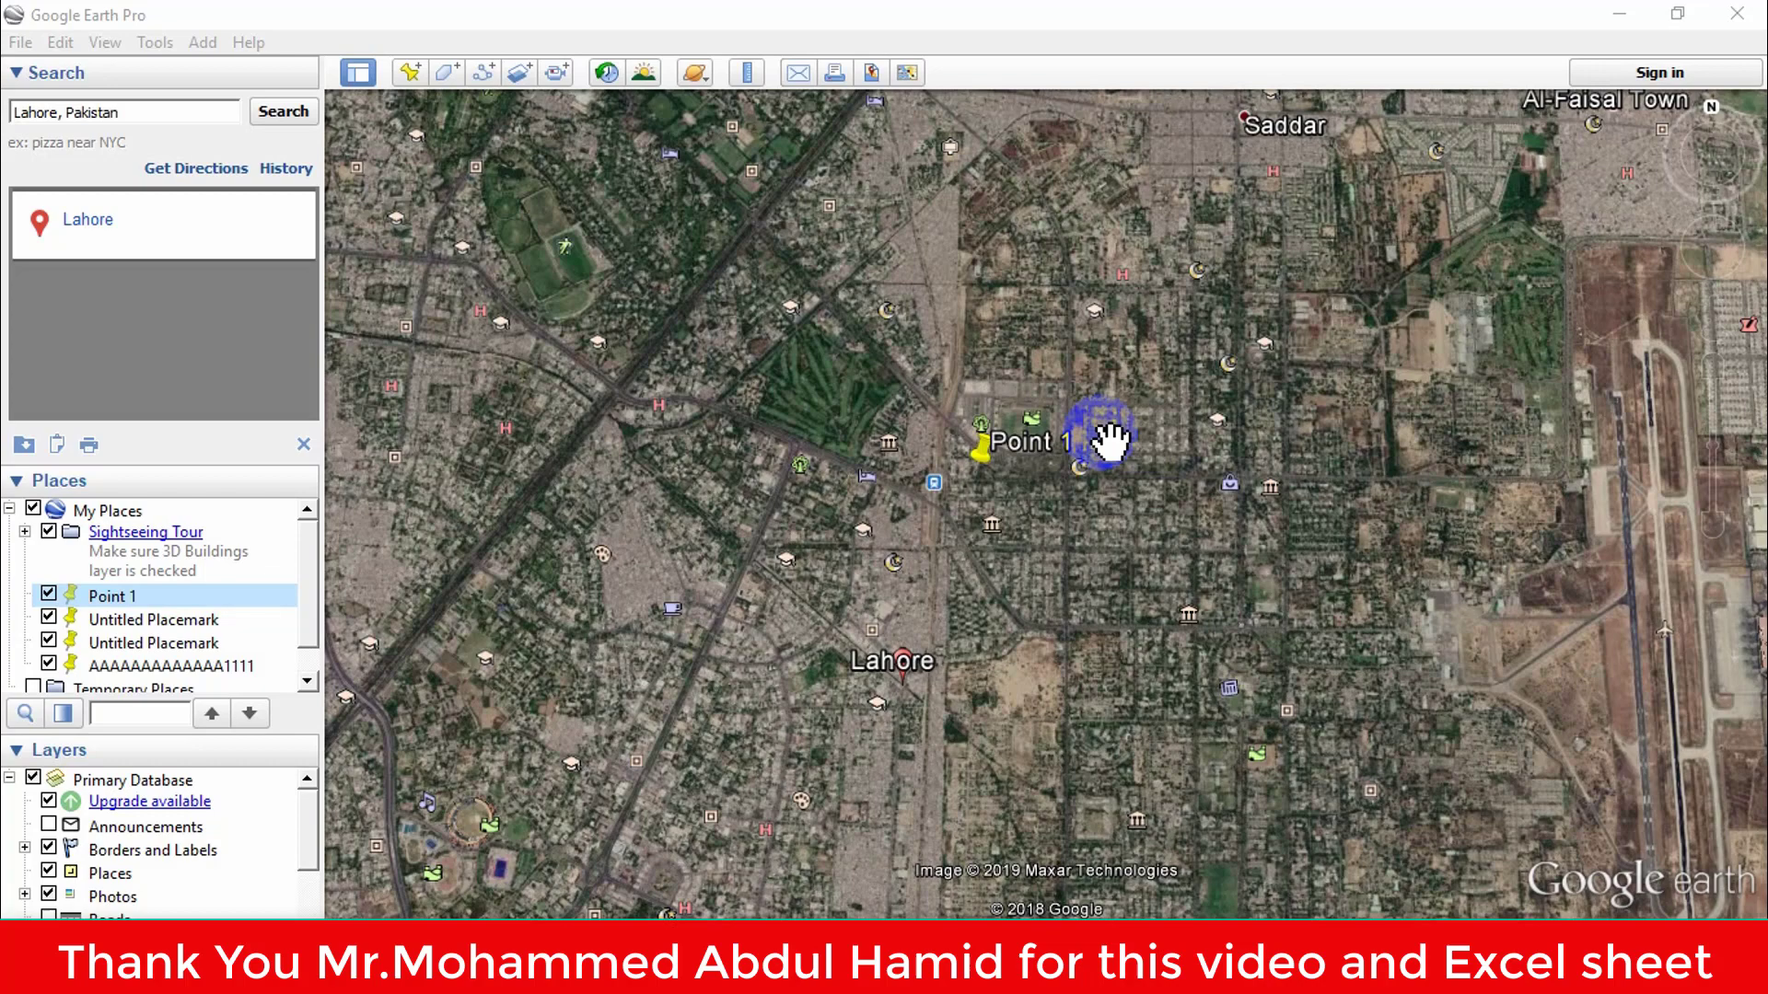
Open Point 1's placemark properties to read latitude 31°31'49.68"N and longitude 74°21'47.79"E.
{"action": "right_click", "coordinate": [976, 458]}
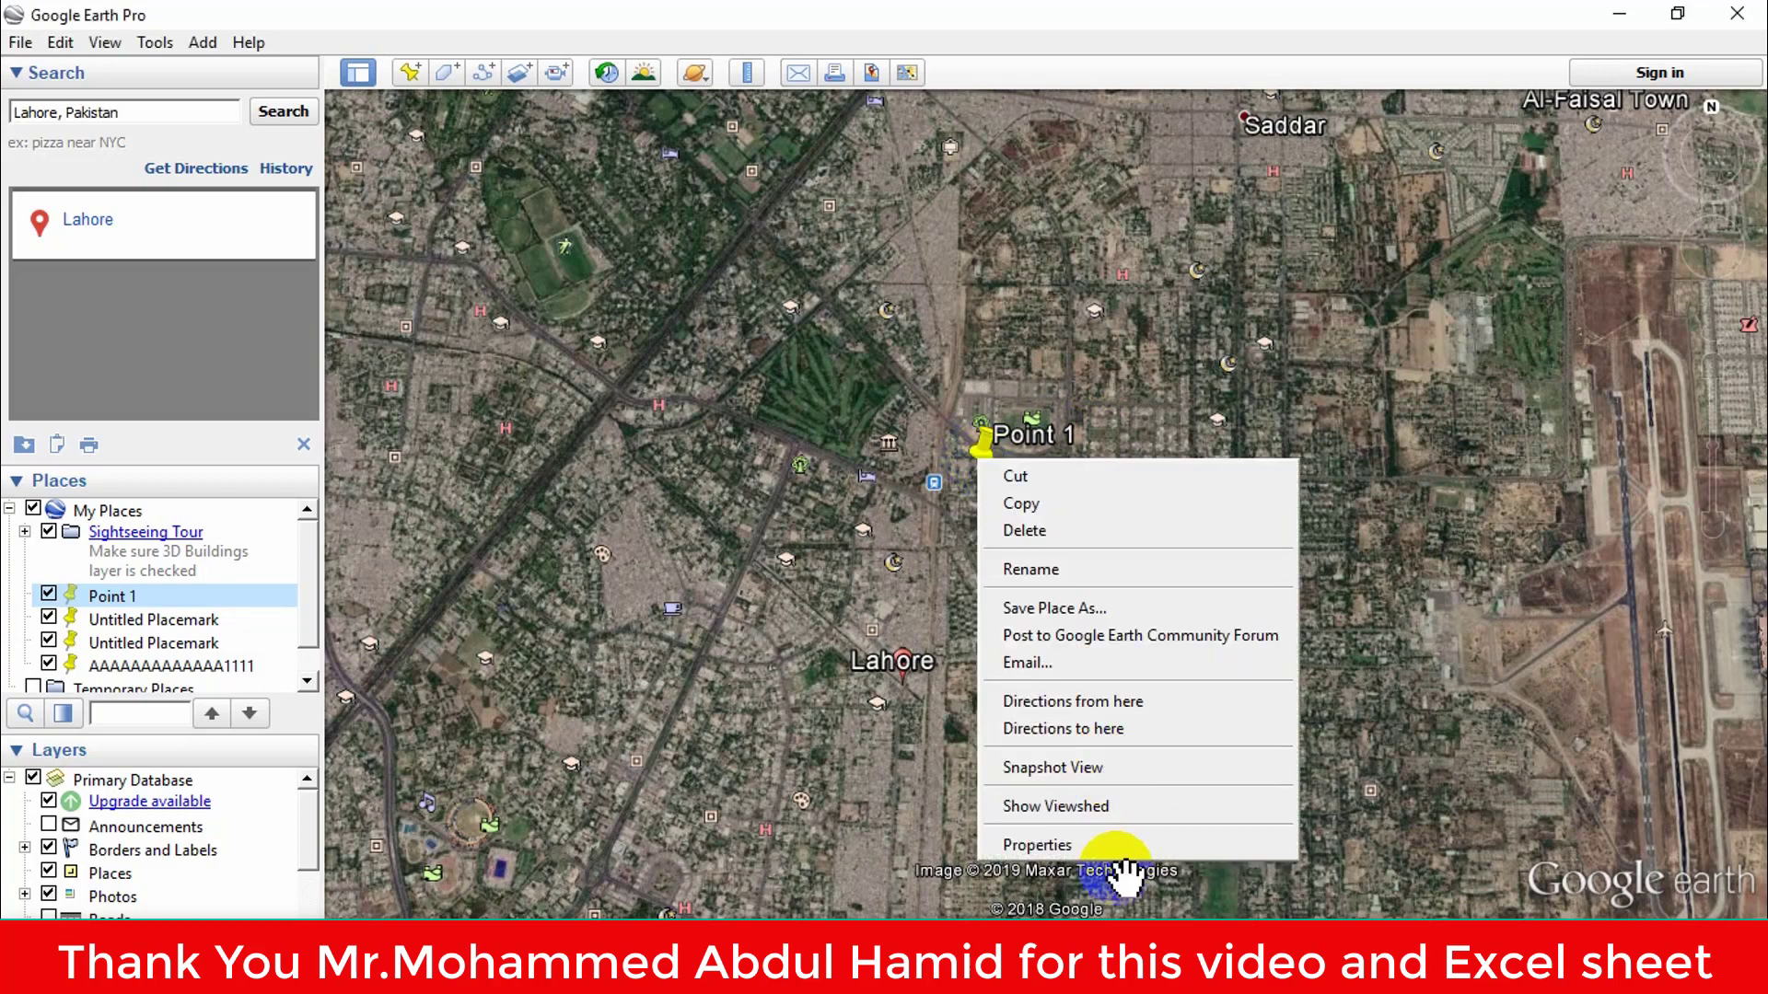
{"action": "left_click", "coordinate": [1069, 842]}
{"action": "mouse_move", "coordinate": [691, 285]}
{"action": "left_mouse_down"}
{"action": "mouse_move", "coordinate": [499, 170]}
{"action": "mouse_move", "coordinate": [337, 119]}
{"action": "left_mouse_up"}
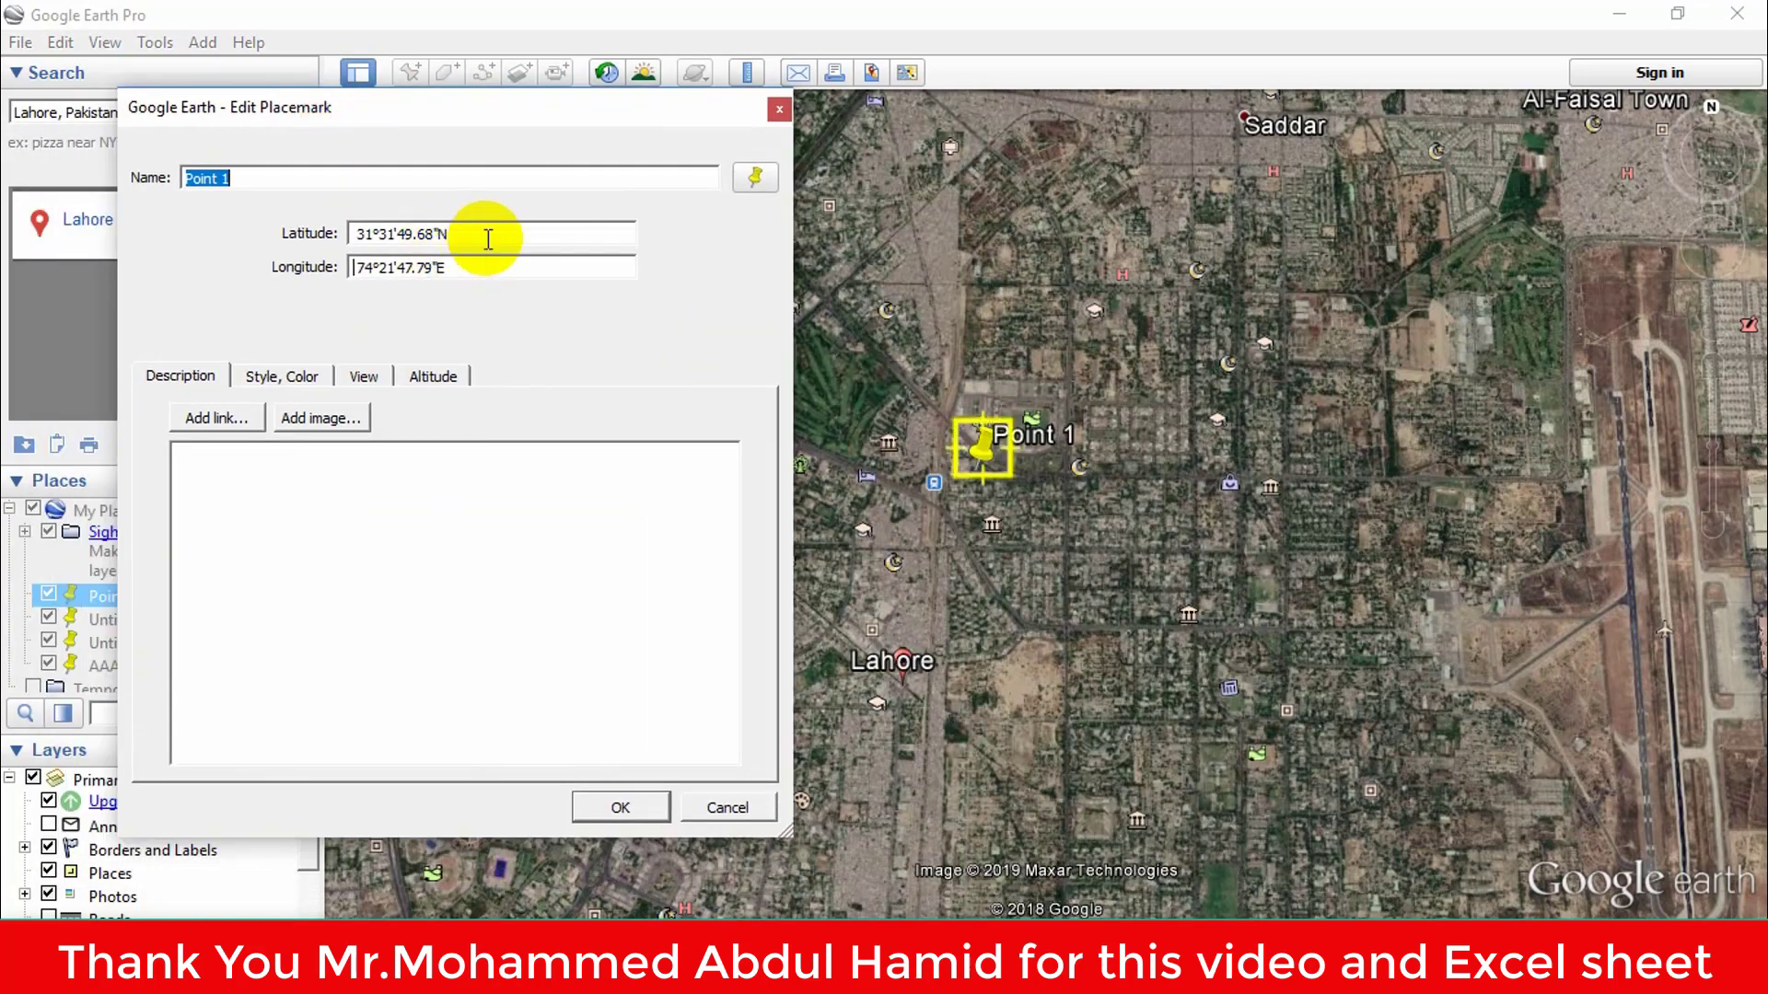
{"action": "left_click_drag", "start_coordinate": [495, 234], "coordinate": [276, 230]}
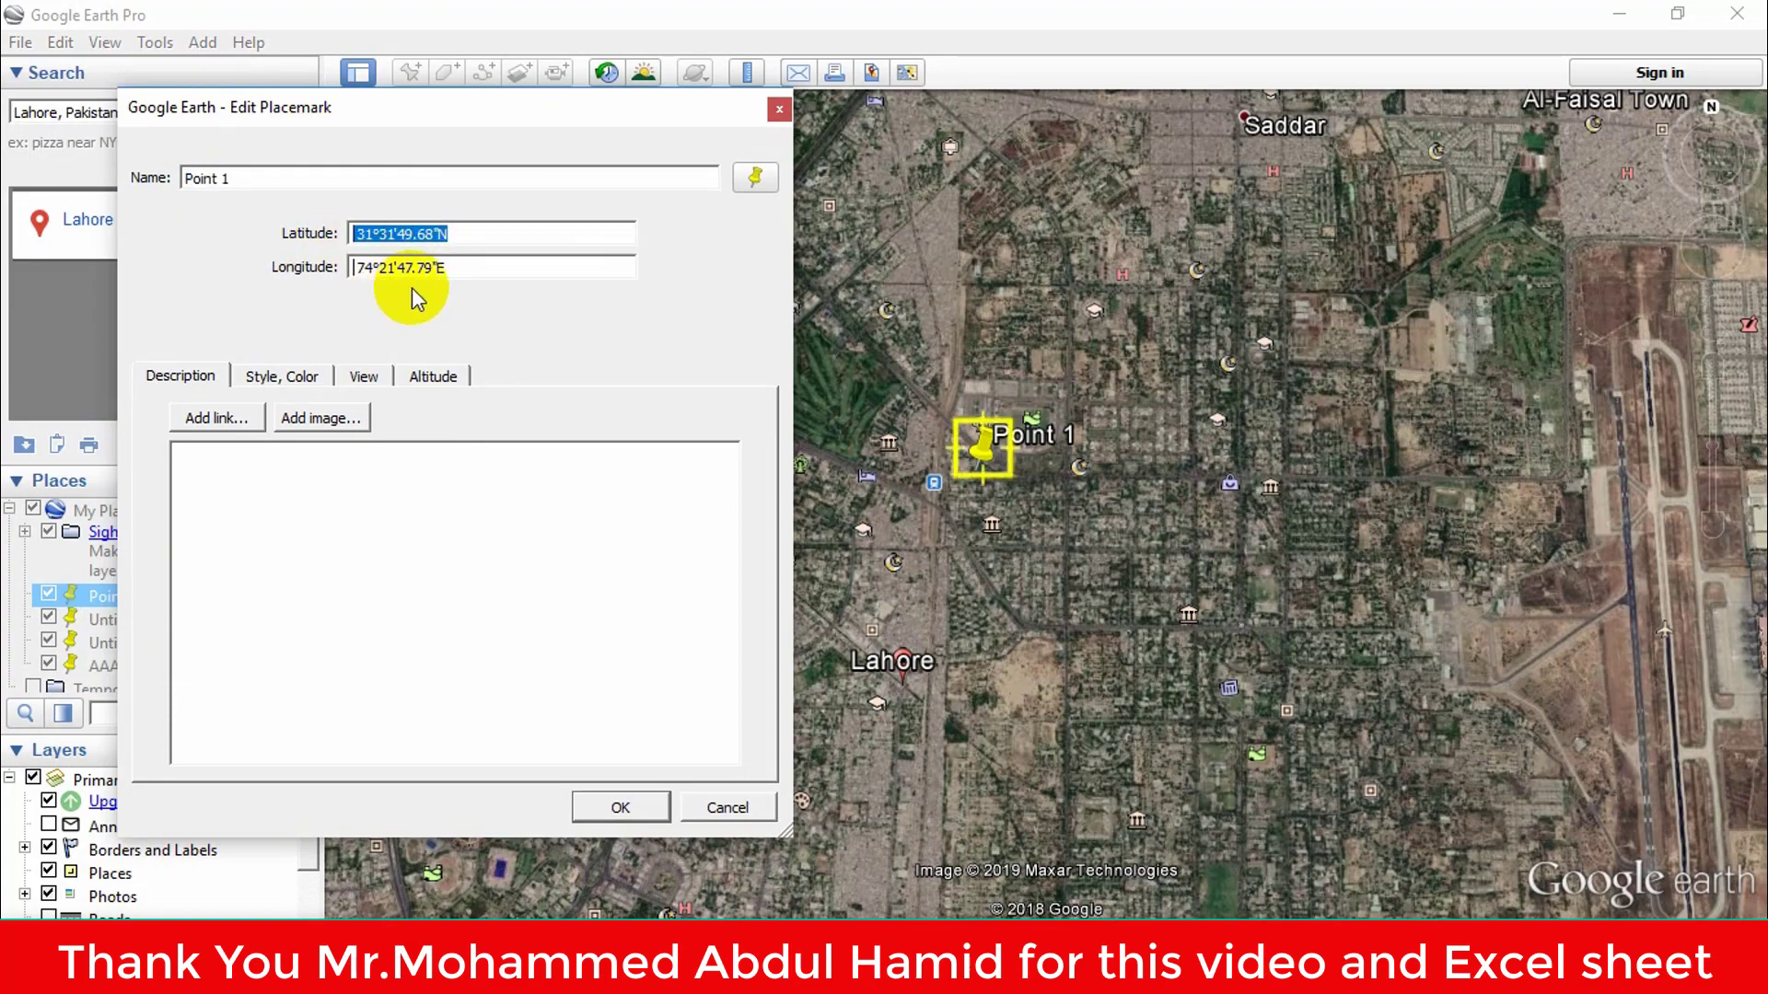
{"action": "left_click", "coordinate": [441, 274]}
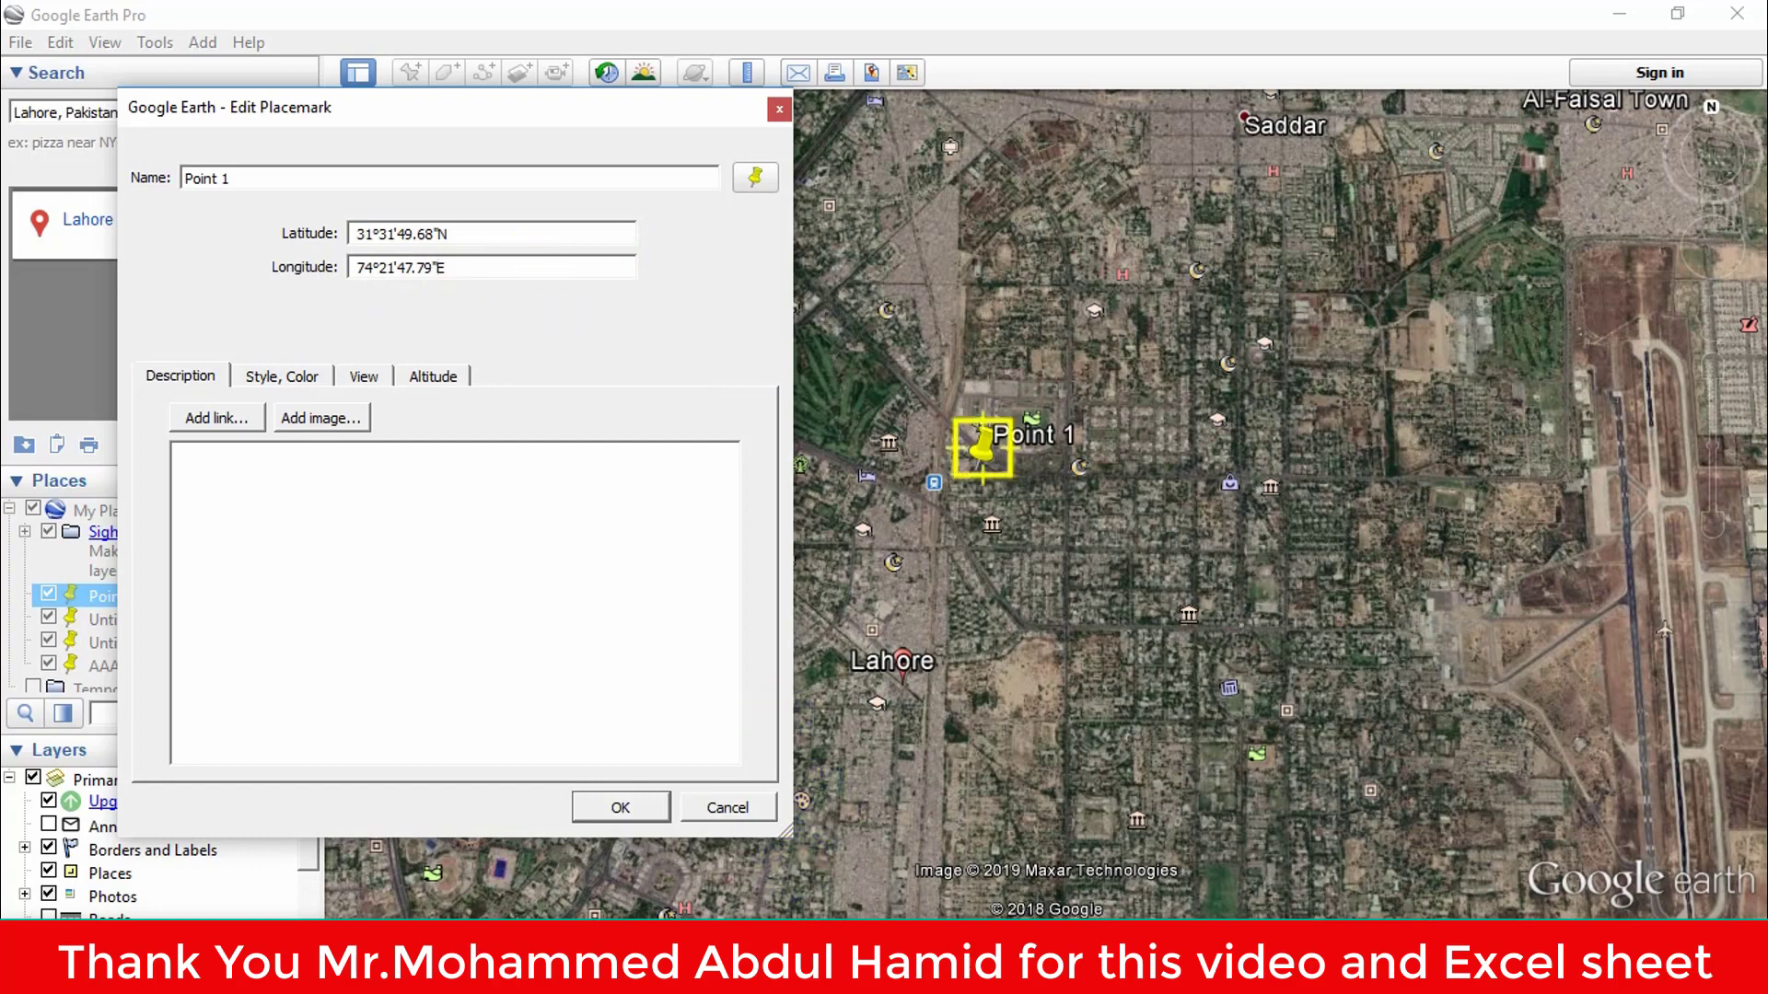
Minimize Google Earth and open the Convert coordinates workbook, dismissing its welcome message.
{"action": "left_click", "coordinate": [1622, 12]}
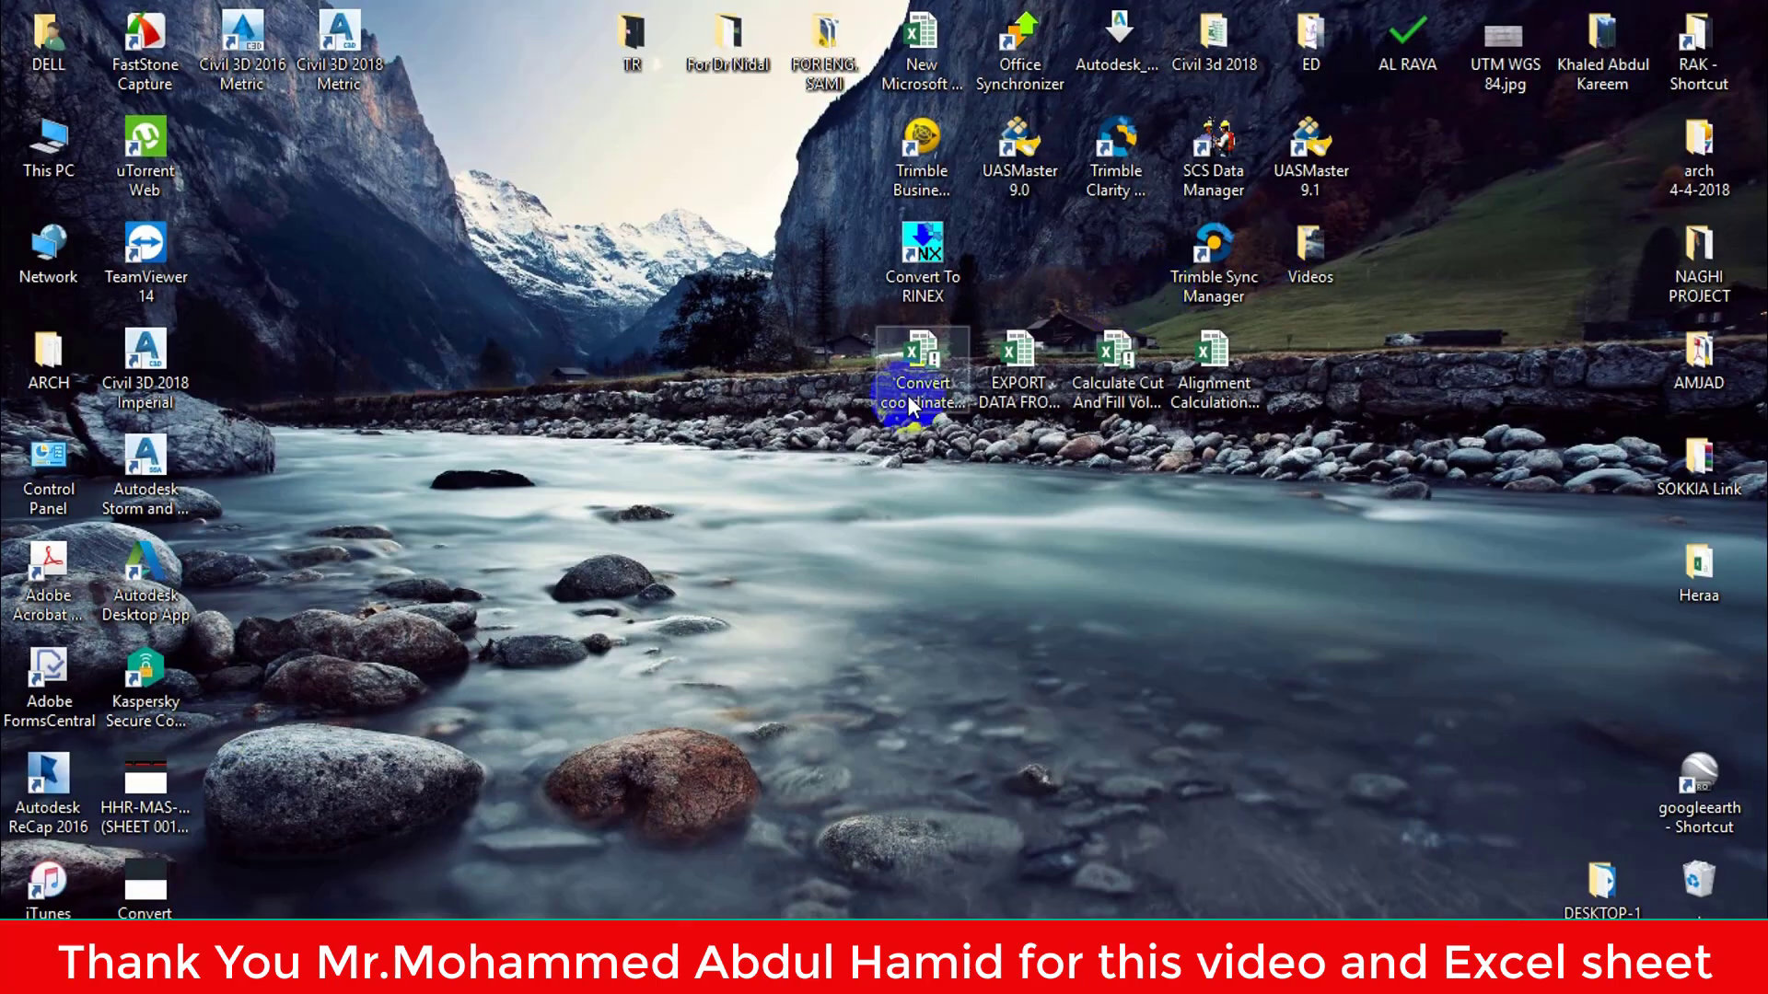
{"action": "left_click", "coordinate": [1012, 403]}
{"action": "double_click", "coordinate": [1028, 354]}
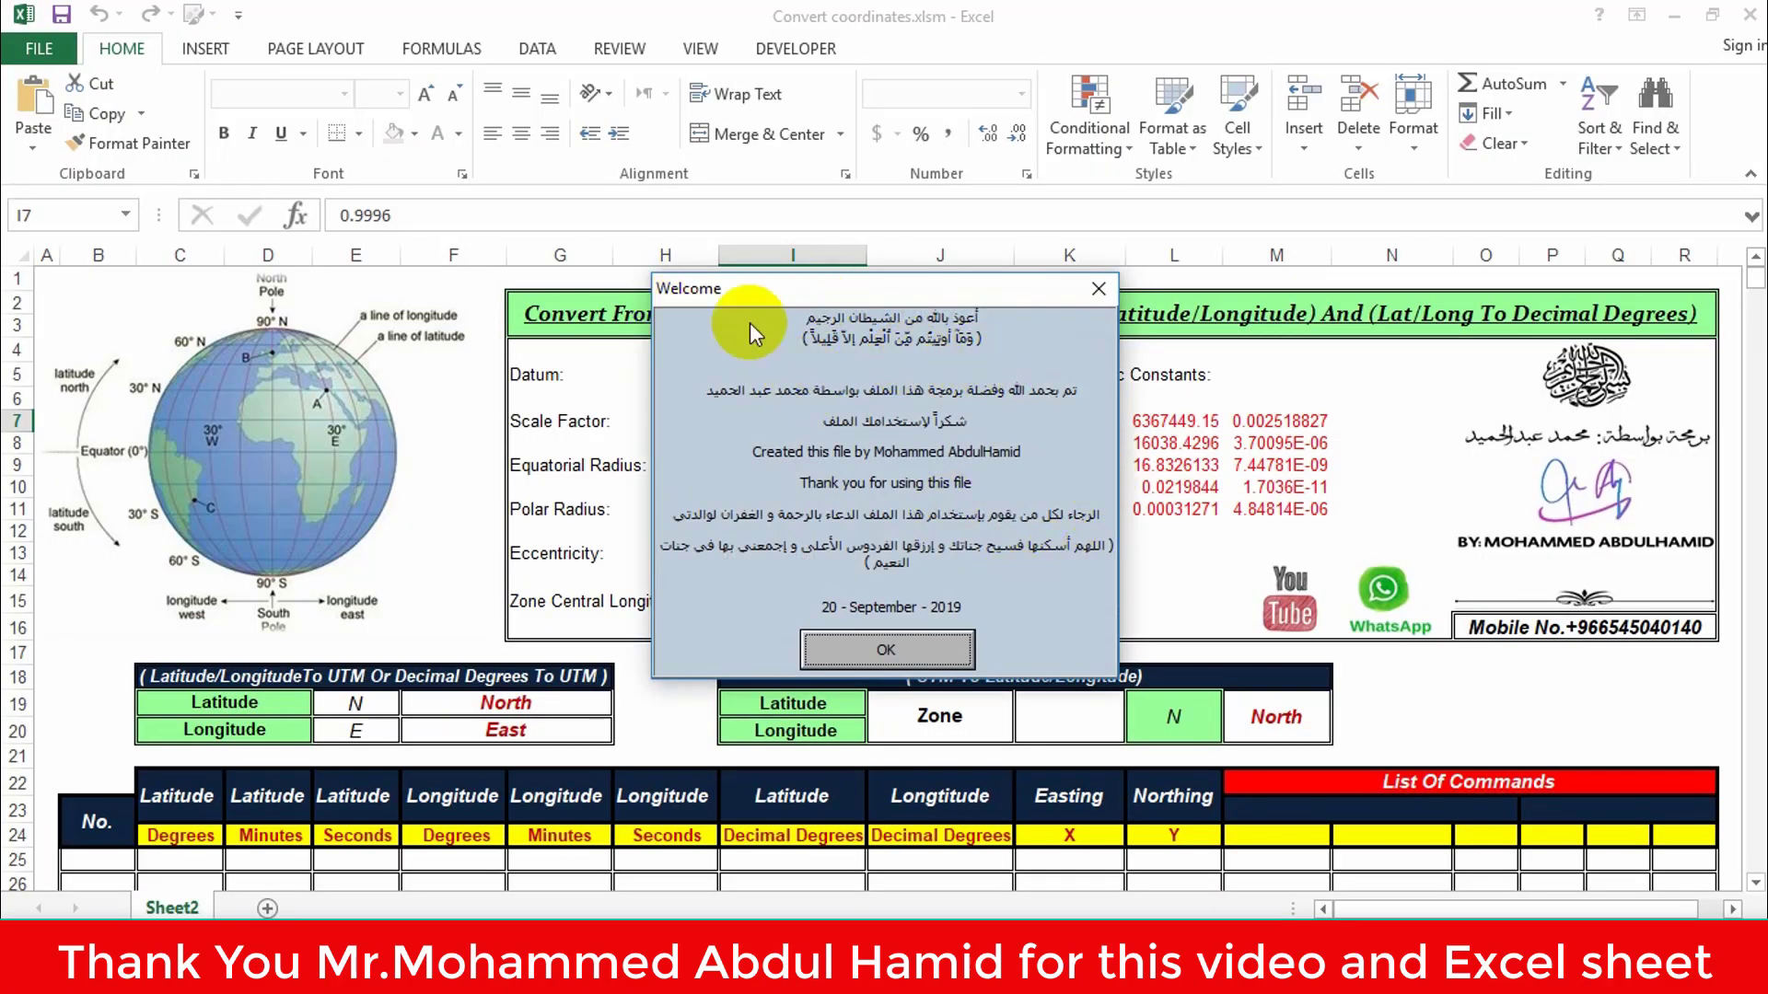
{"action": "left_click", "coordinate": [897, 648]}
Glance over the converter sheet, then bring Google Earth back to the front.
{"action": "left_click", "coordinate": [1486, 751]}
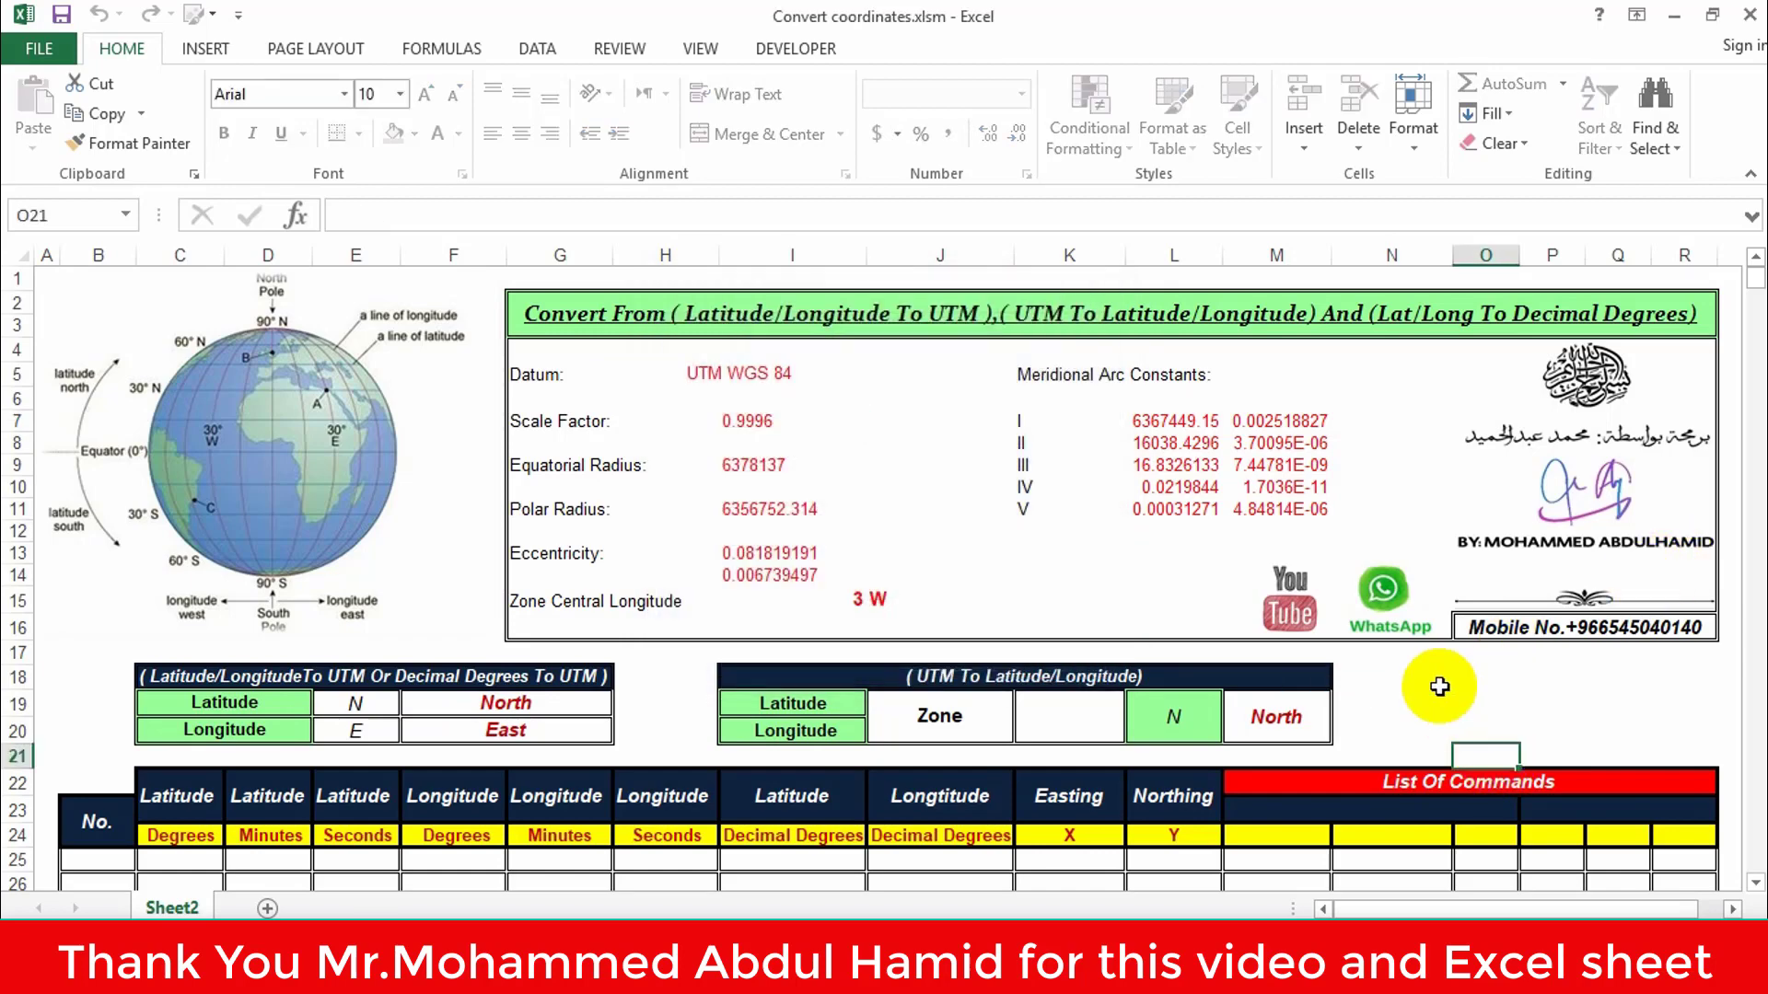
{"action": "scroll", "coordinate": [1439, 686], "scroll_direction": "down", "scroll_amount": 1}
{"action": "scroll", "coordinate": [1439, 686], "scroll_direction": "up", "scroll_amount": 1}
{"action": "left_click", "coordinate": [599, 976]}
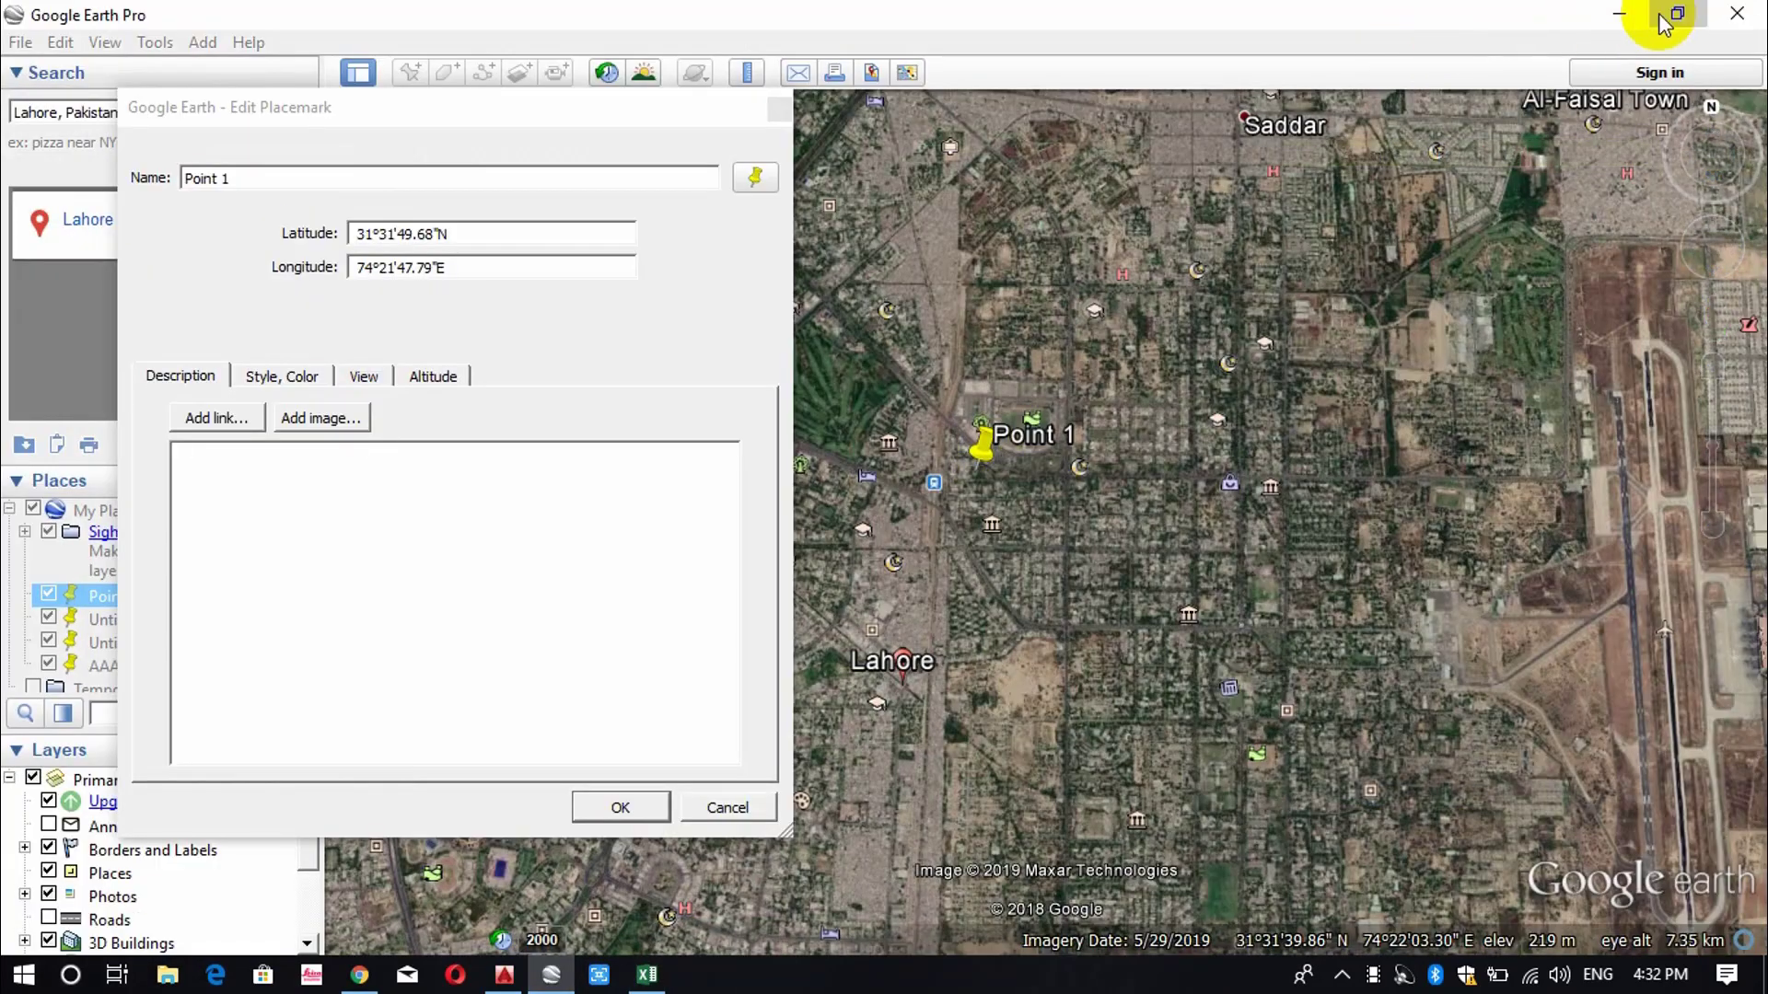
Tile Google Earth and Excel side by side, with Excel showing the row-25 entry table.
{"action": "left_click", "coordinate": [1675, 13]}
{"action": "left_click_drag", "start_coordinate": [587, 122], "coordinate": [571, 122]}
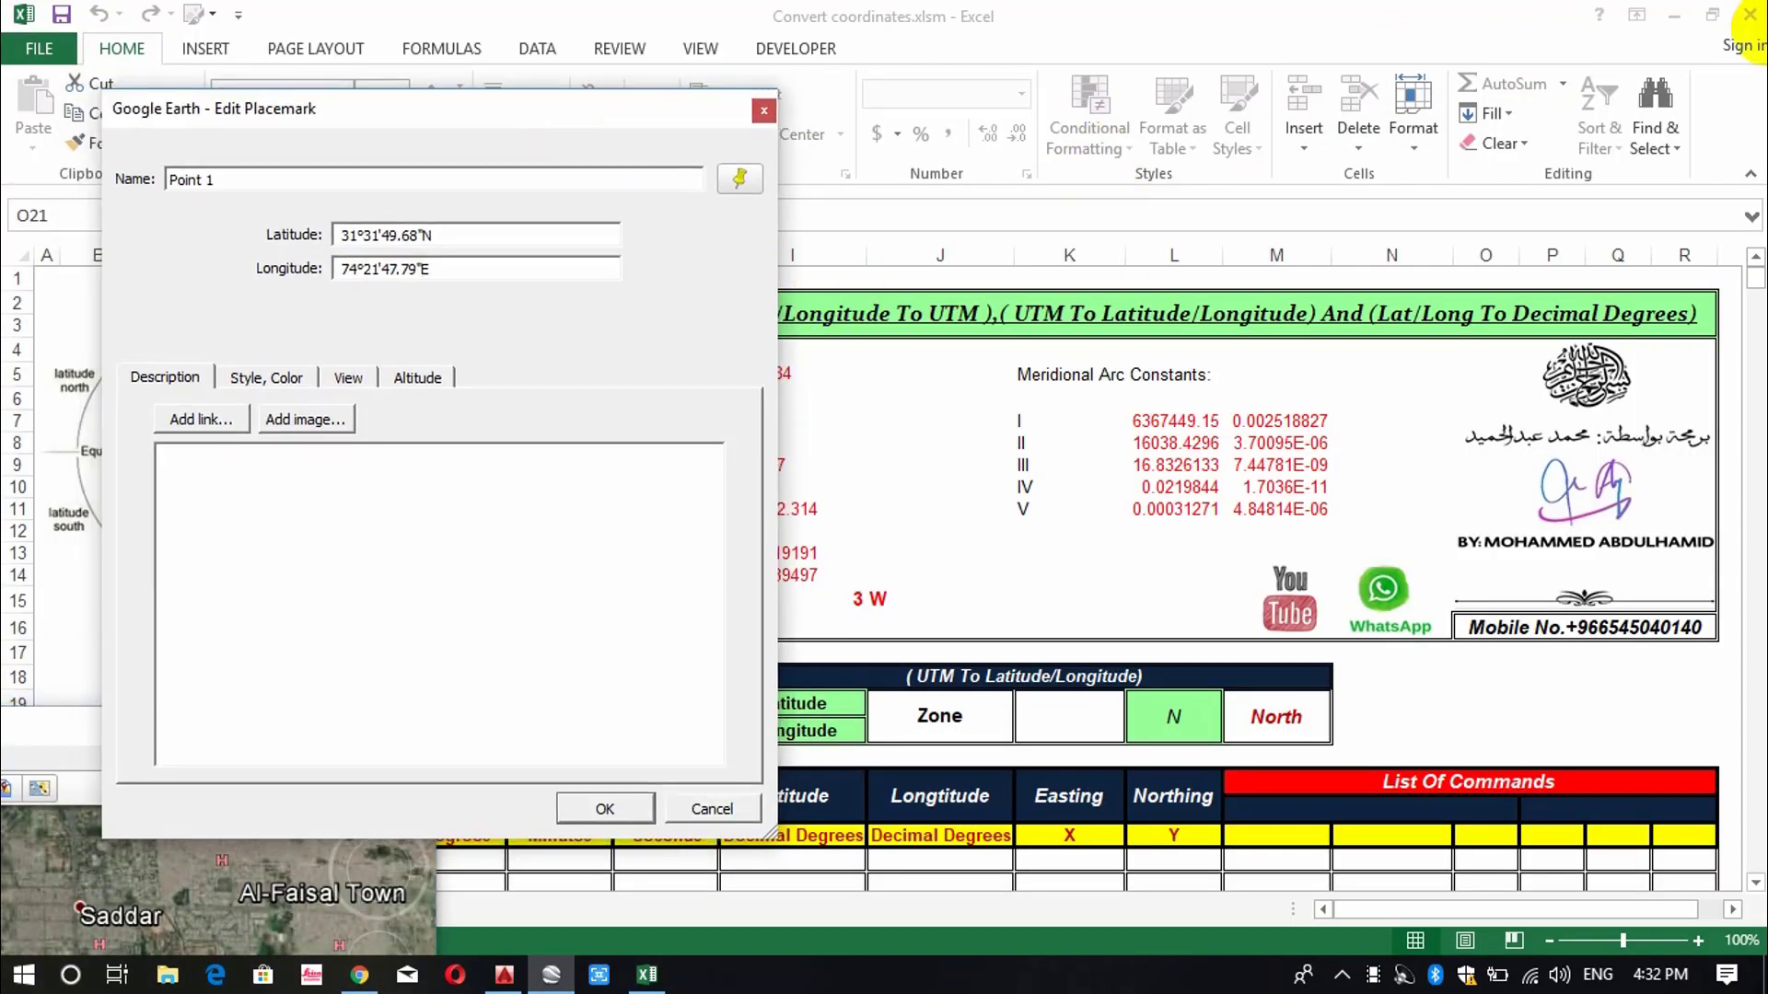
{"action": "left_click", "coordinate": [1720, 16]}
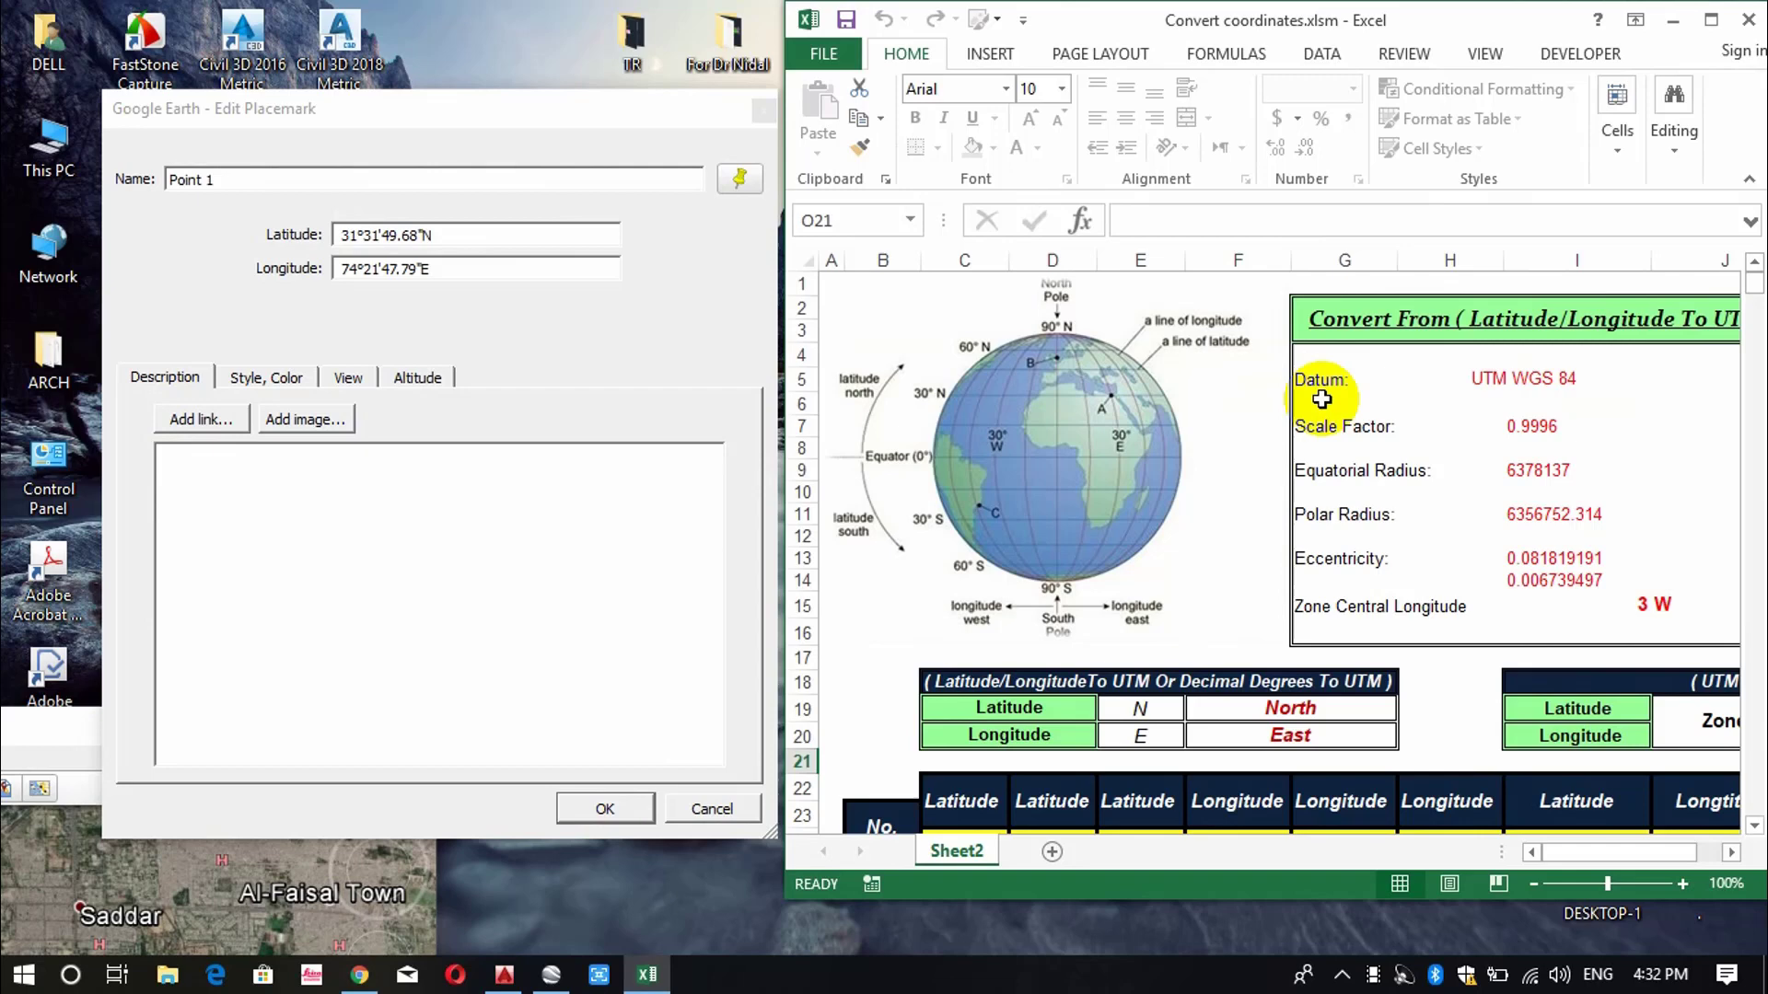
{"action": "scroll", "coordinate": [1230, 543], "scroll_direction": "down", "scroll_amount": 3}
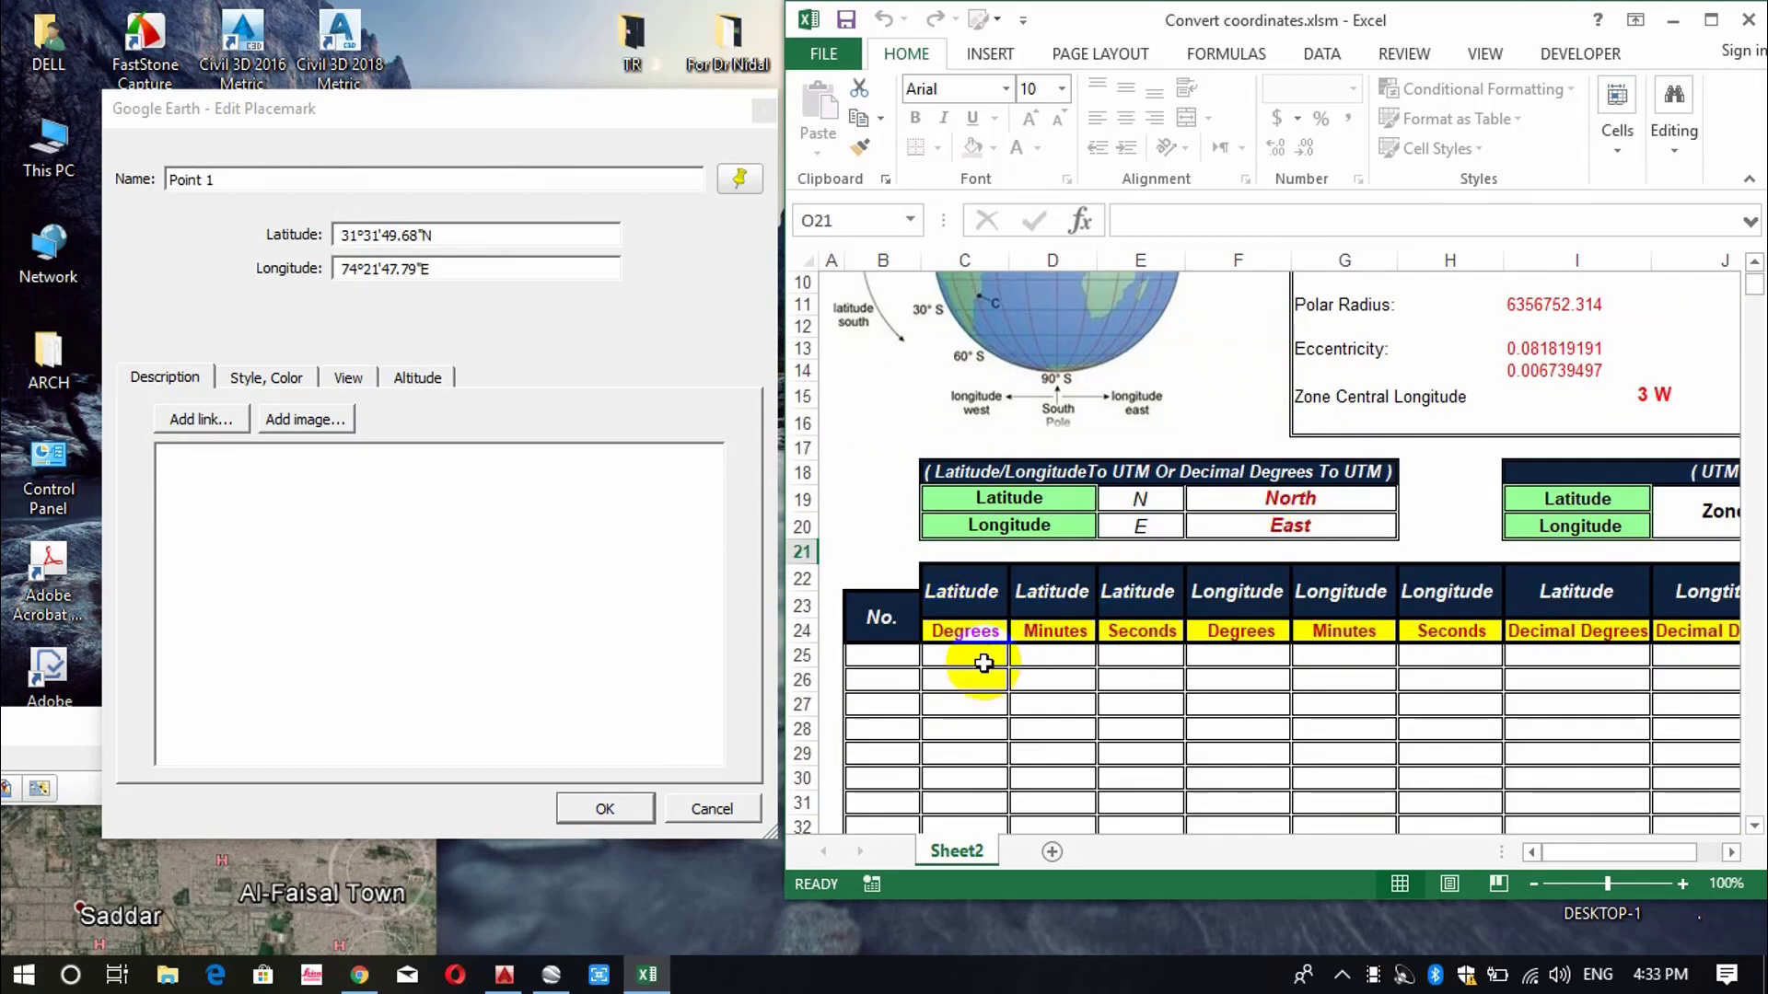
{"action": "left_click_drag", "start_coordinate": [446, 236], "coordinate": [337, 236]}
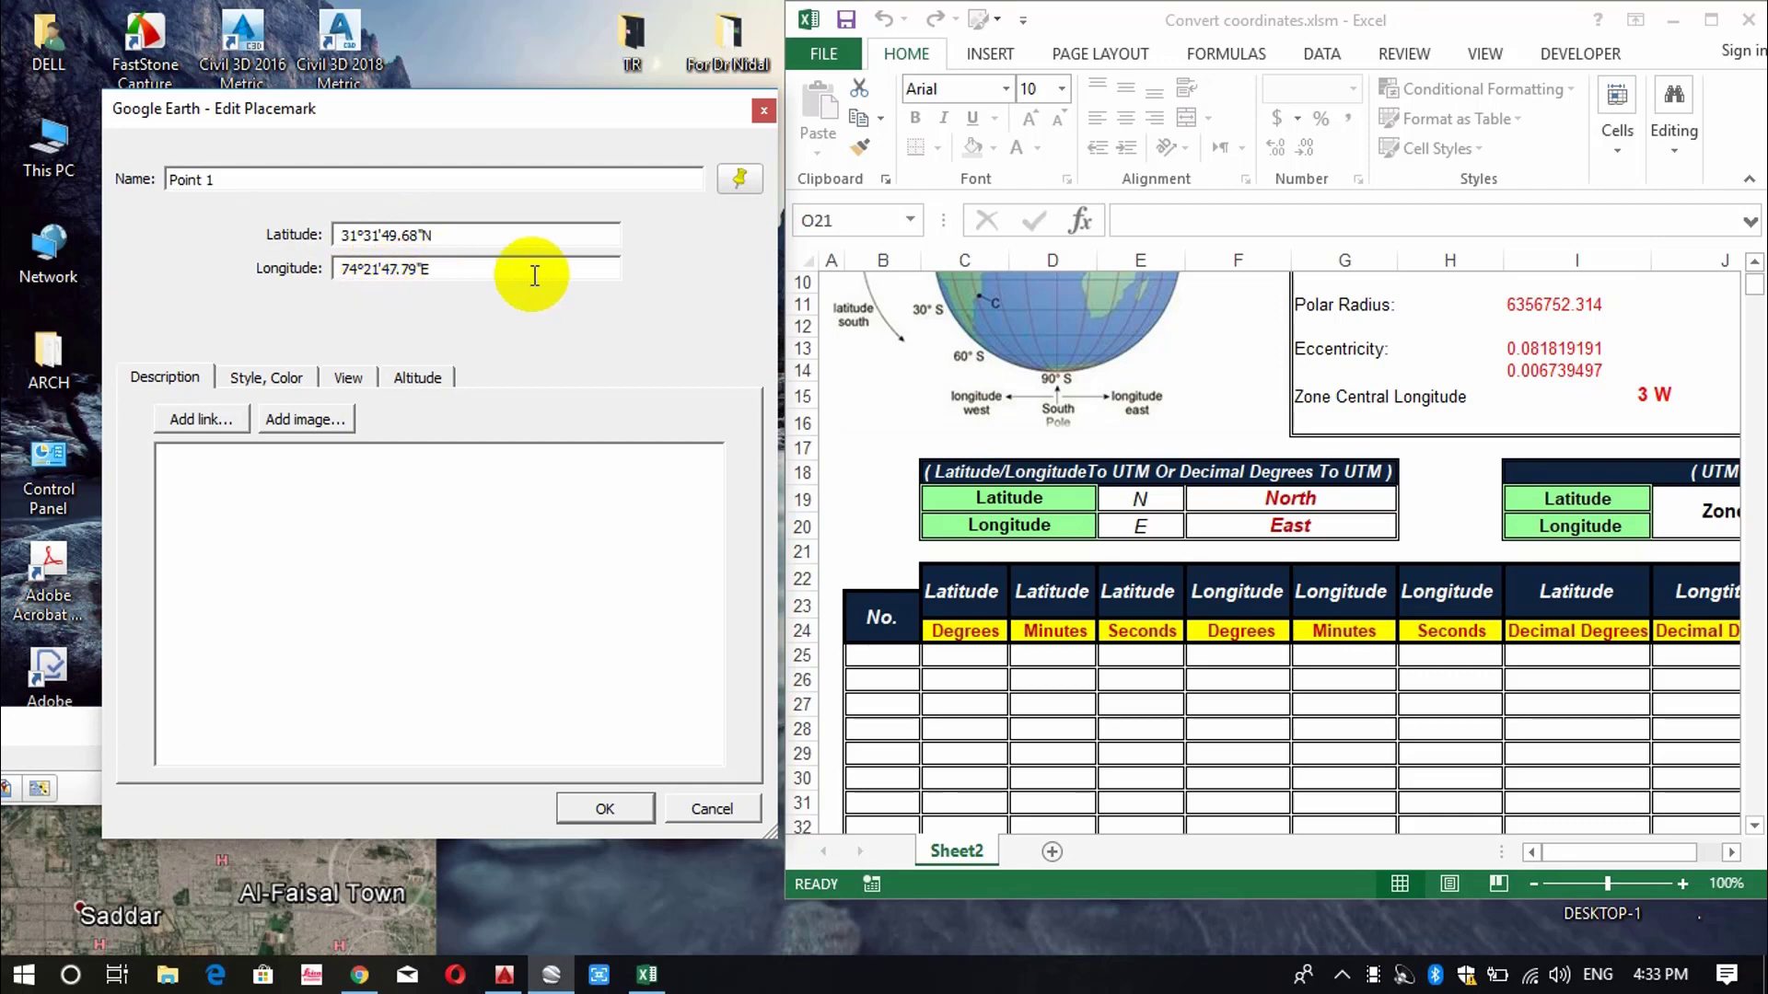
Enter Point 1's latitude 31° 31' 49.68" starting at cell C25.
{"action": "left_click", "coordinate": [991, 661]}
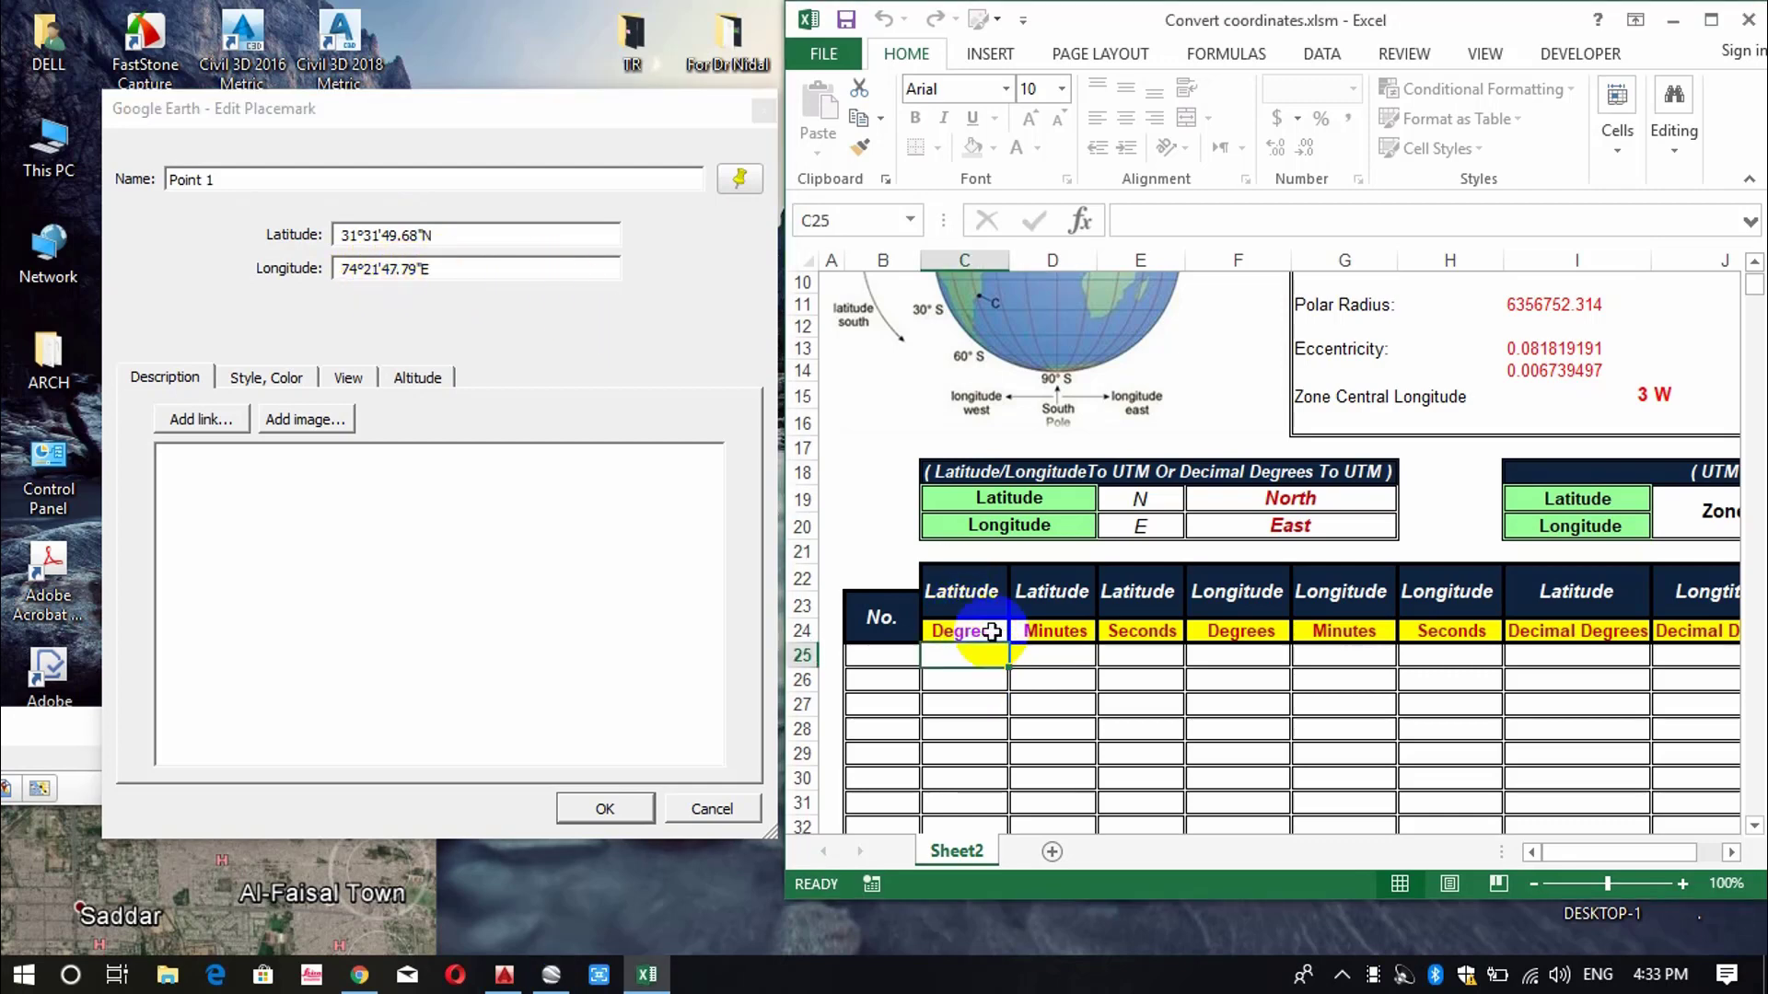
{"action": "type", "text": "31"}
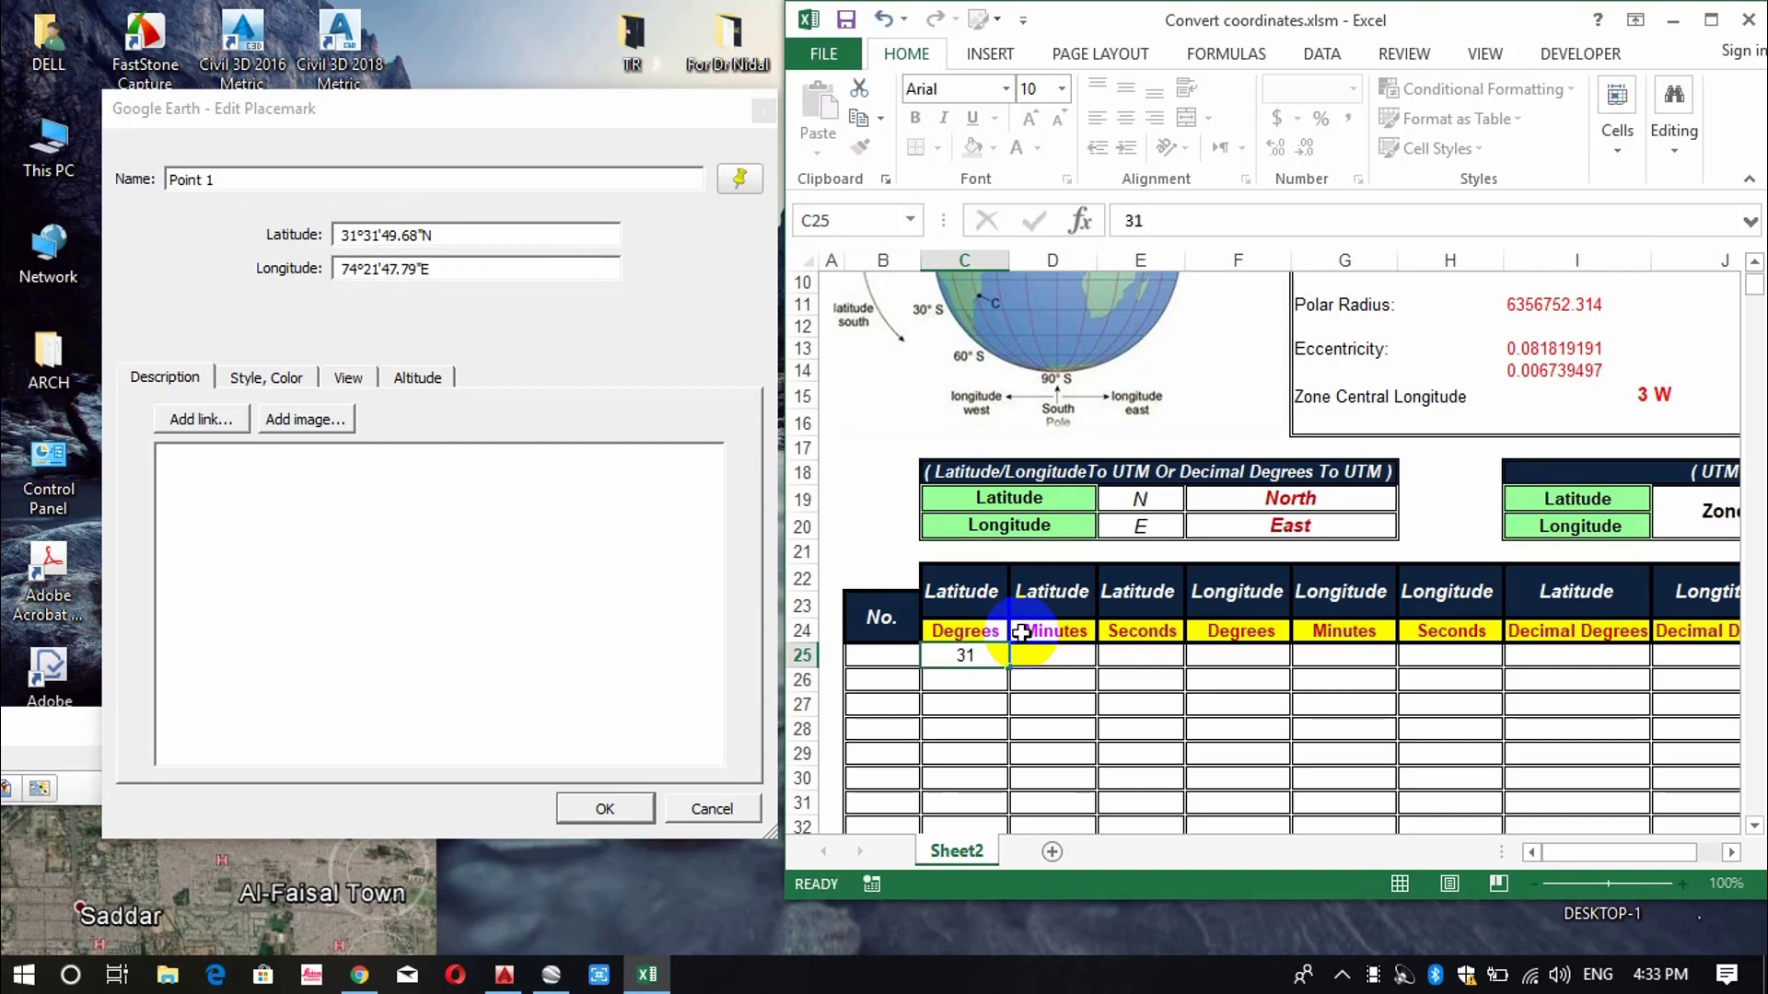
{"action": "key", "text": "Tab"}
{"action": "type", "text": "3"}
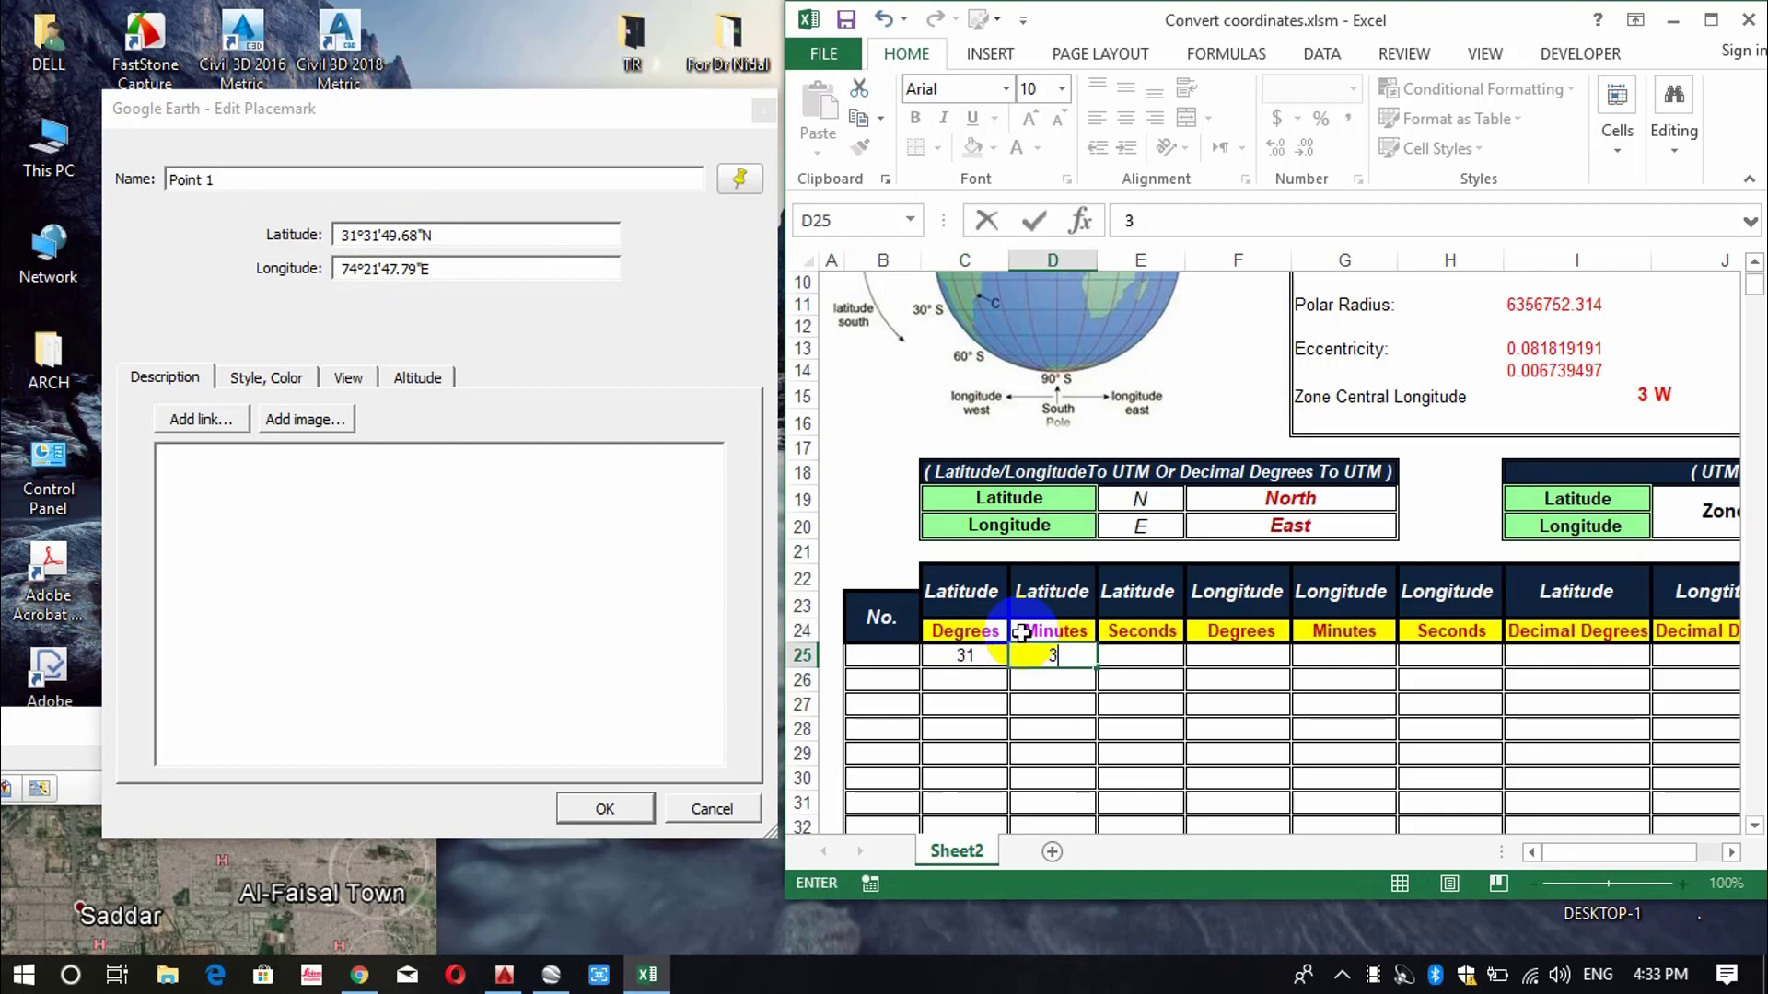
{"action": "key", "text": "Tab"}
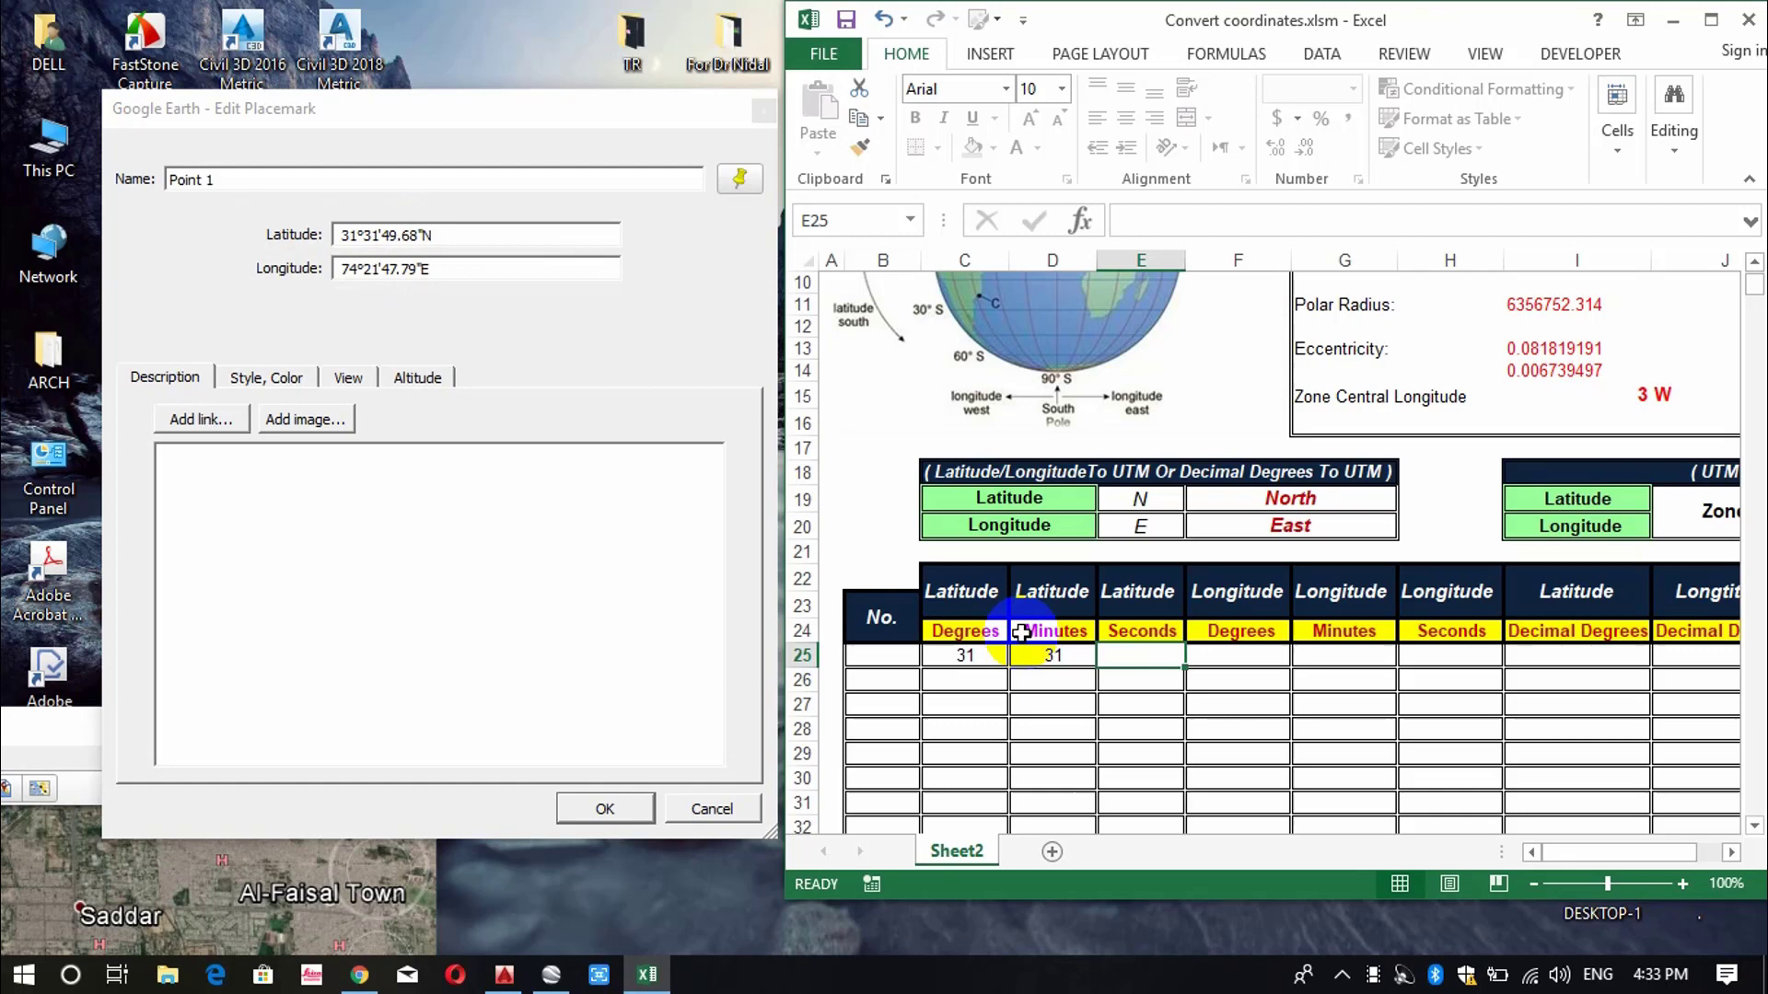
{"action": "type", "text": "49.68"}
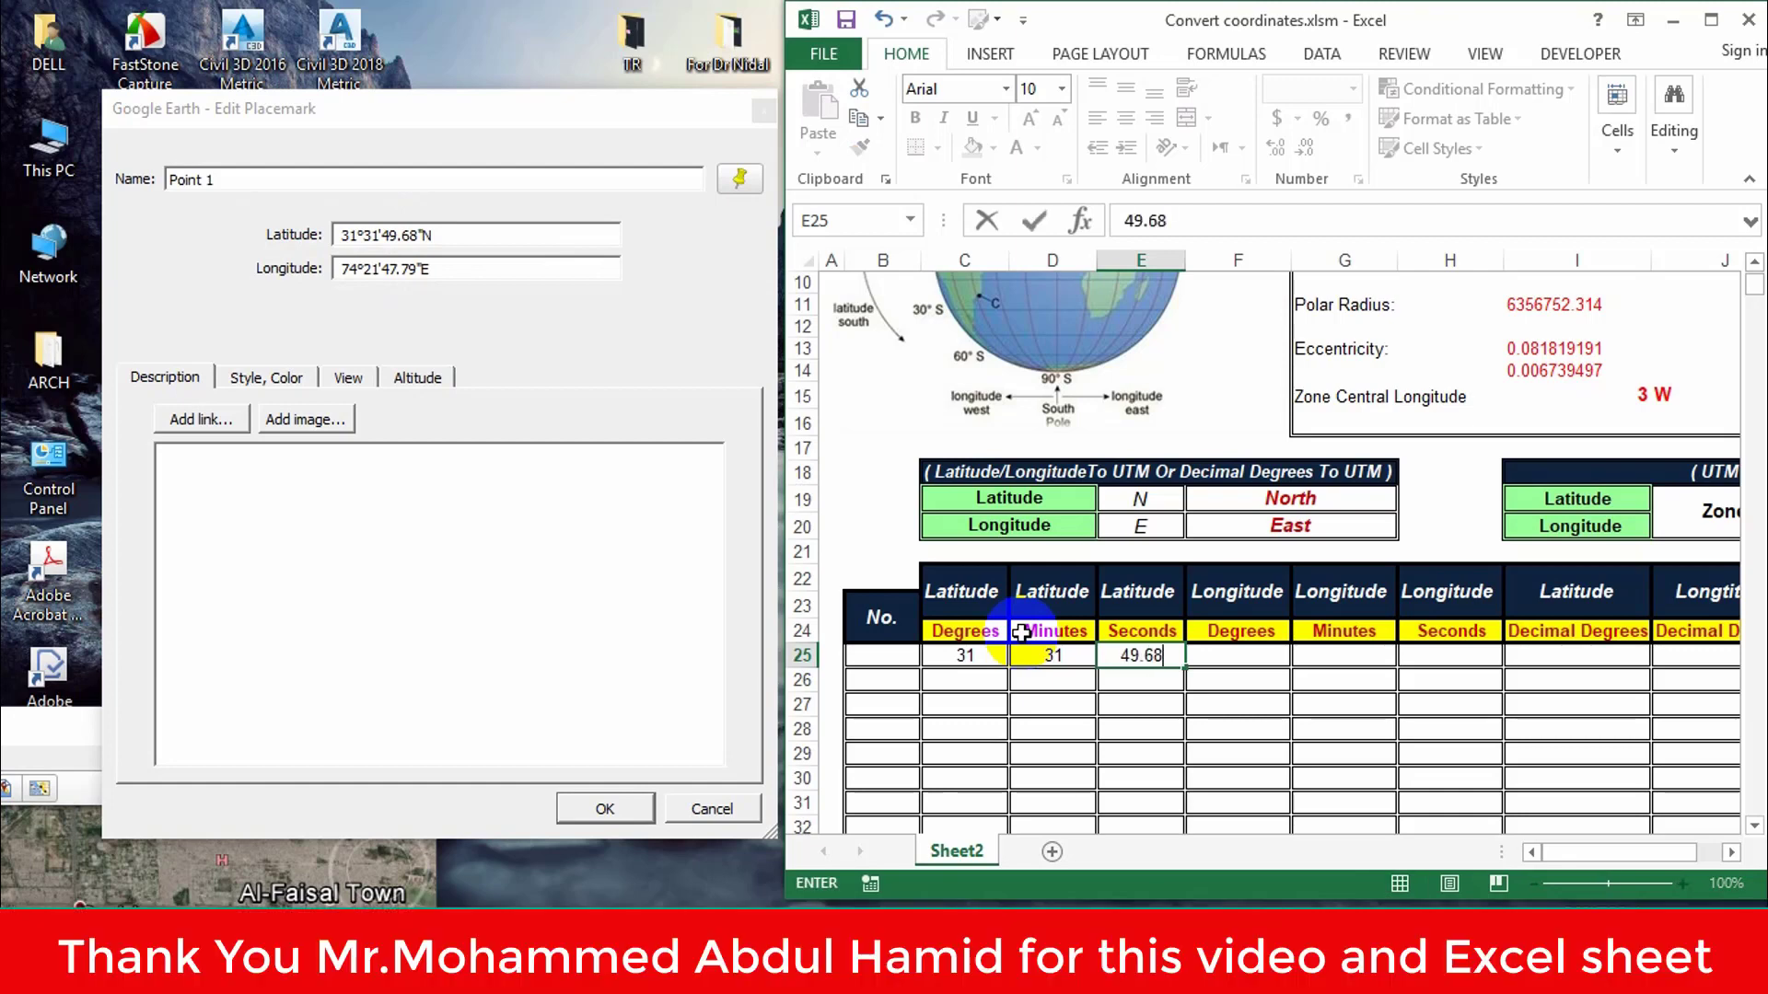
{"action": "key", "text": "Tab"}
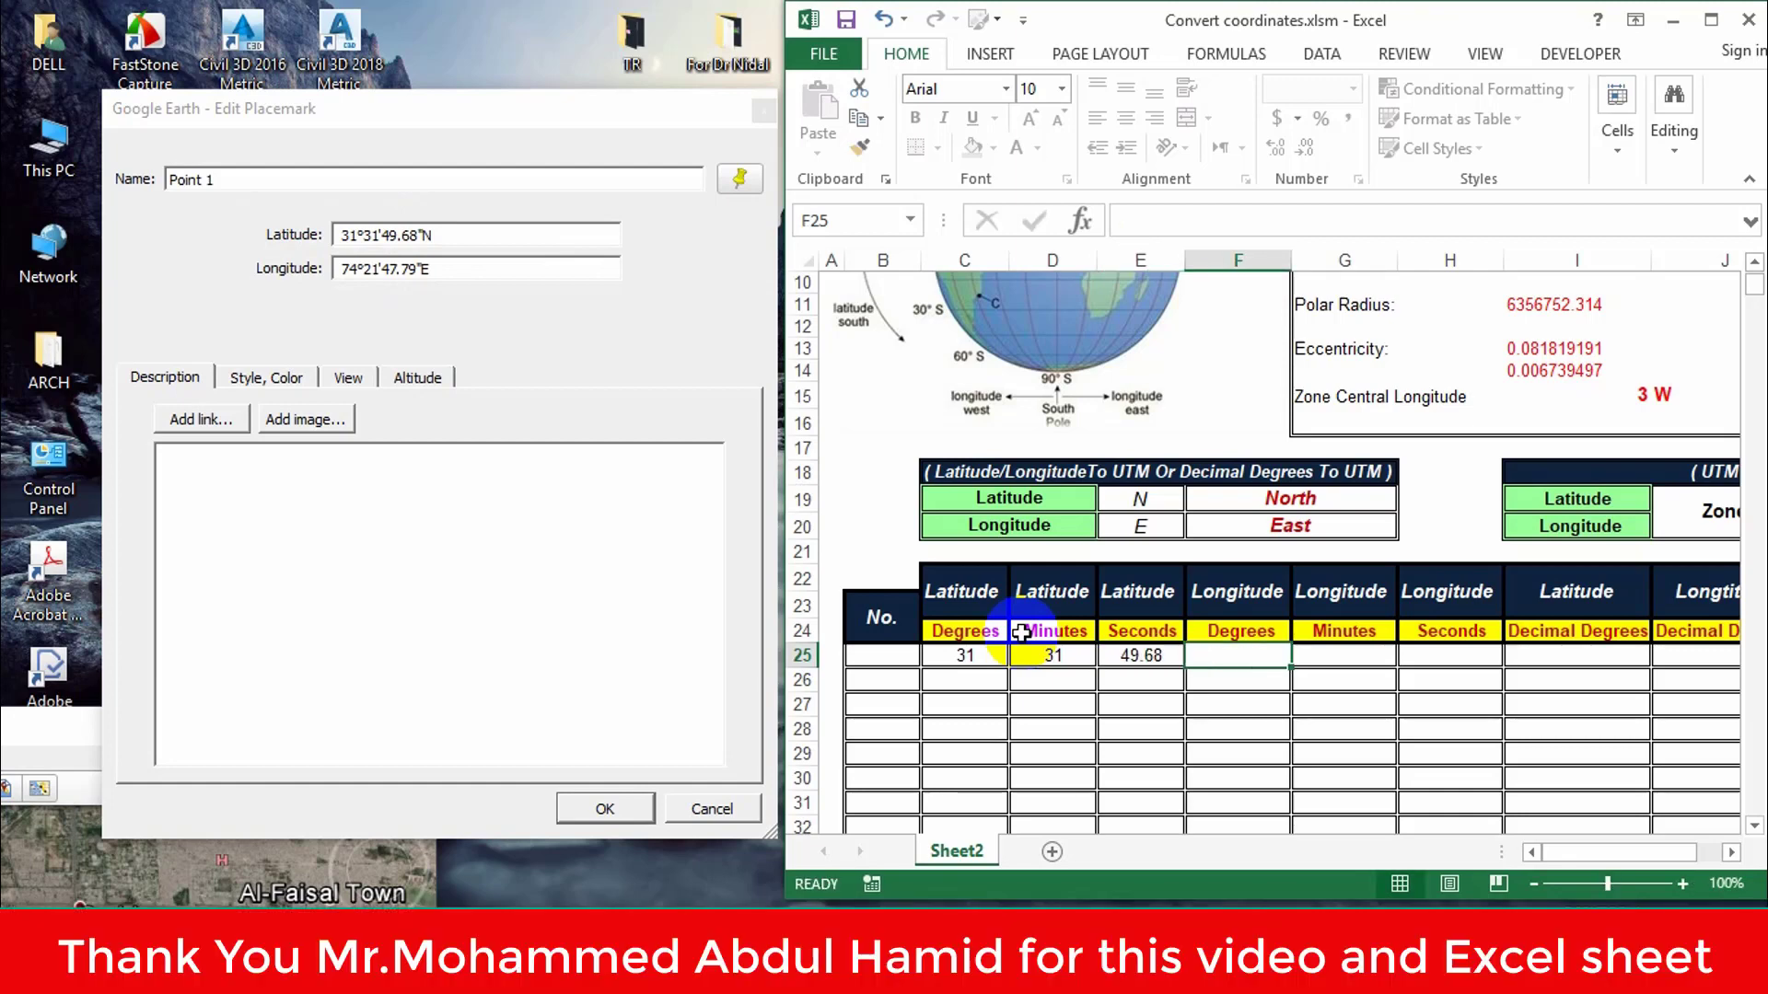
Enter Point 1's longitude 74° 21' 47.79" in the next cells of row 25.
{"action": "type", "text": "74"}
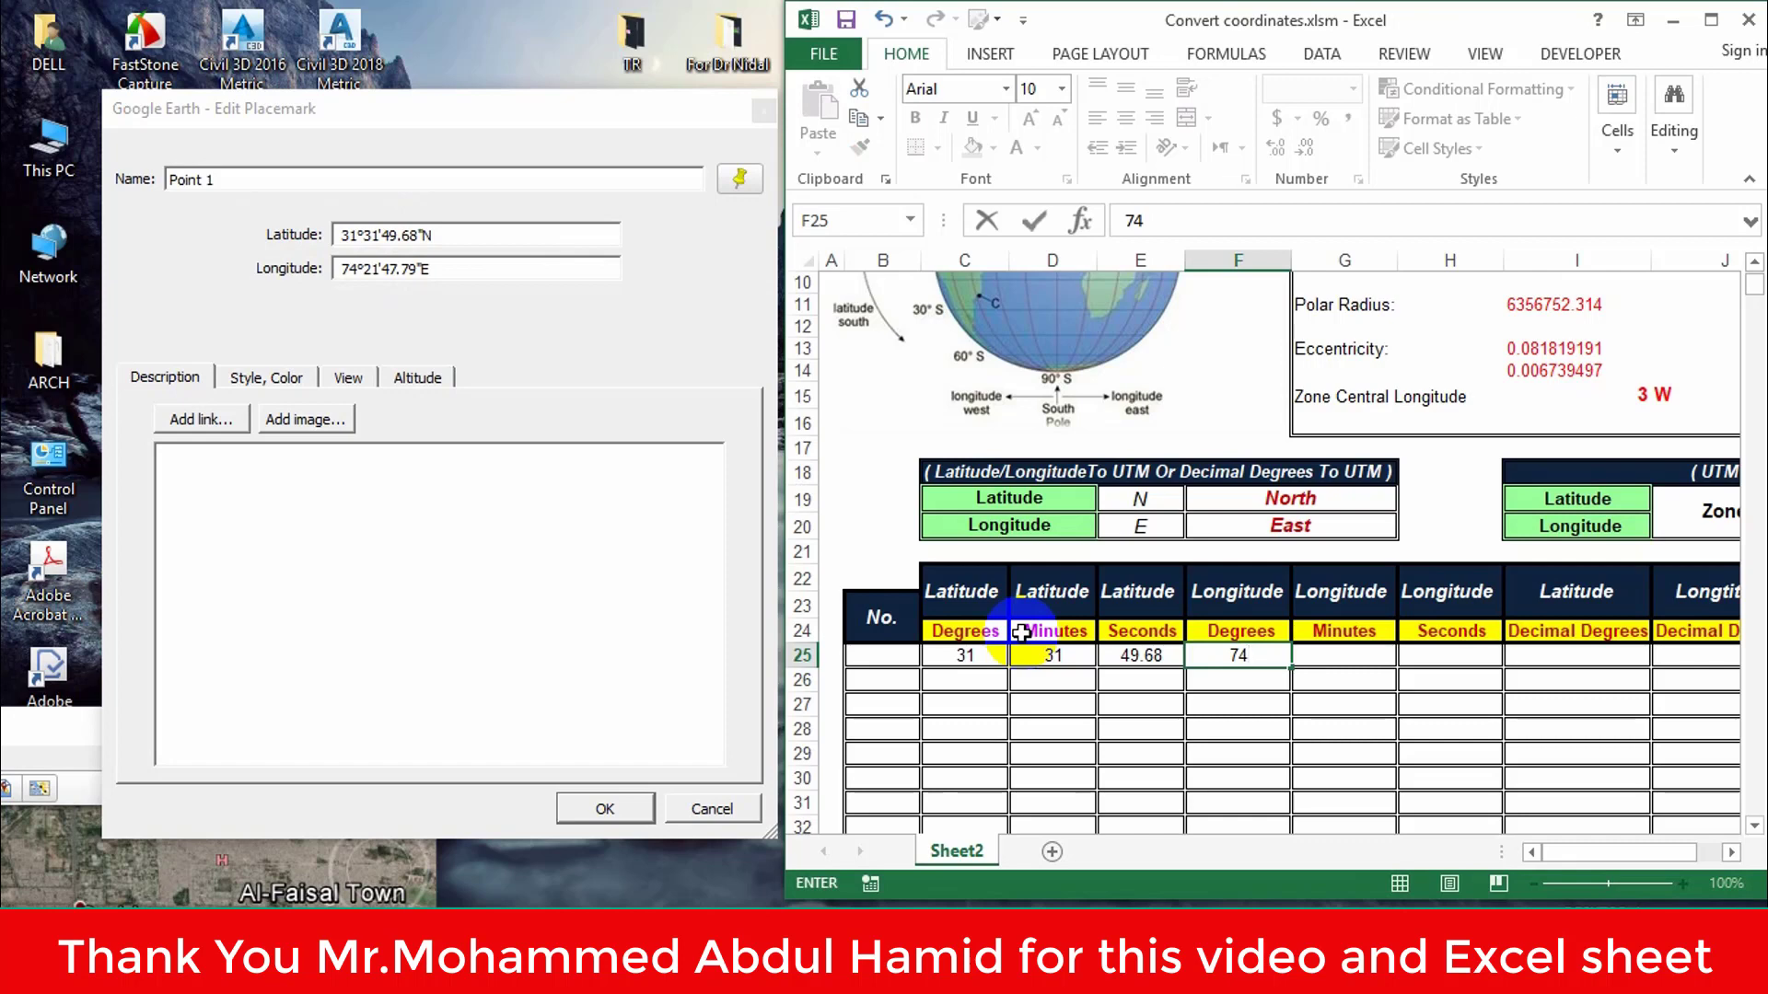
{"action": "key", "text": "Tab"}
{"action": "type", "text": "2"}
{"action": "key", "text": "Tab"}
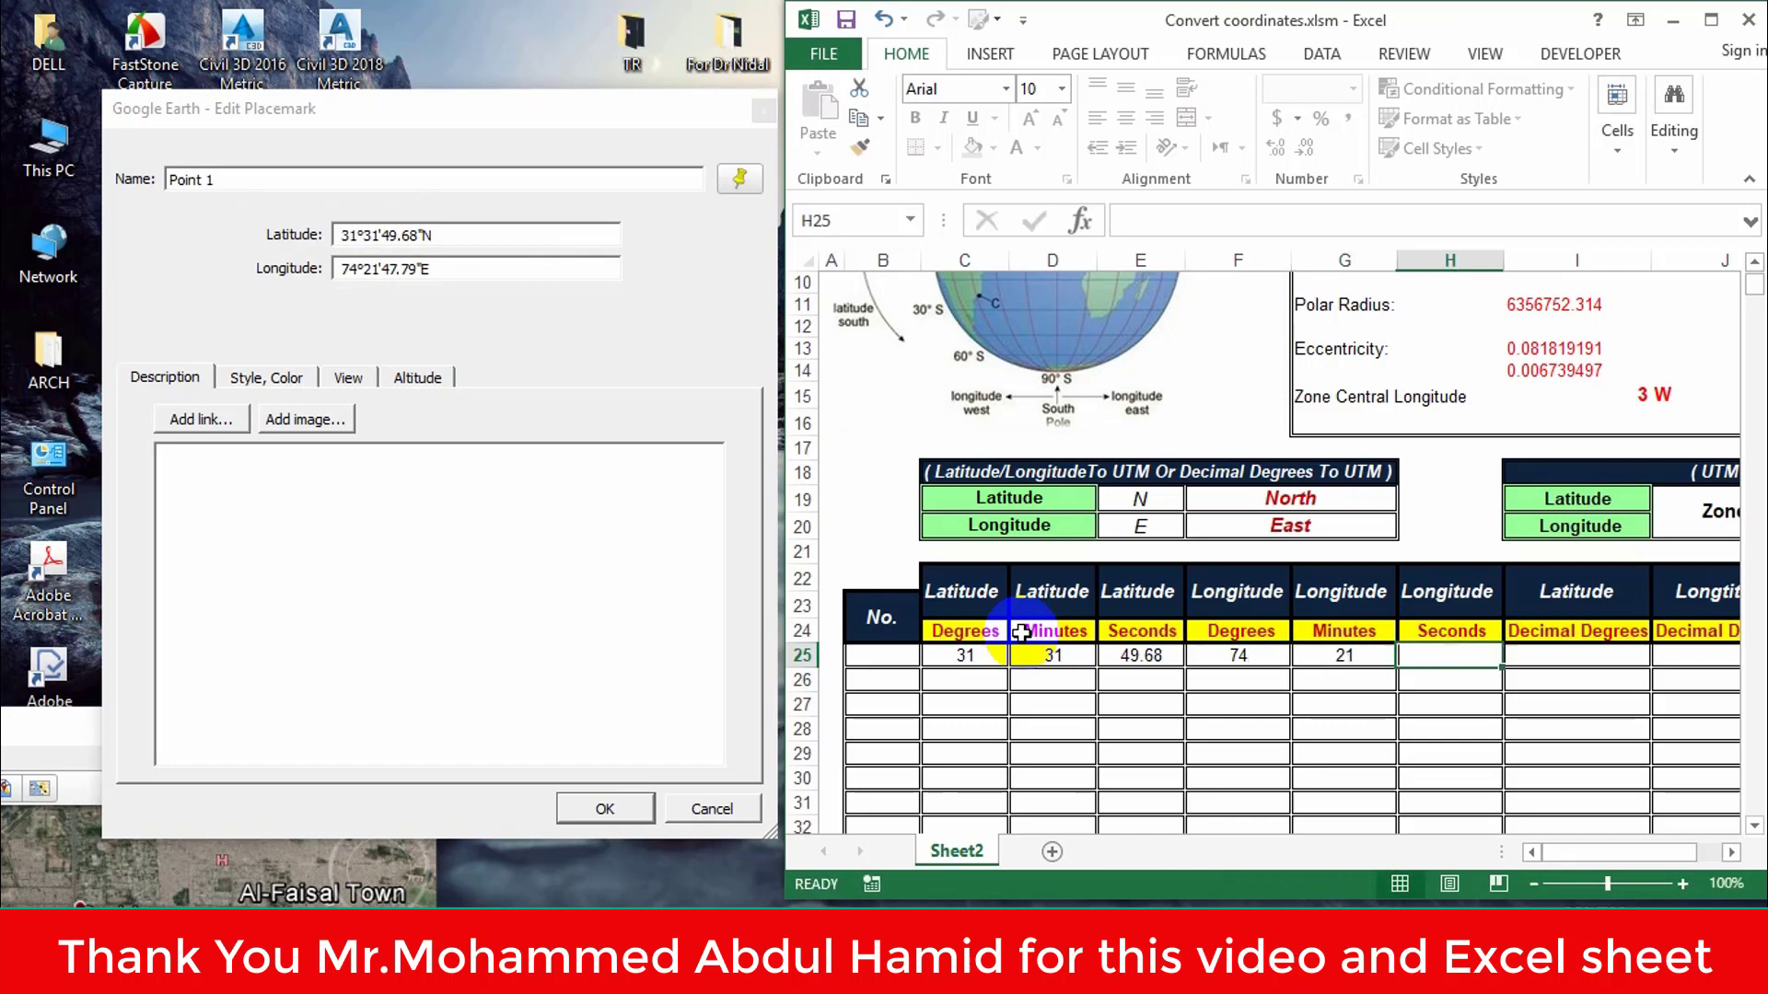
{"action": "type", "text": "47.79"}
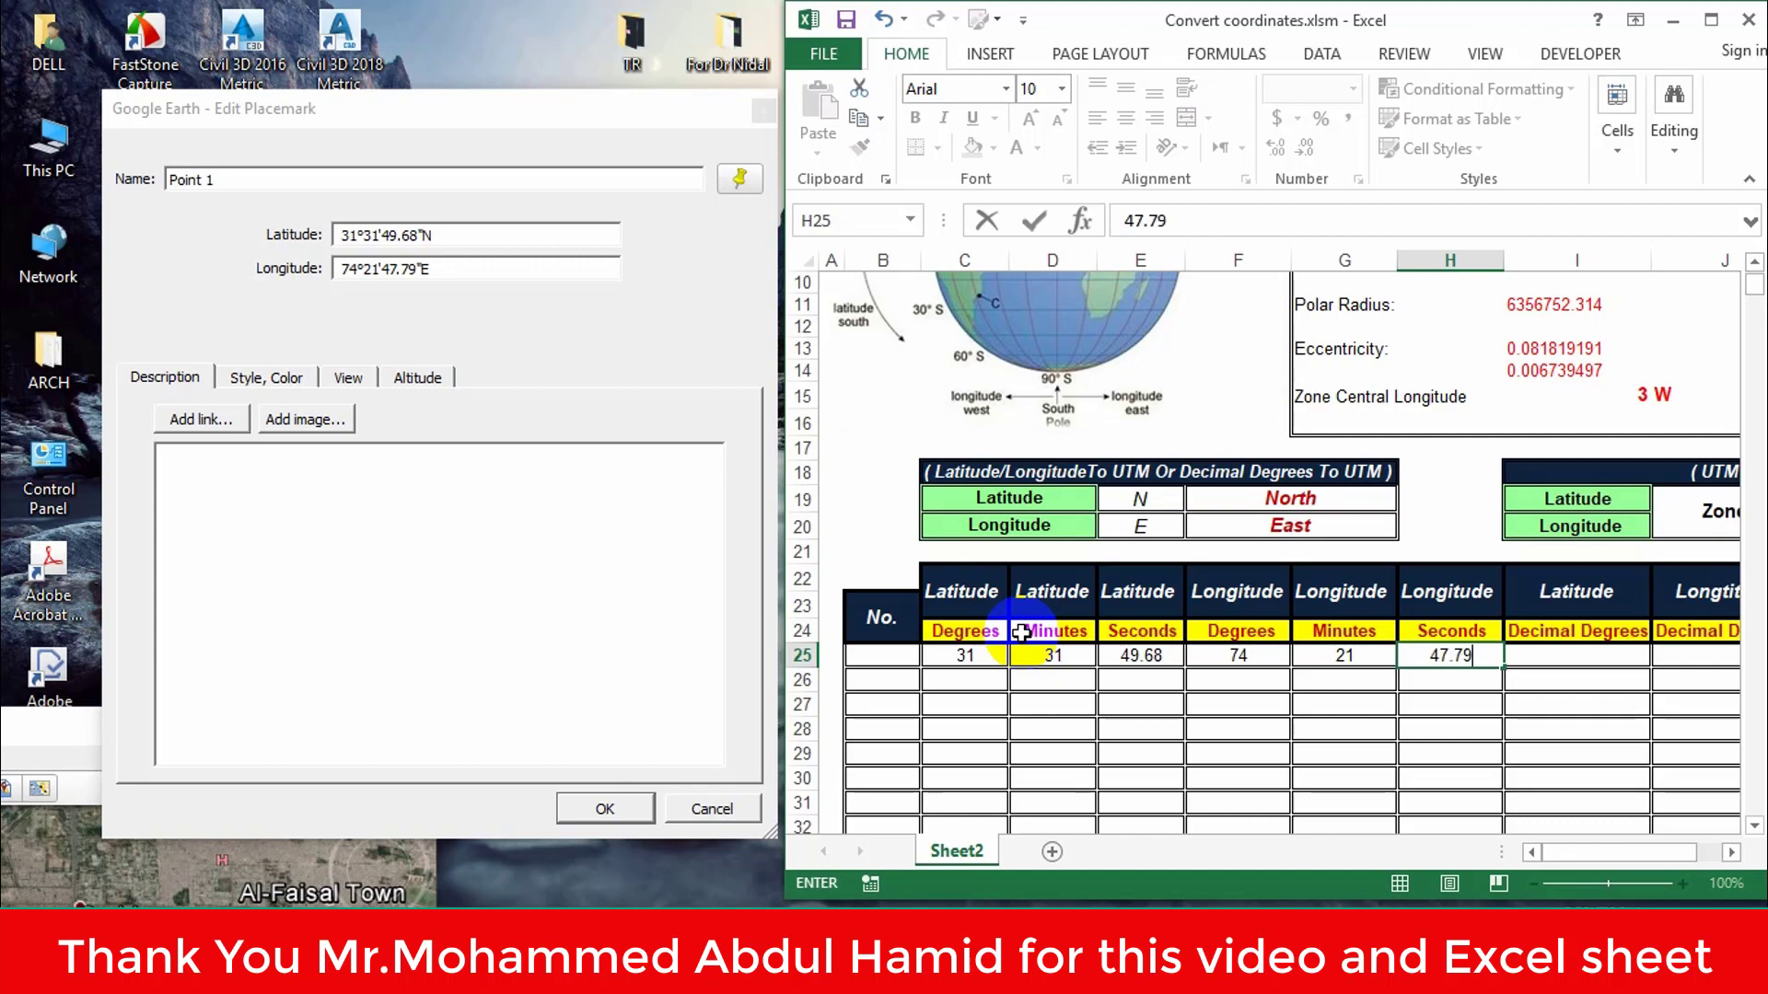
{"action": "key", "text": "Return"}
{"action": "left_click", "coordinate": [1710, 20]}
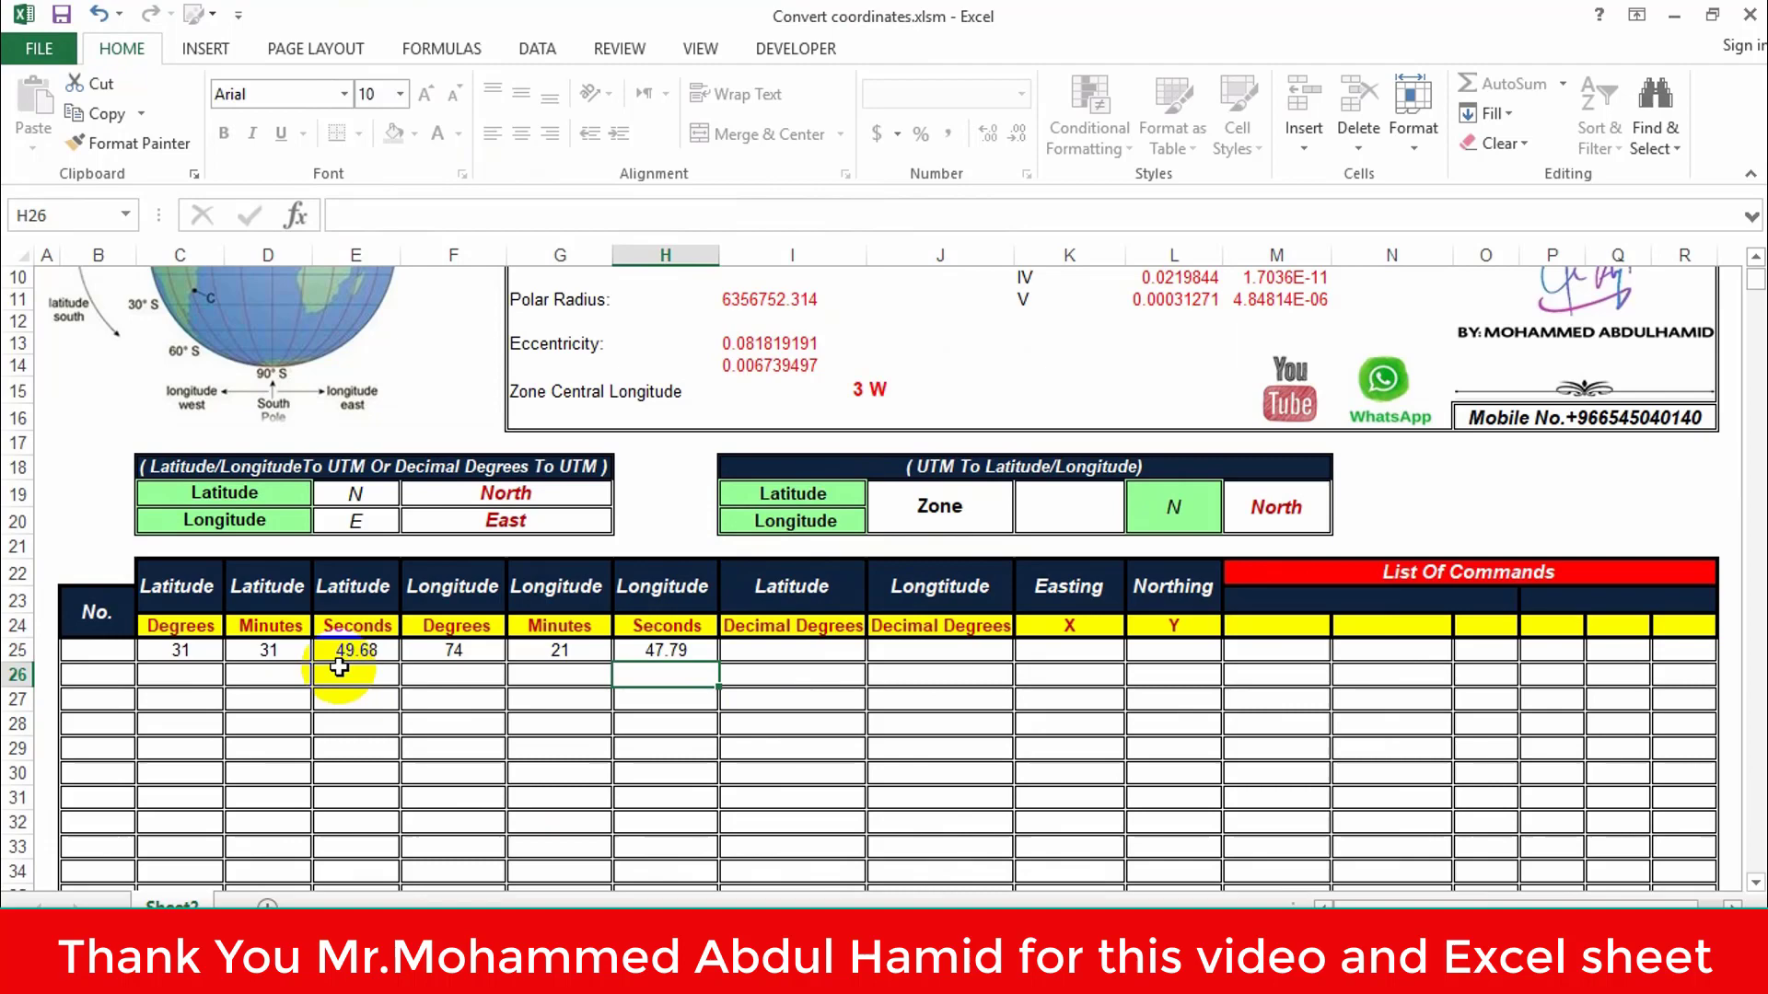
Run Latitude/Longitude To UTM from M22: Easting 439552.8904, Northing 3488569.109, zone 43 R.
{"action": "scroll", "coordinate": [712, 440], "scroll_direction": "up", "scroll_amount": 3}
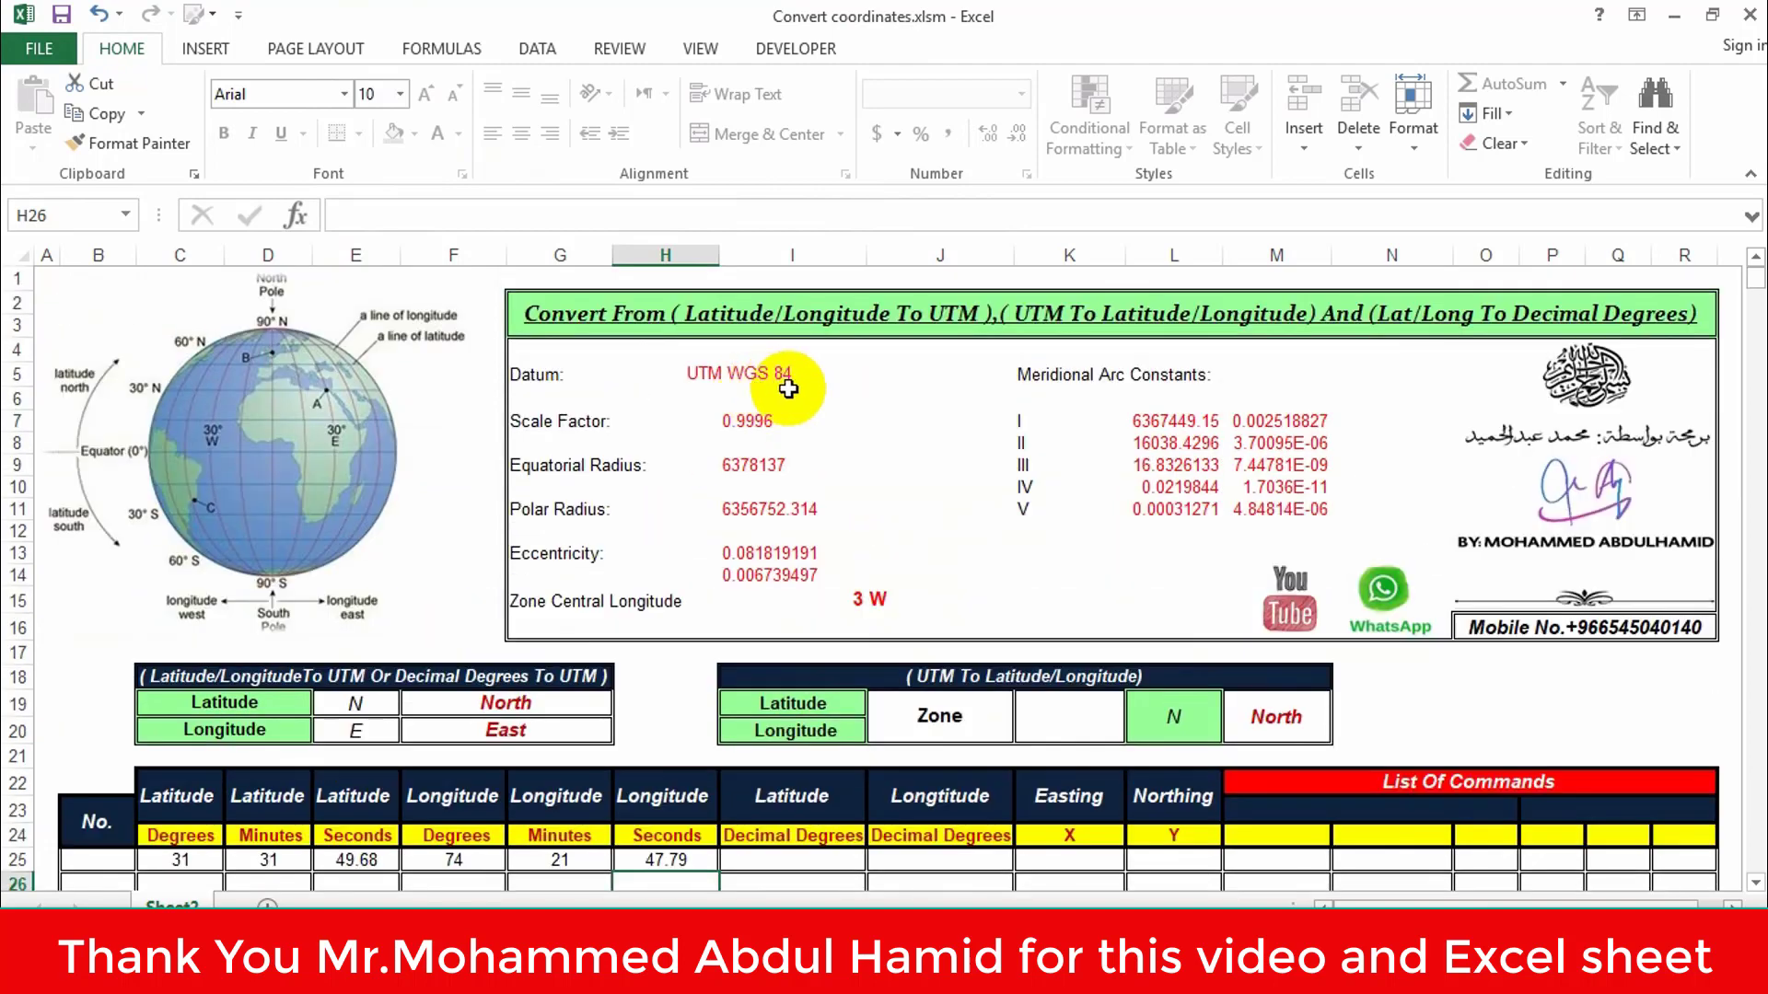
{"action": "scroll", "coordinate": [746, 480], "scroll_direction": "down", "scroll_amount": 1}
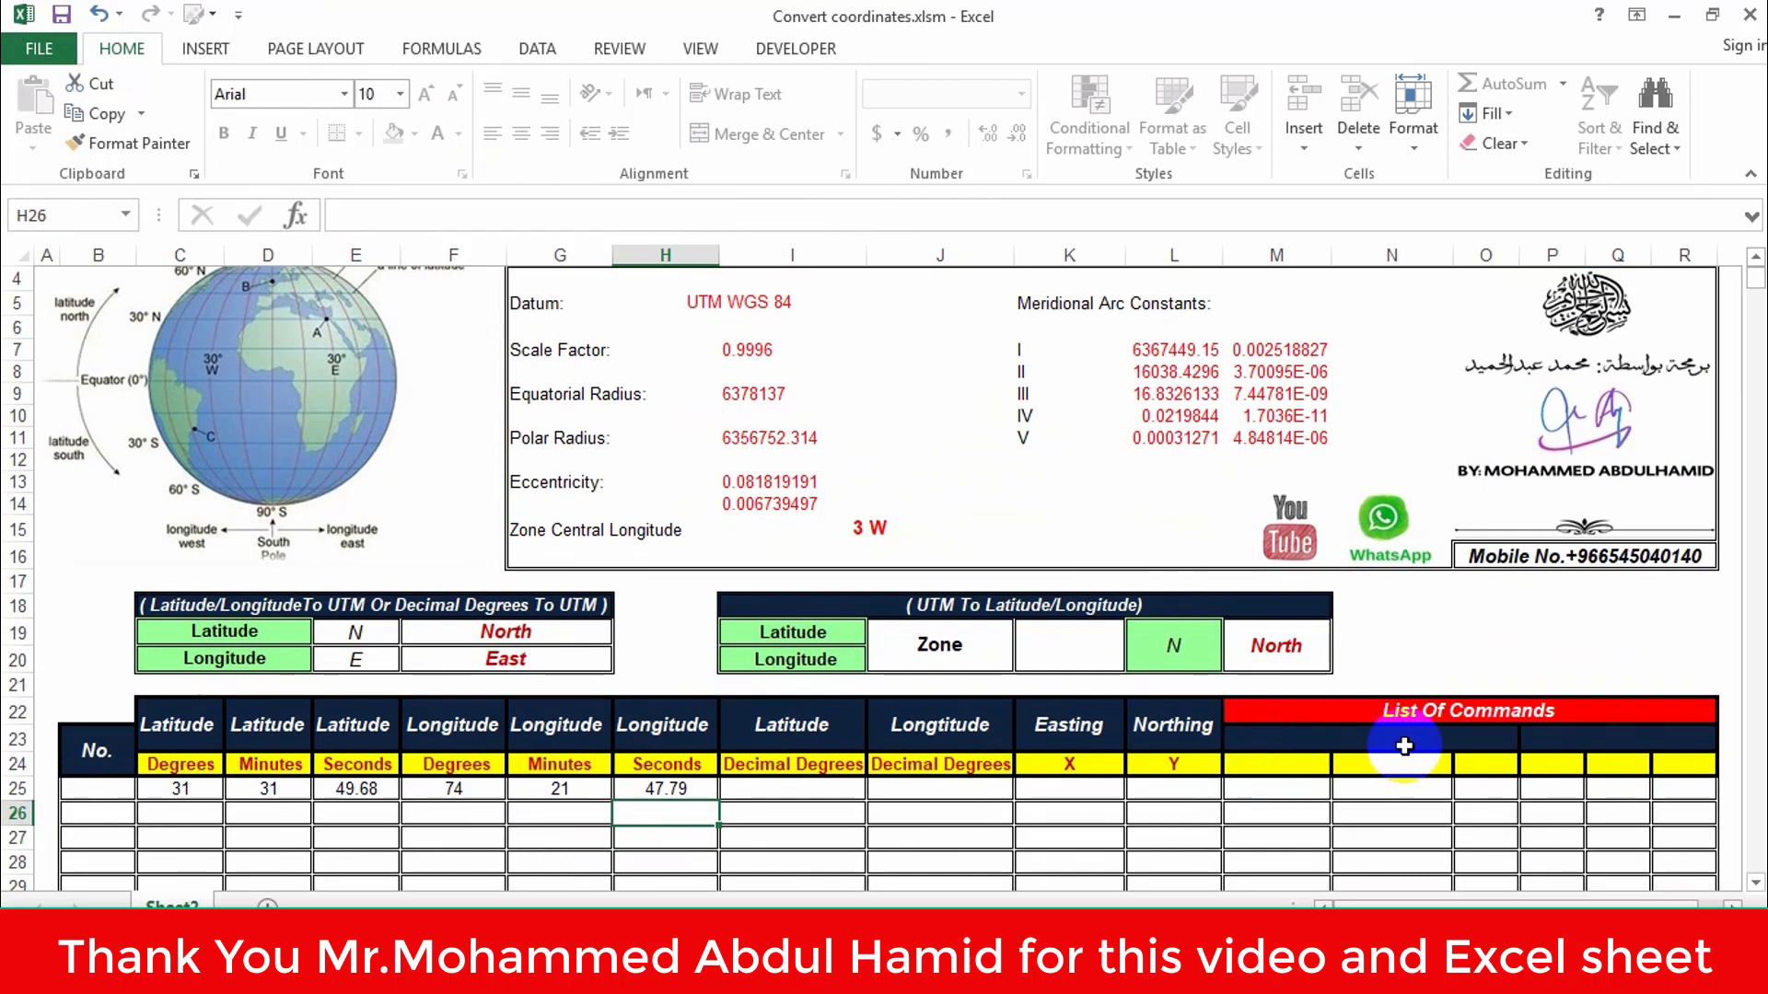
{"action": "left_click", "coordinate": [1414, 711]}
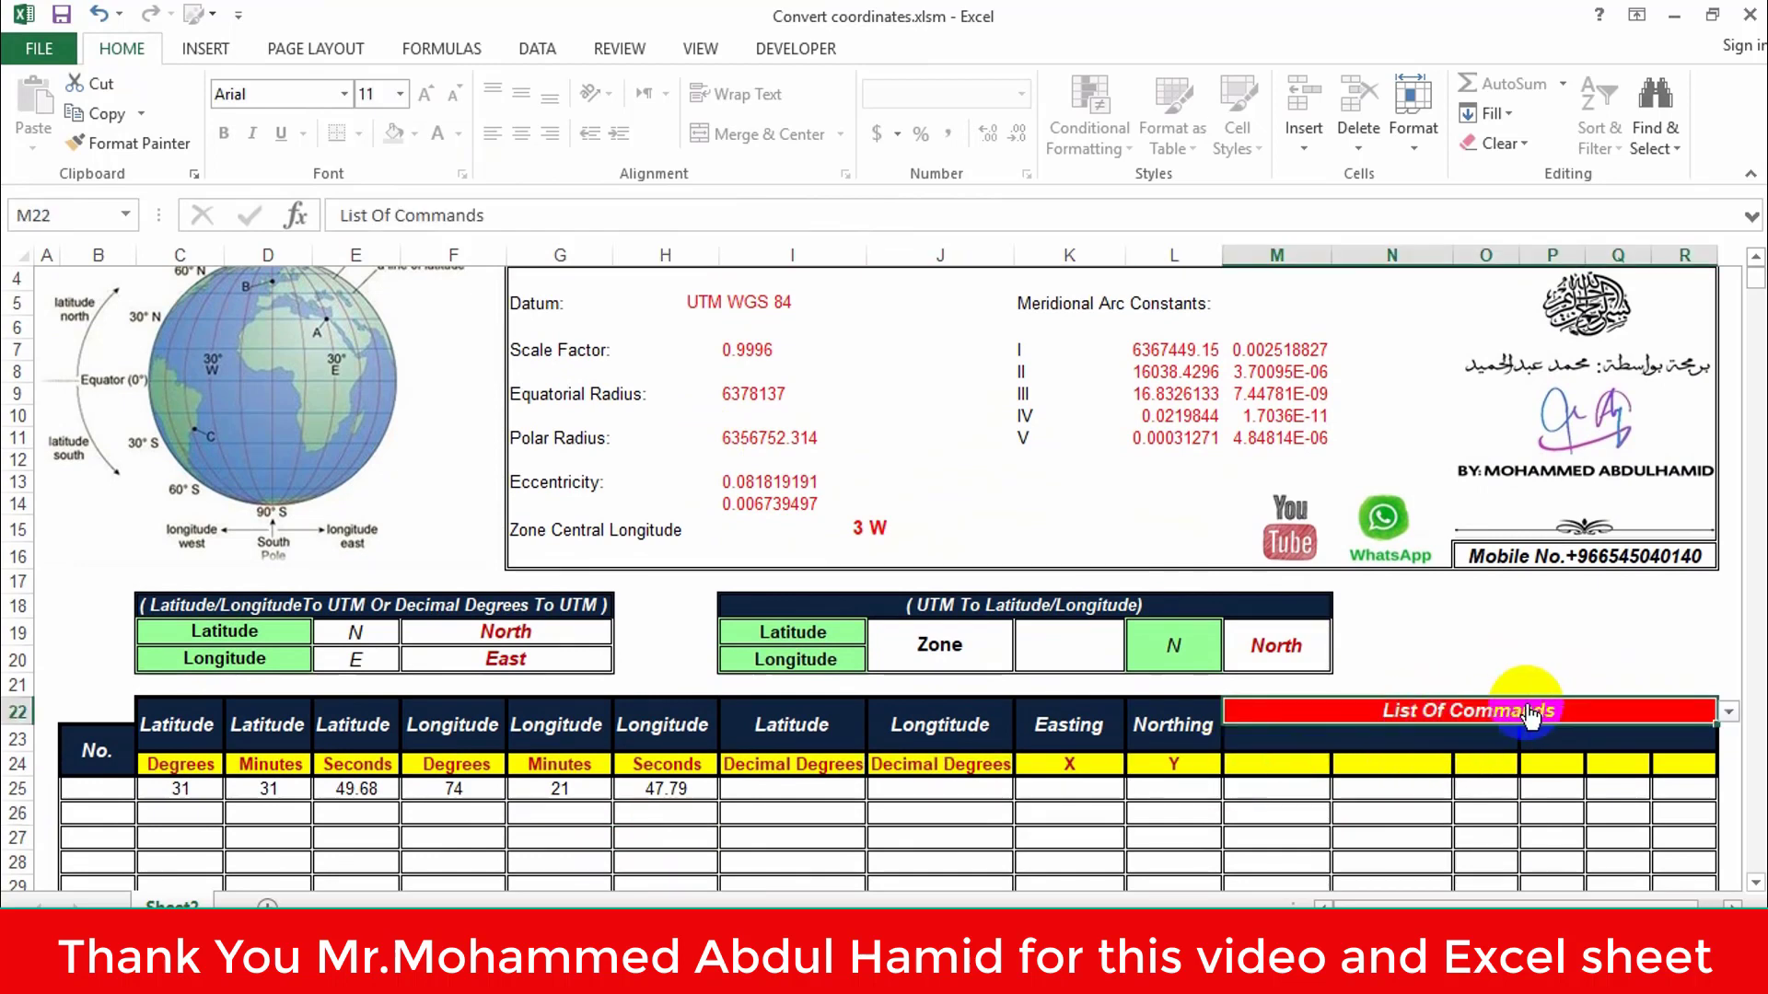
{"action": "left_click", "coordinate": [1728, 712]}
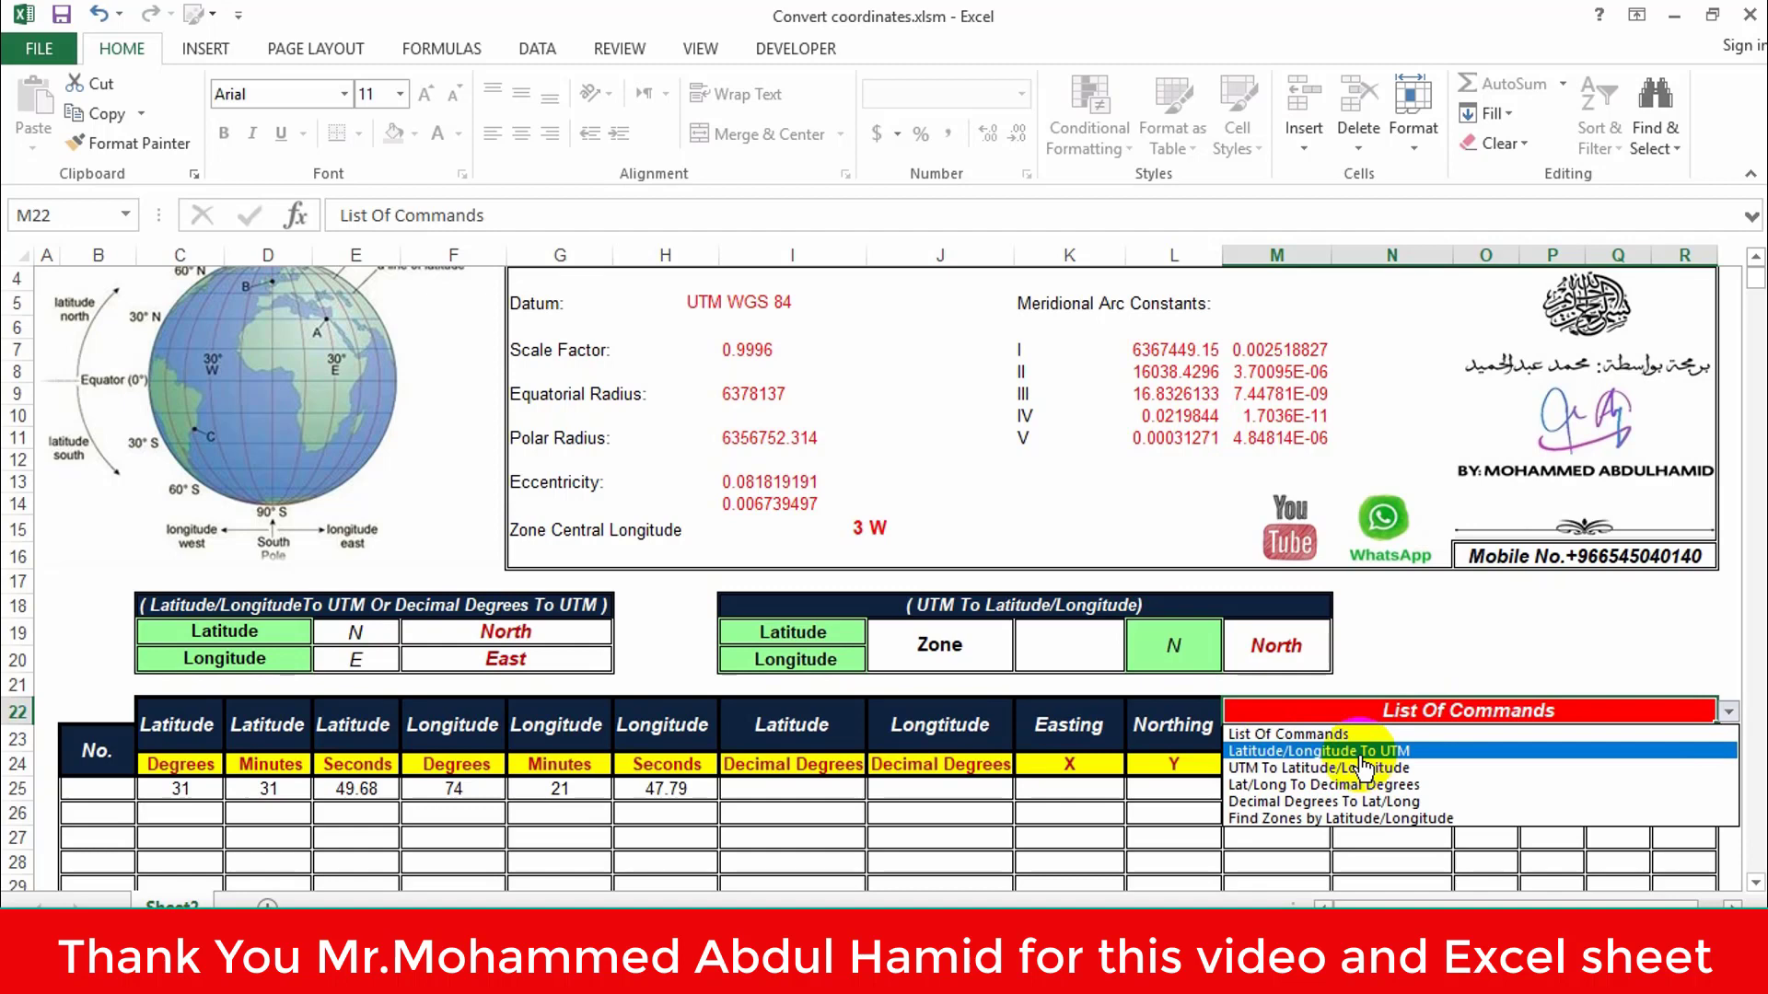
{"action": "left_click", "coordinate": [1328, 760]}
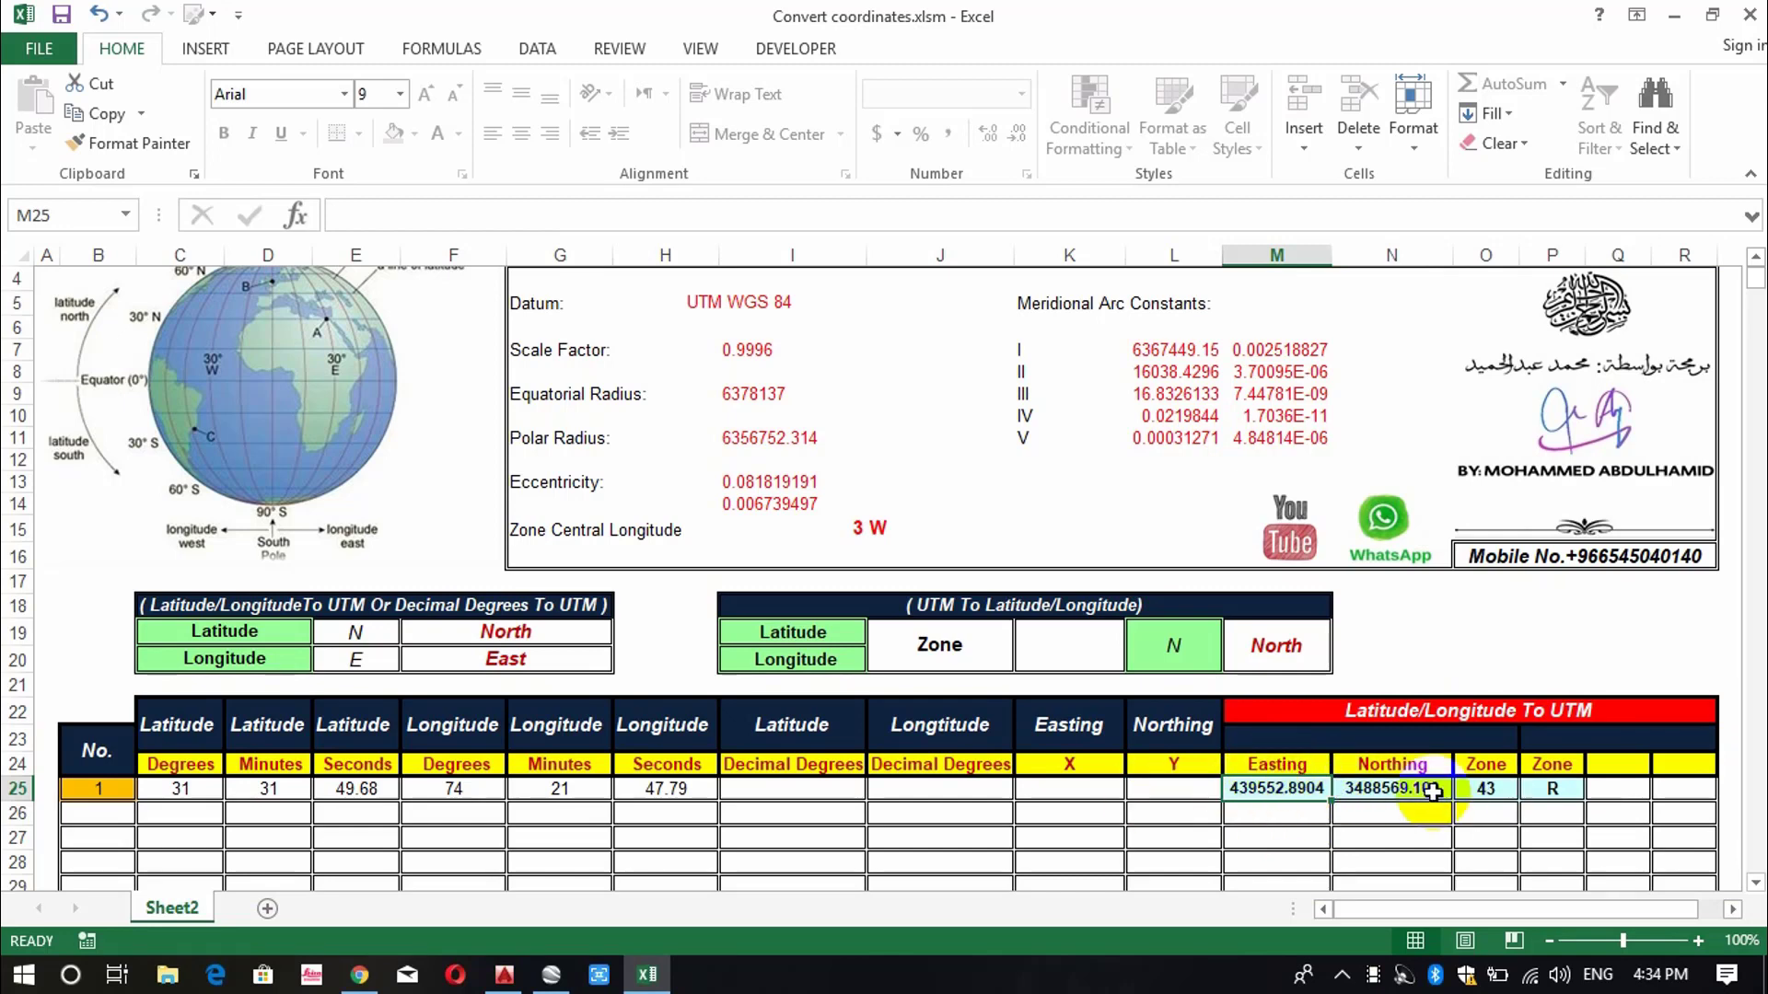
Reopen Point 1's properties with Google Earth maximized.
{"action": "left_click", "coordinate": [550, 974]}
{"action": "left_click", "coordinate": [763, 111]}
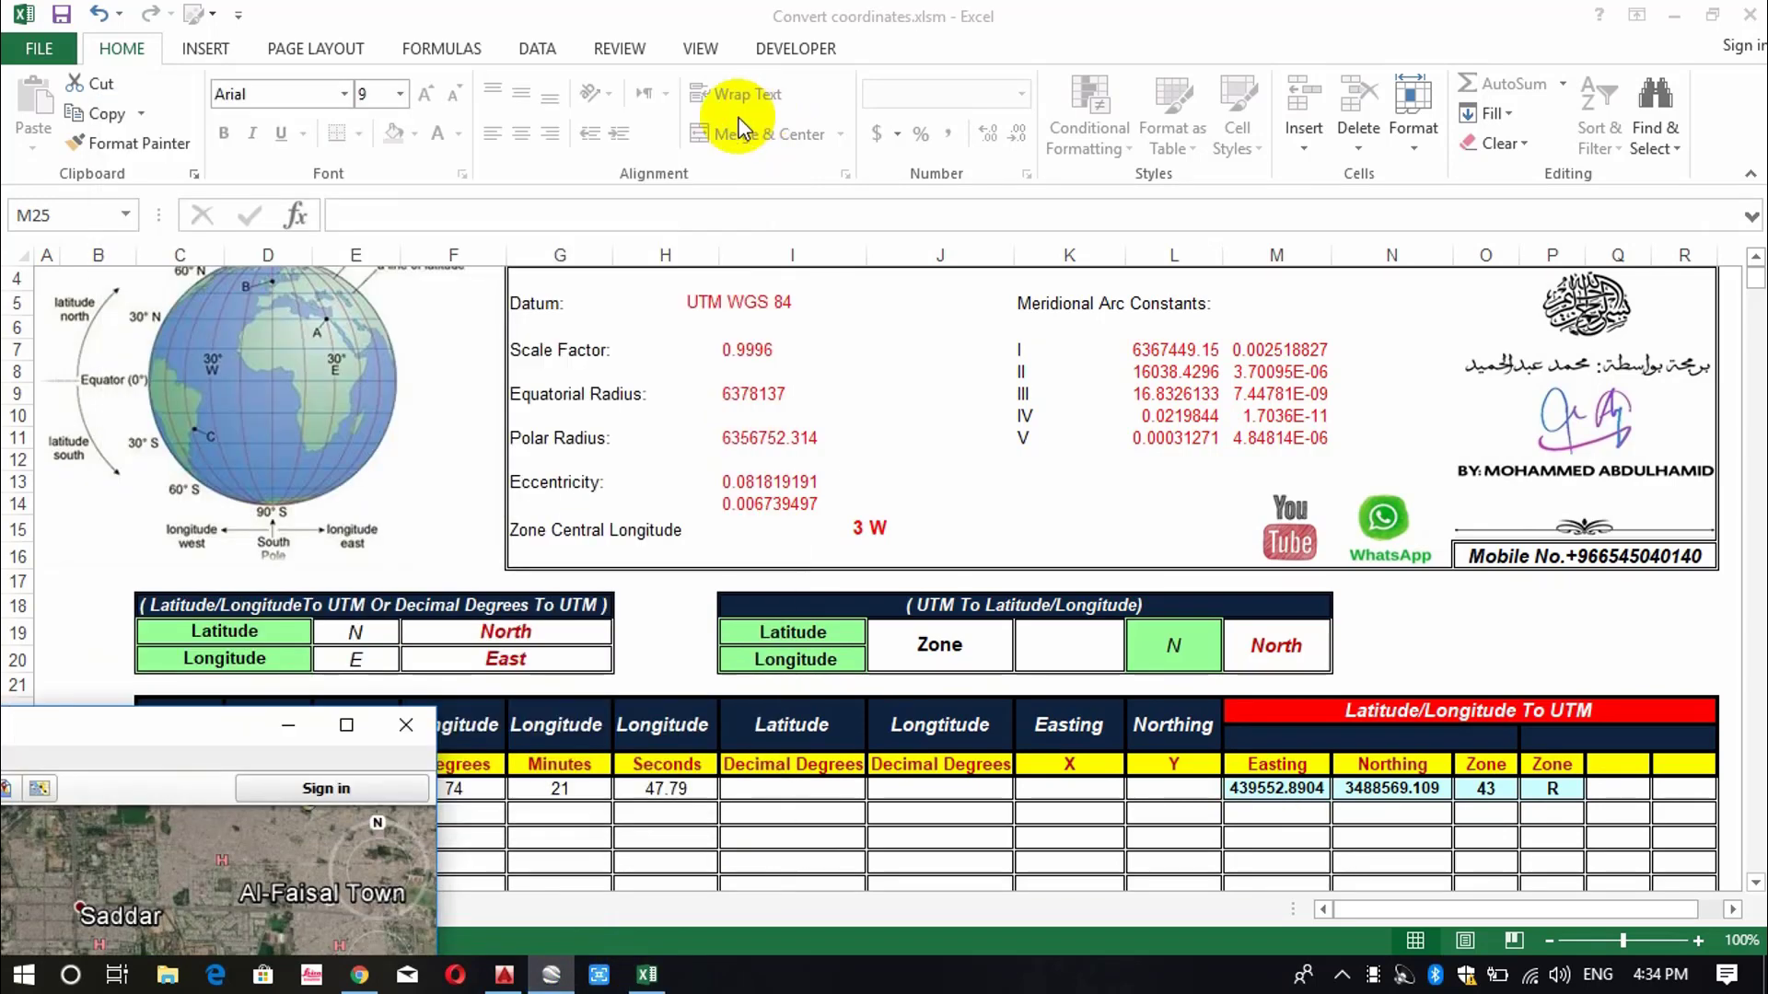
{"action": "left_click", "coordinate": [359, 726]}
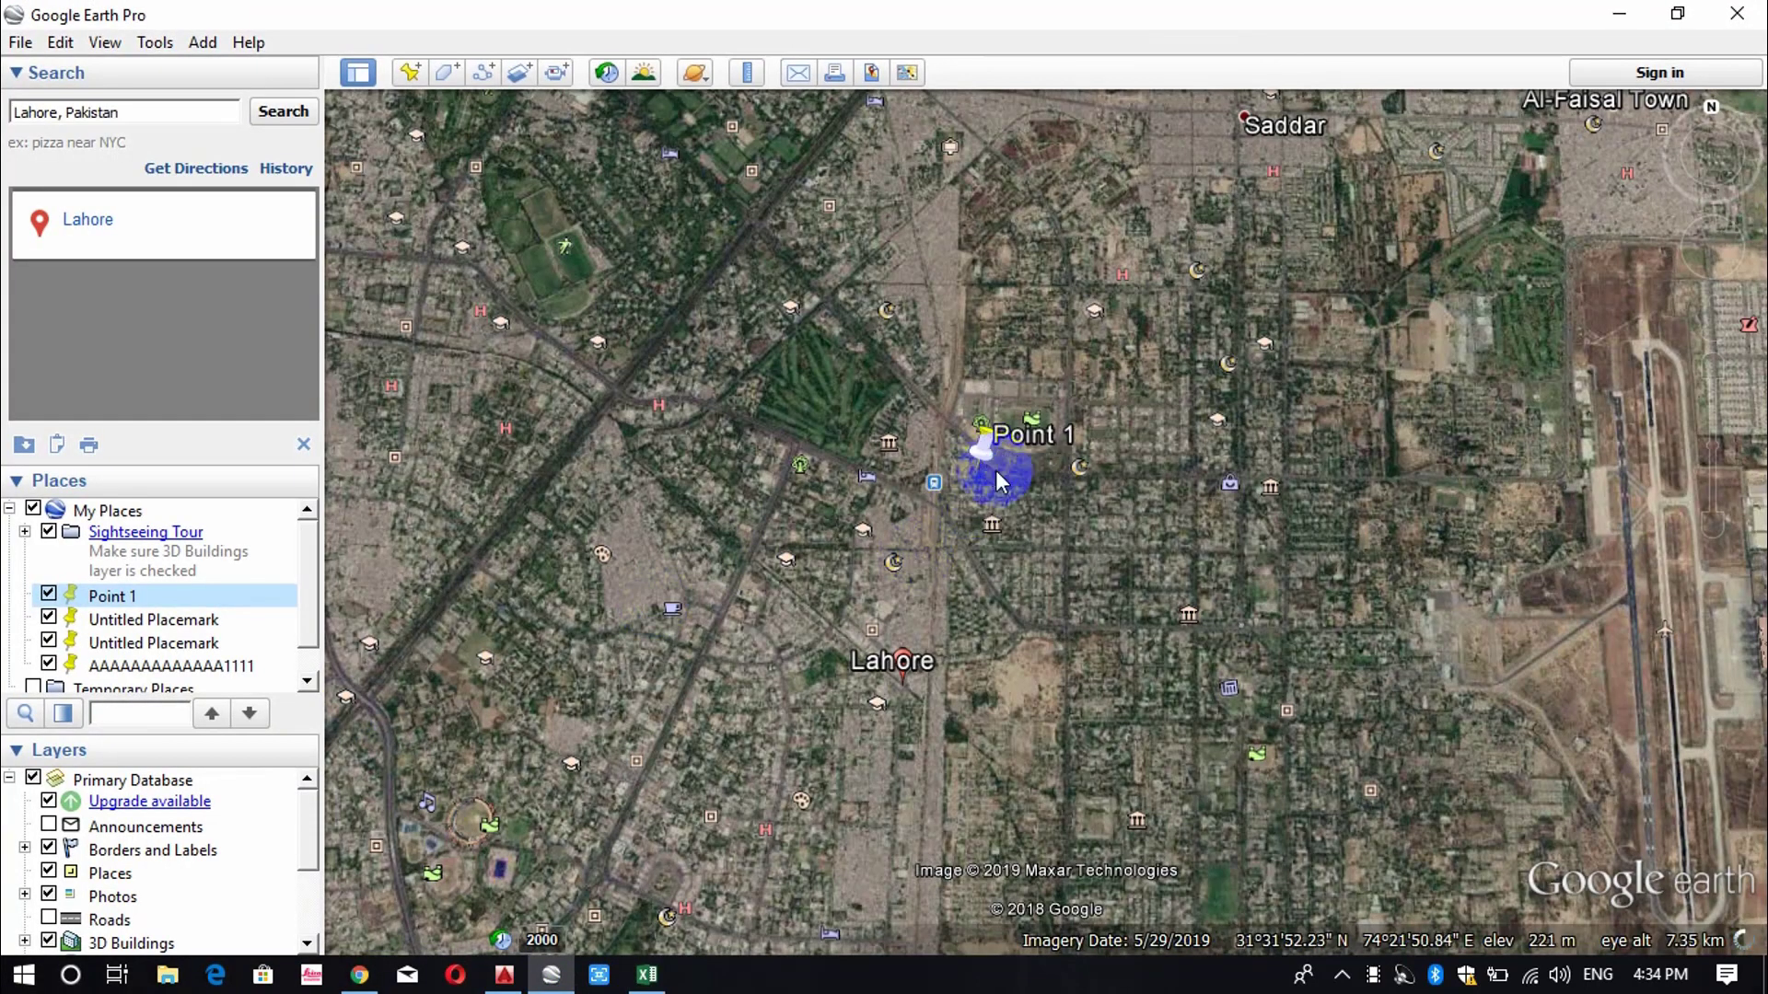
{"action": "right_click", "coordinate": [991, 457]}
{"action": "left_click", "coordinate": [1081, 842]}
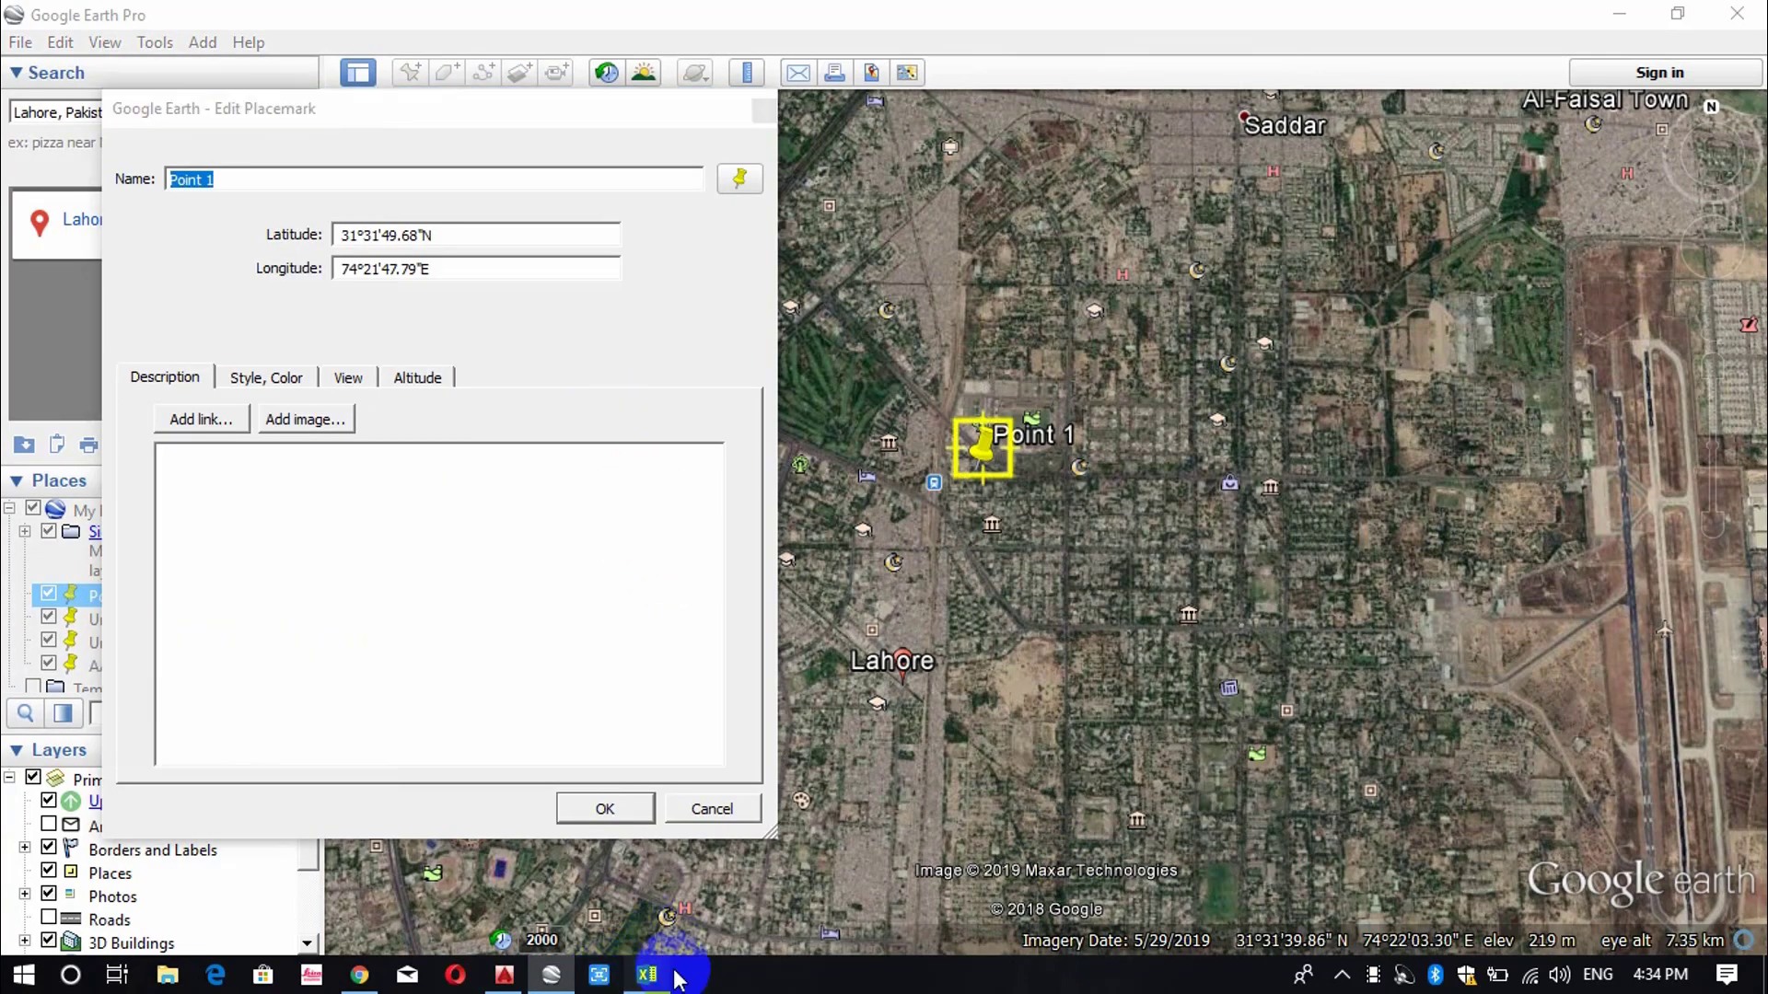
Compare Point 1's latitude/longitude with Excel's degrees-minutes-seconds entries side by side.
{"action": "left_click", "coordinate": [646, 974]}
{"action": "left_click", "coordinate": [1712, 15]}
{"action": "scroll", "coordinate": [1419, 760], "scroll_direction": "down", "scroll_amount": 3}
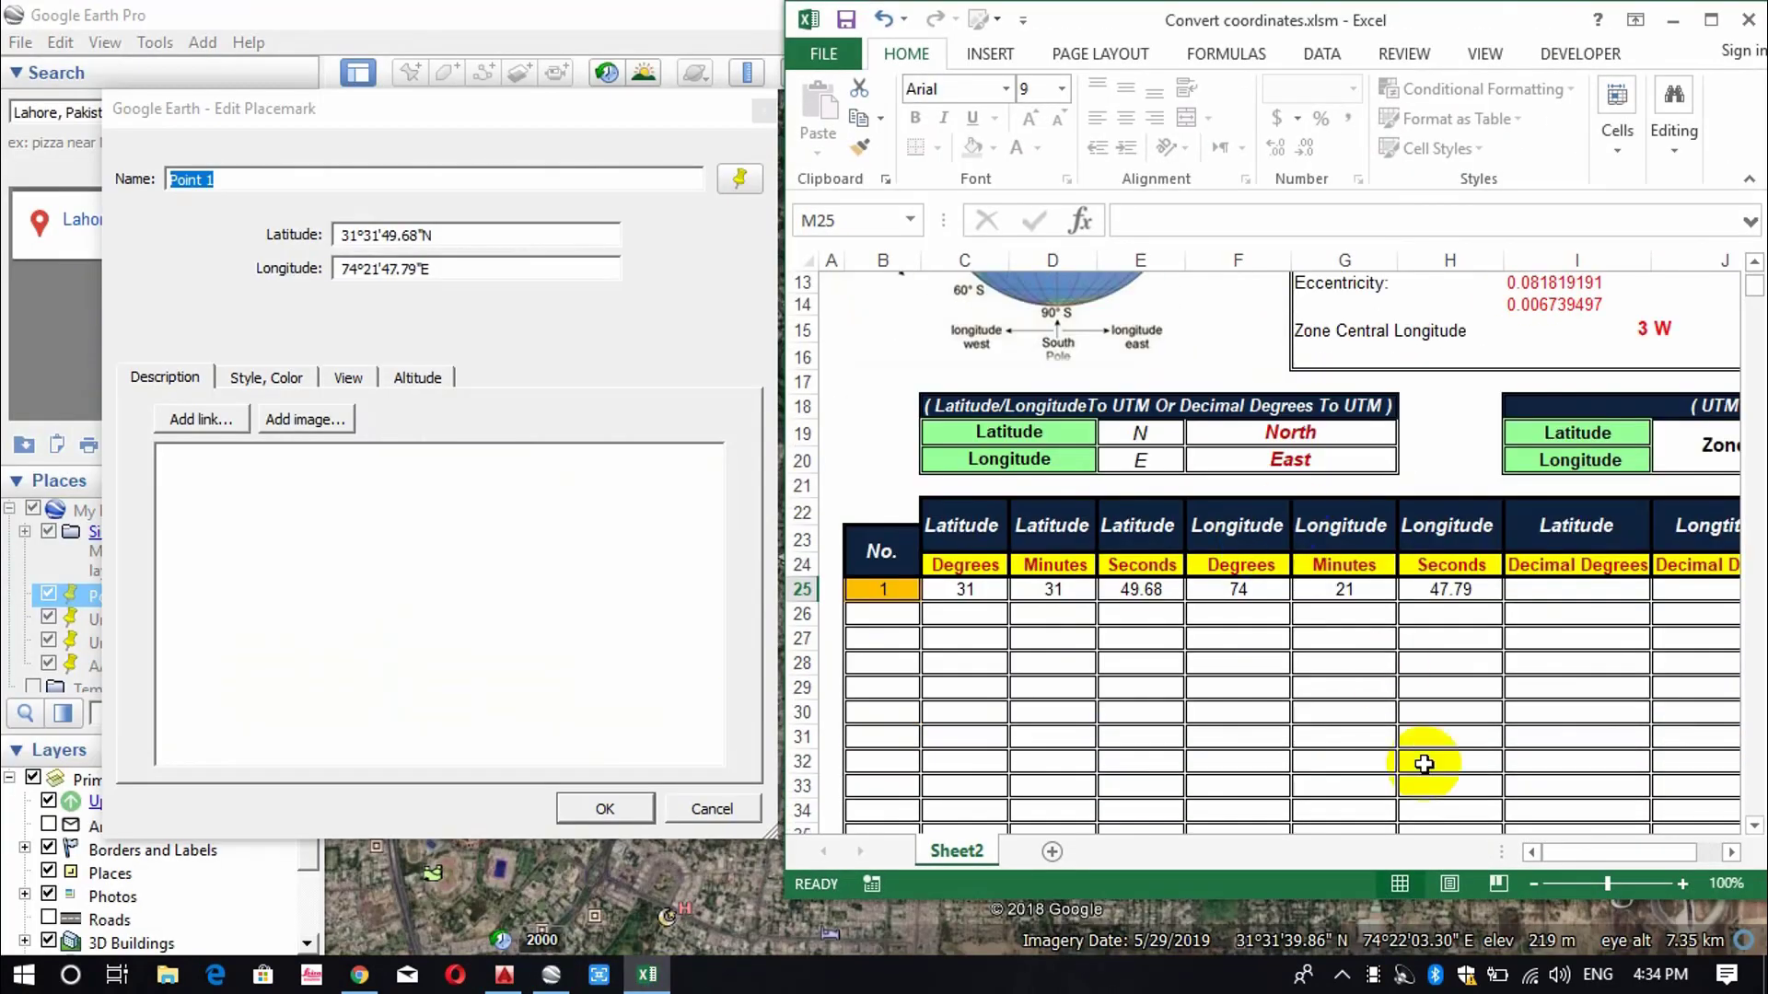
{"action": "left_click_drag", "start_coordinate": [1577, 848], "coordinate": [1694, 861]}
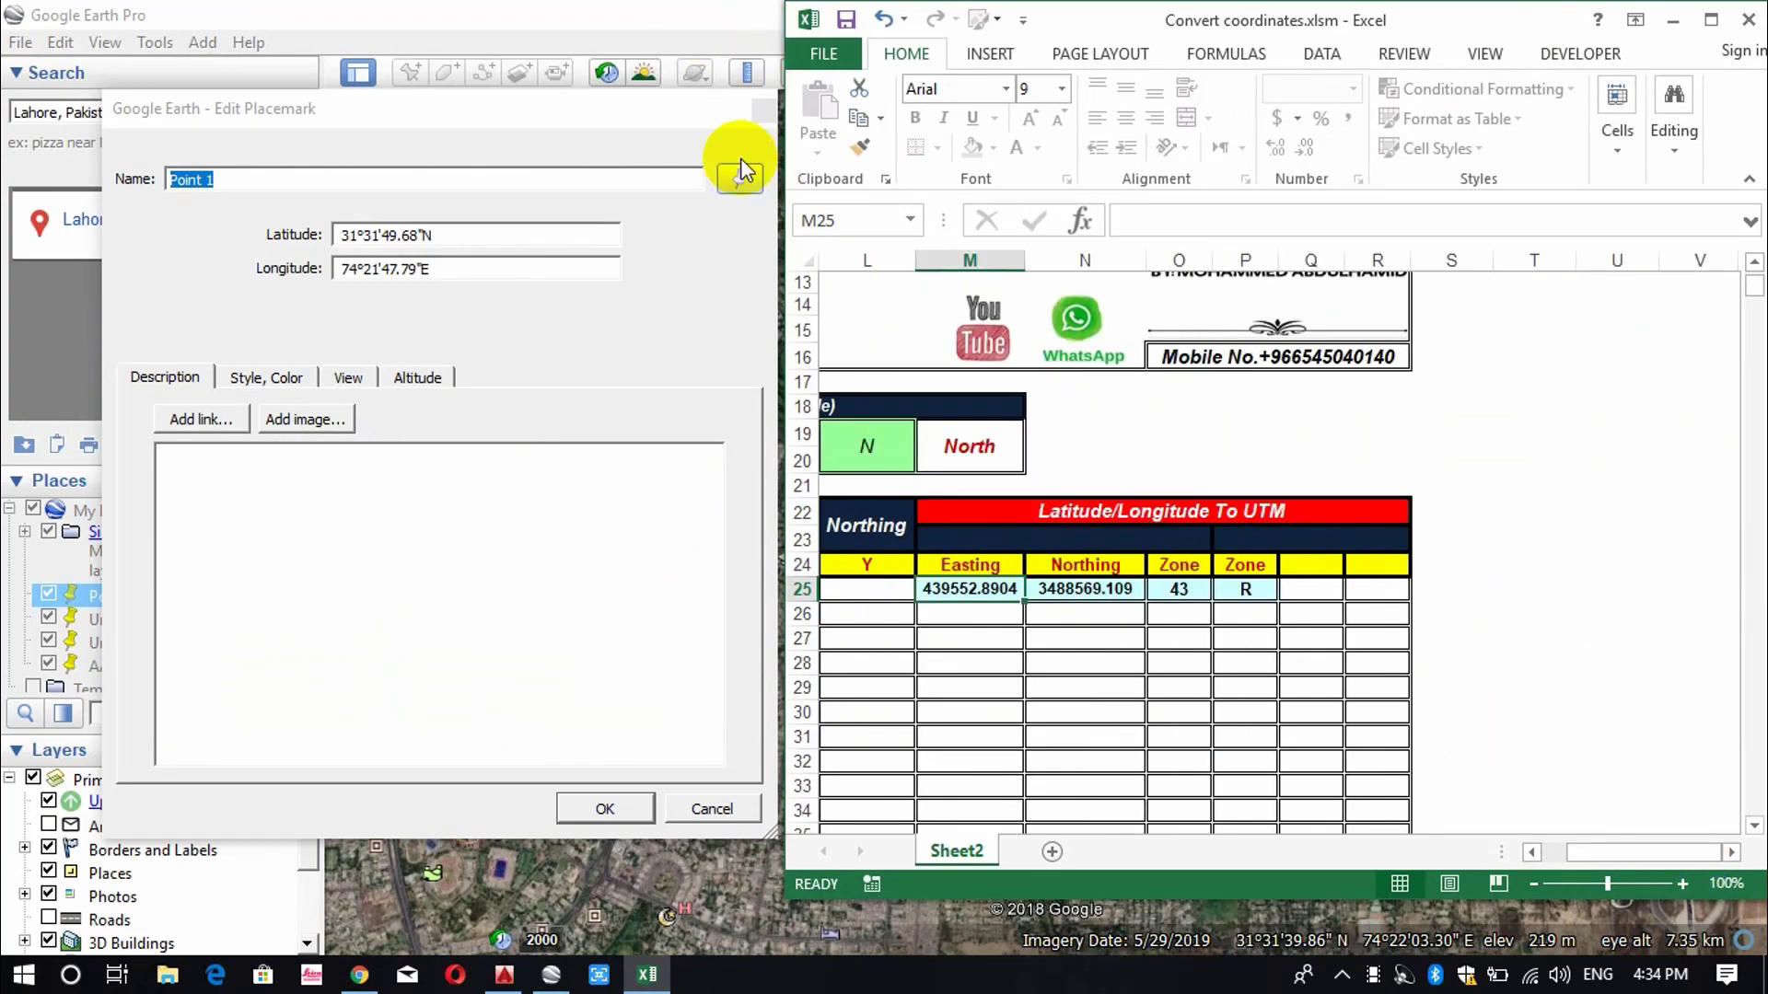
{"action": "left_click", "coordinate": [675, 121]}
Set Google Earth's Show Lat/Long option to Universal Transverse Mercator.
{"action": "left_click", "coordinate": [764, 110]}
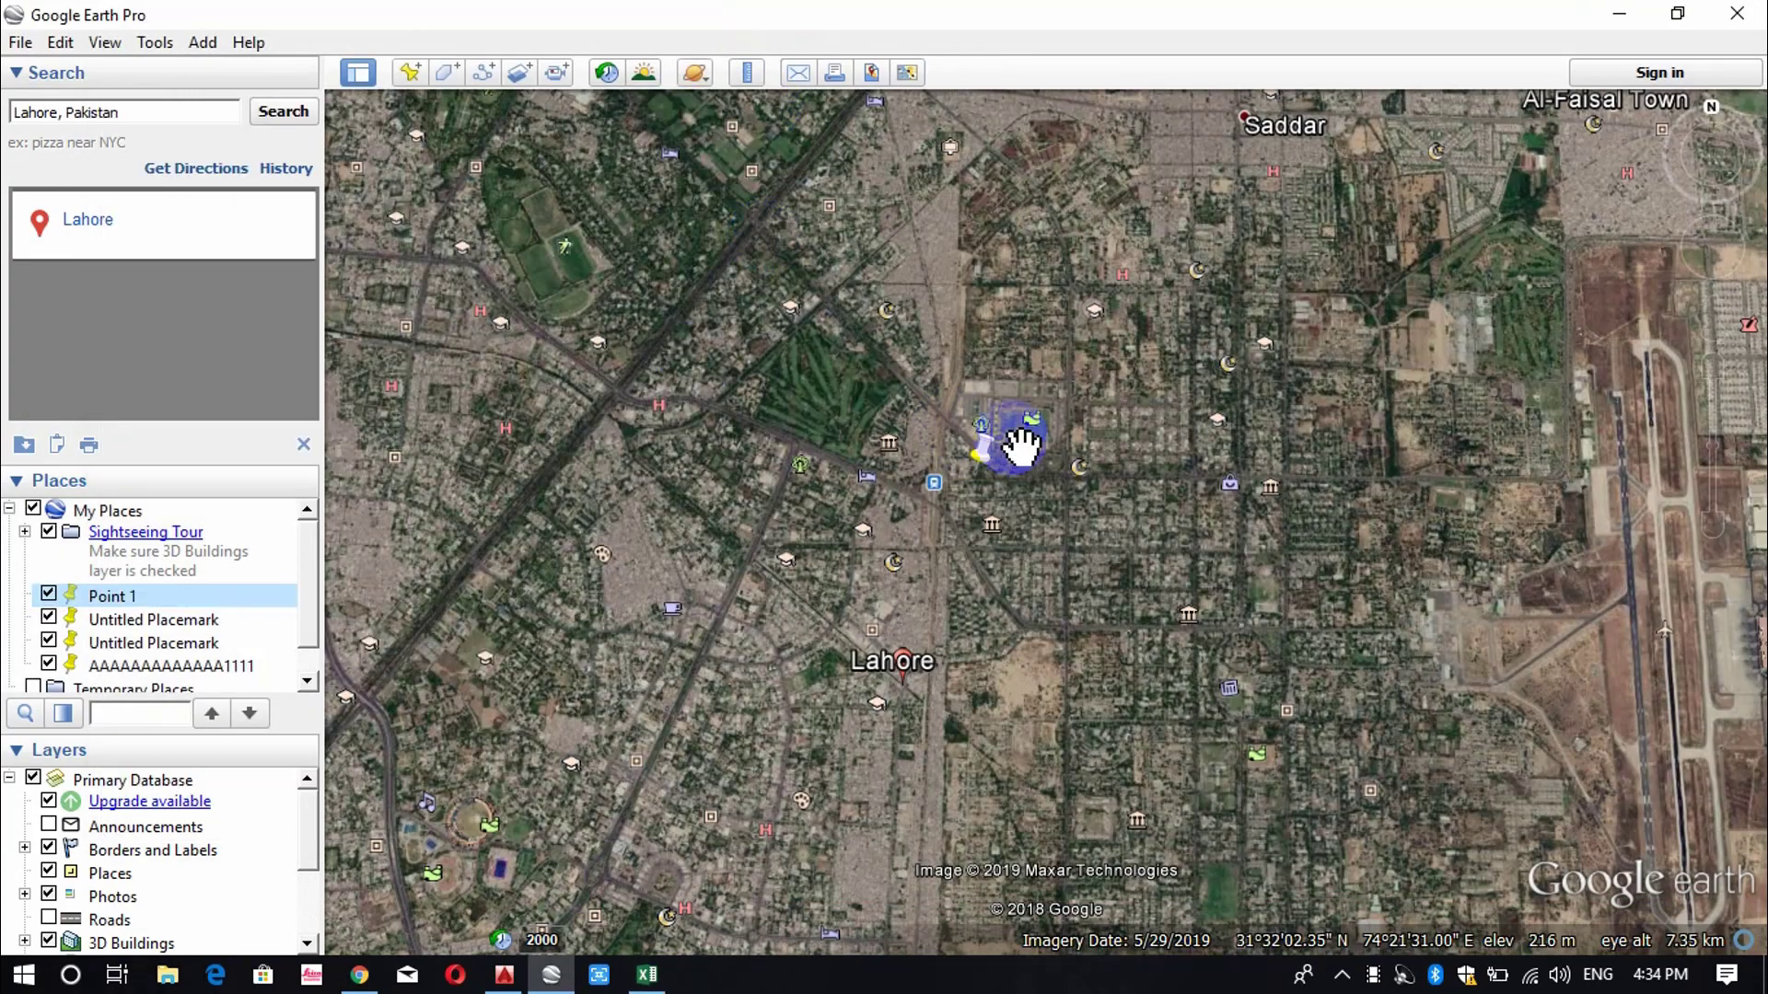
{"action": "left_click", "coordinate": [156, 42]}
{"action": "left_click", "coordinate": [240, 272]}
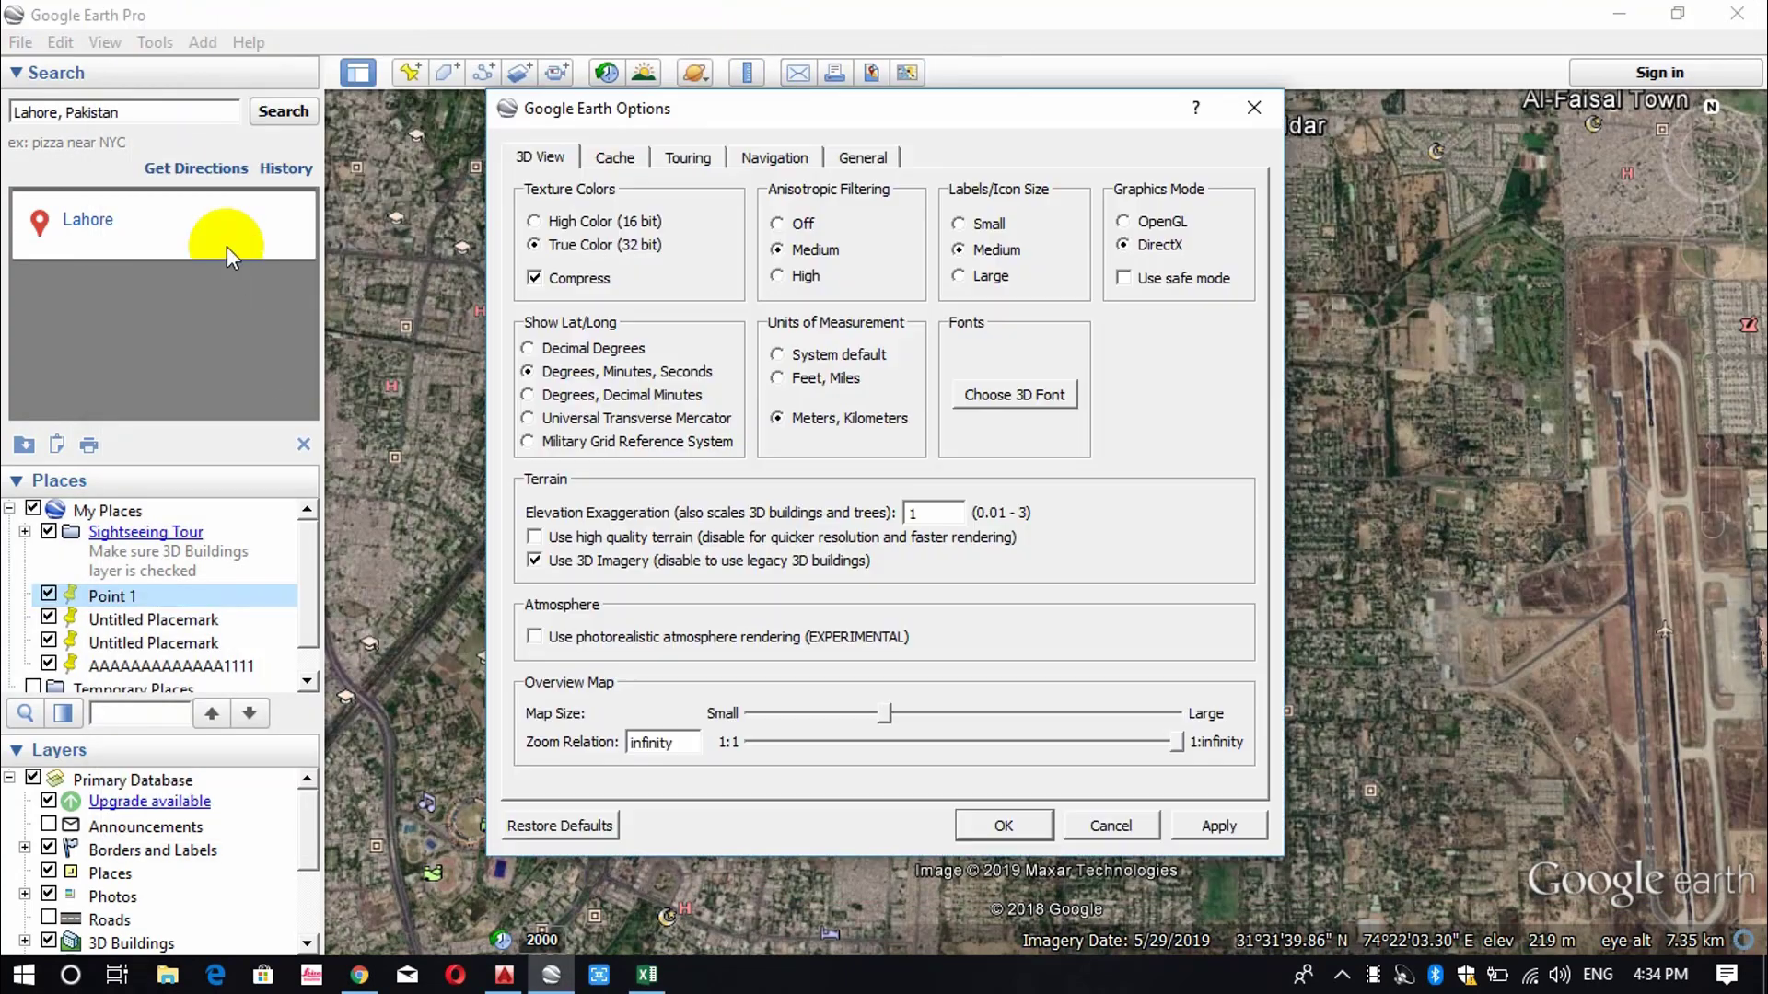
{"action": "left_click", "coordinate": [608, 419]}
{"action": "left_click", "coordinate": [1013, 822]}
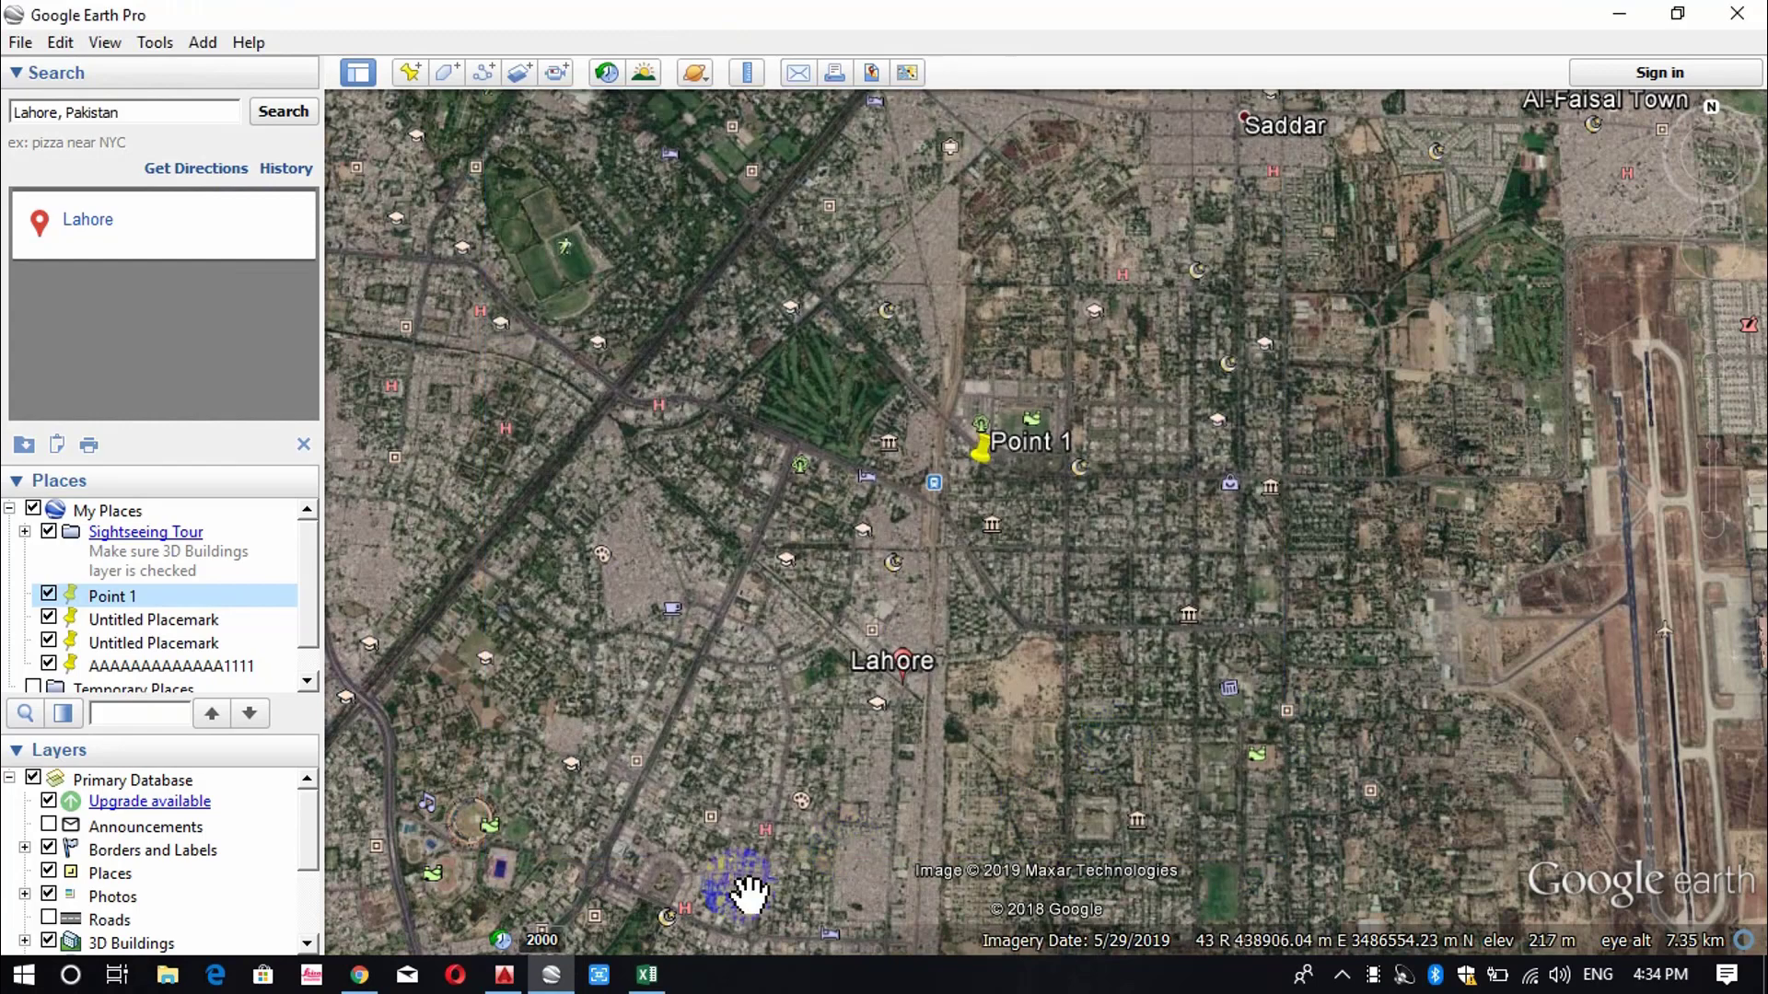
Check Point 1's UTM readout (43 R, 439552.89 E, 3488569.04 N) against Excel's results.
{"action": "left_click", "coordinate": [663, 981]}
{"action": "left_click", "coordinate": [734, 277]}
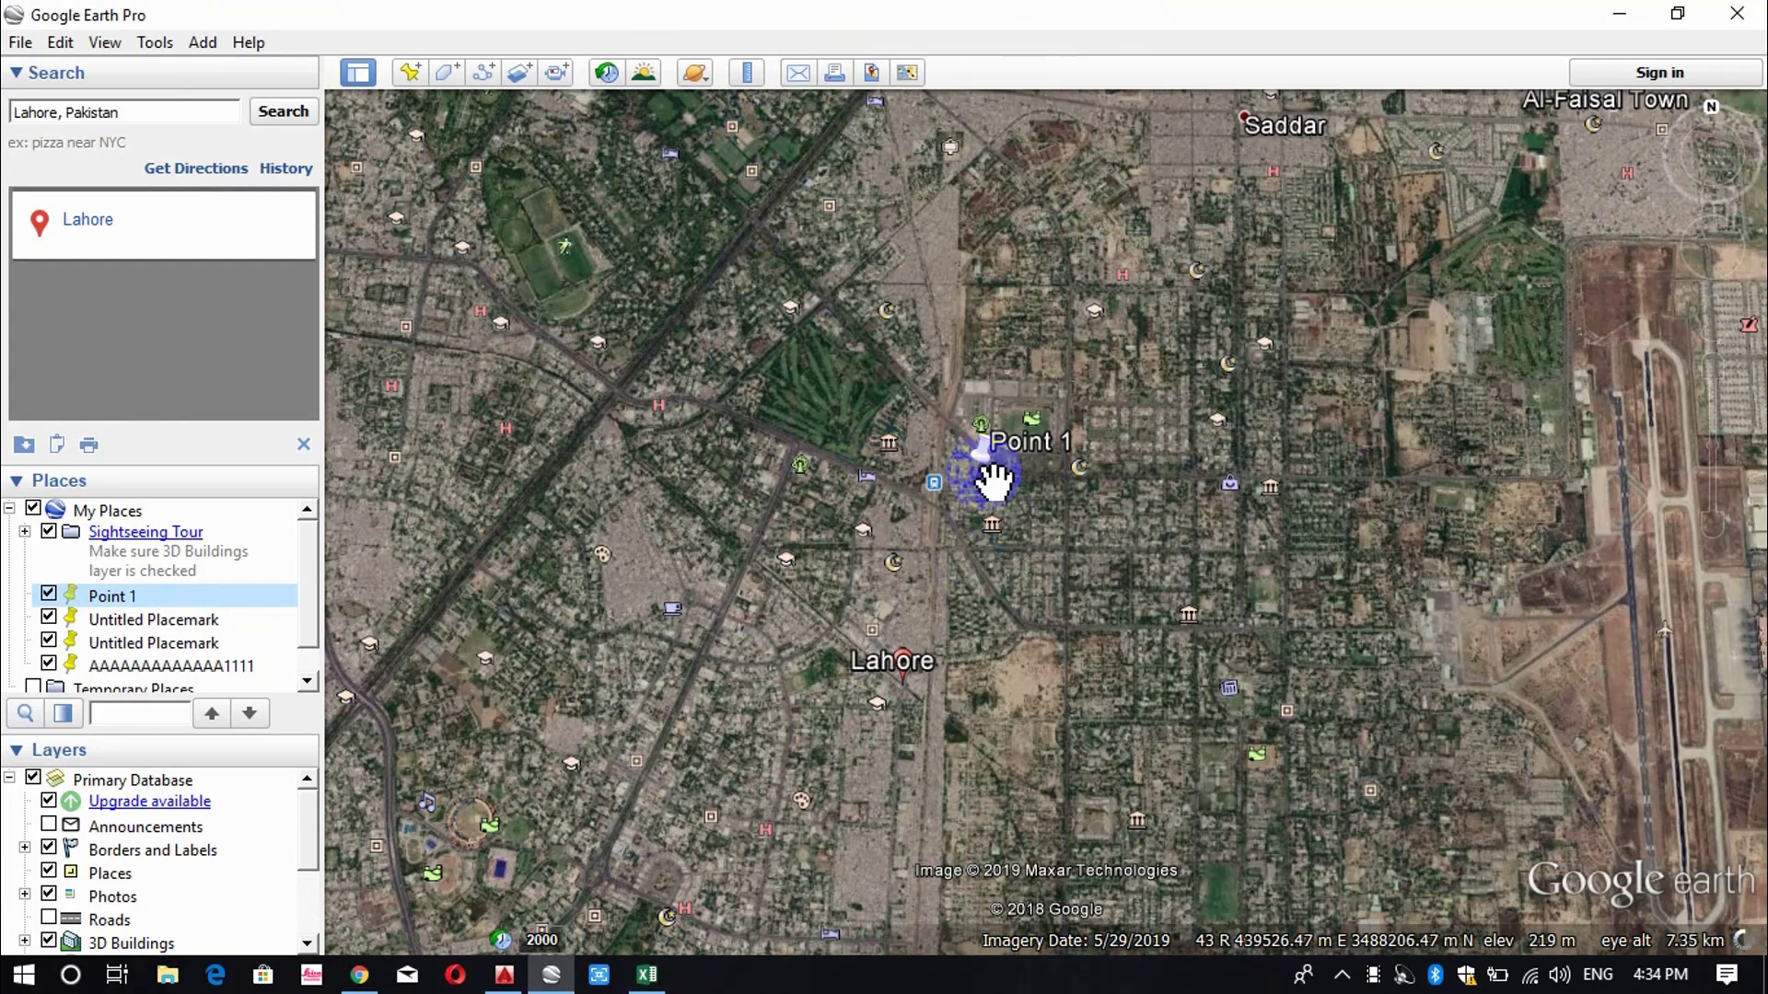
{"action": "right_click", "coordinate": [982, 456]}
{"action": "left_click", "coordinate": [1063, 847]}
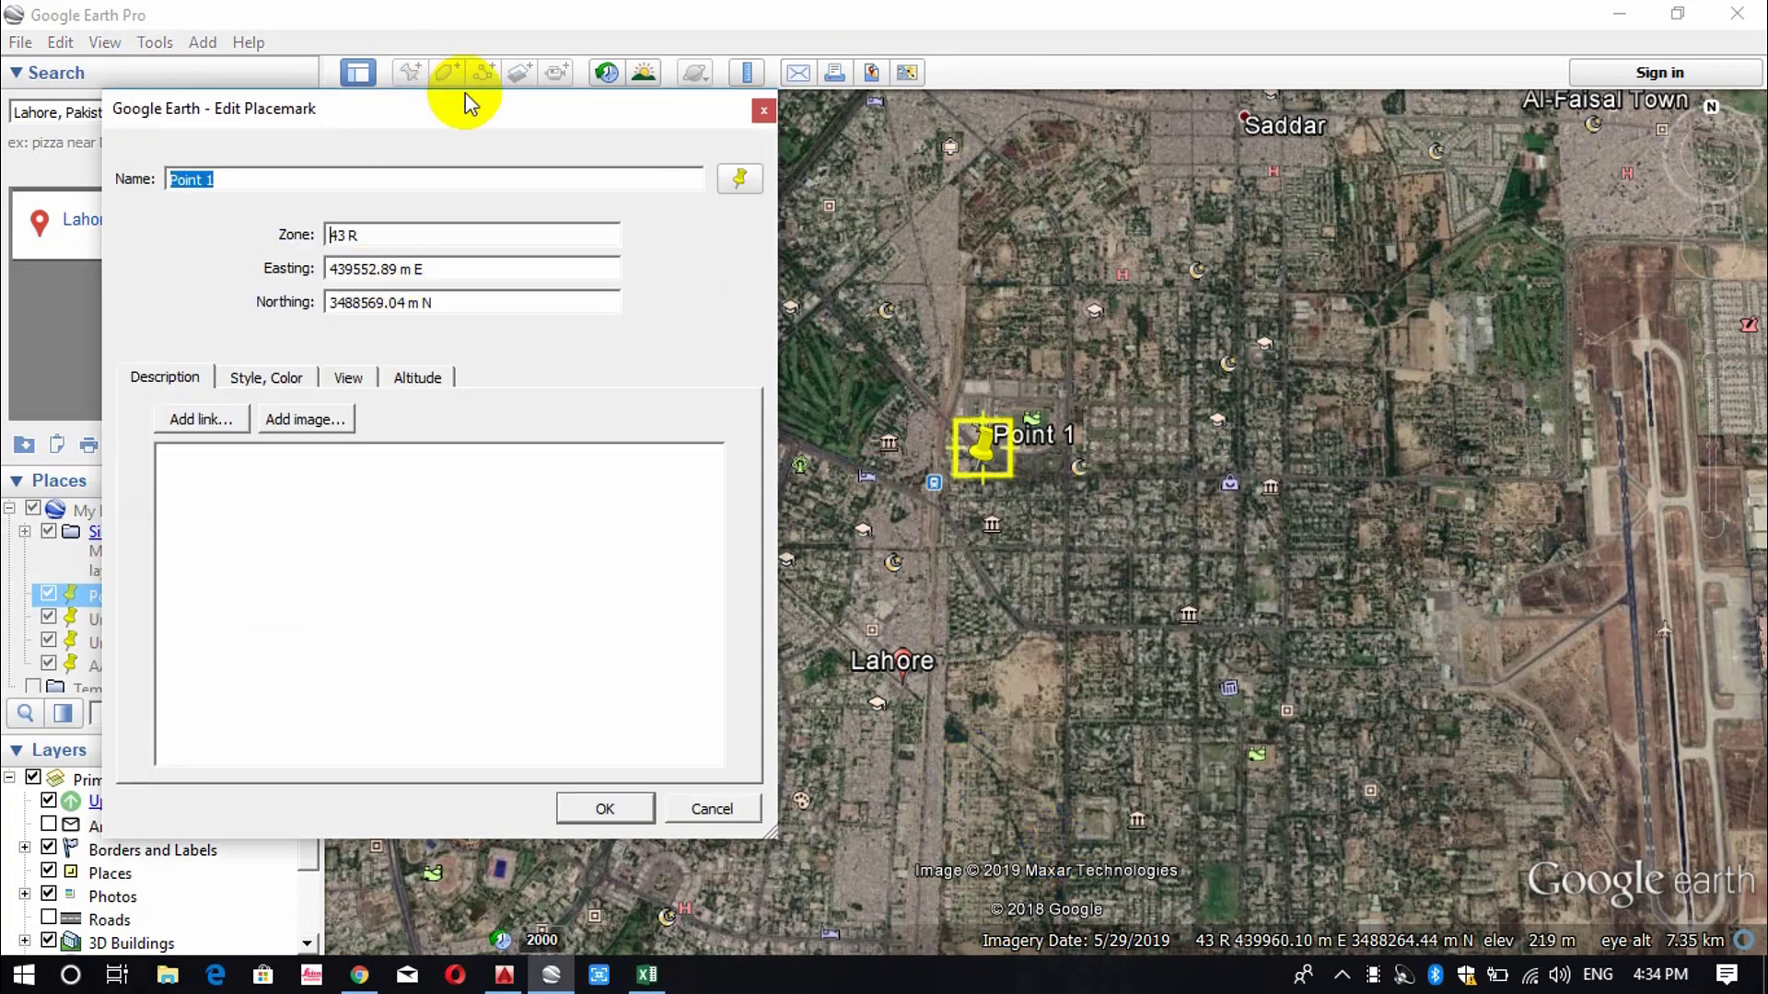
{"action": "left_click", "coordinate": [647, 975]}
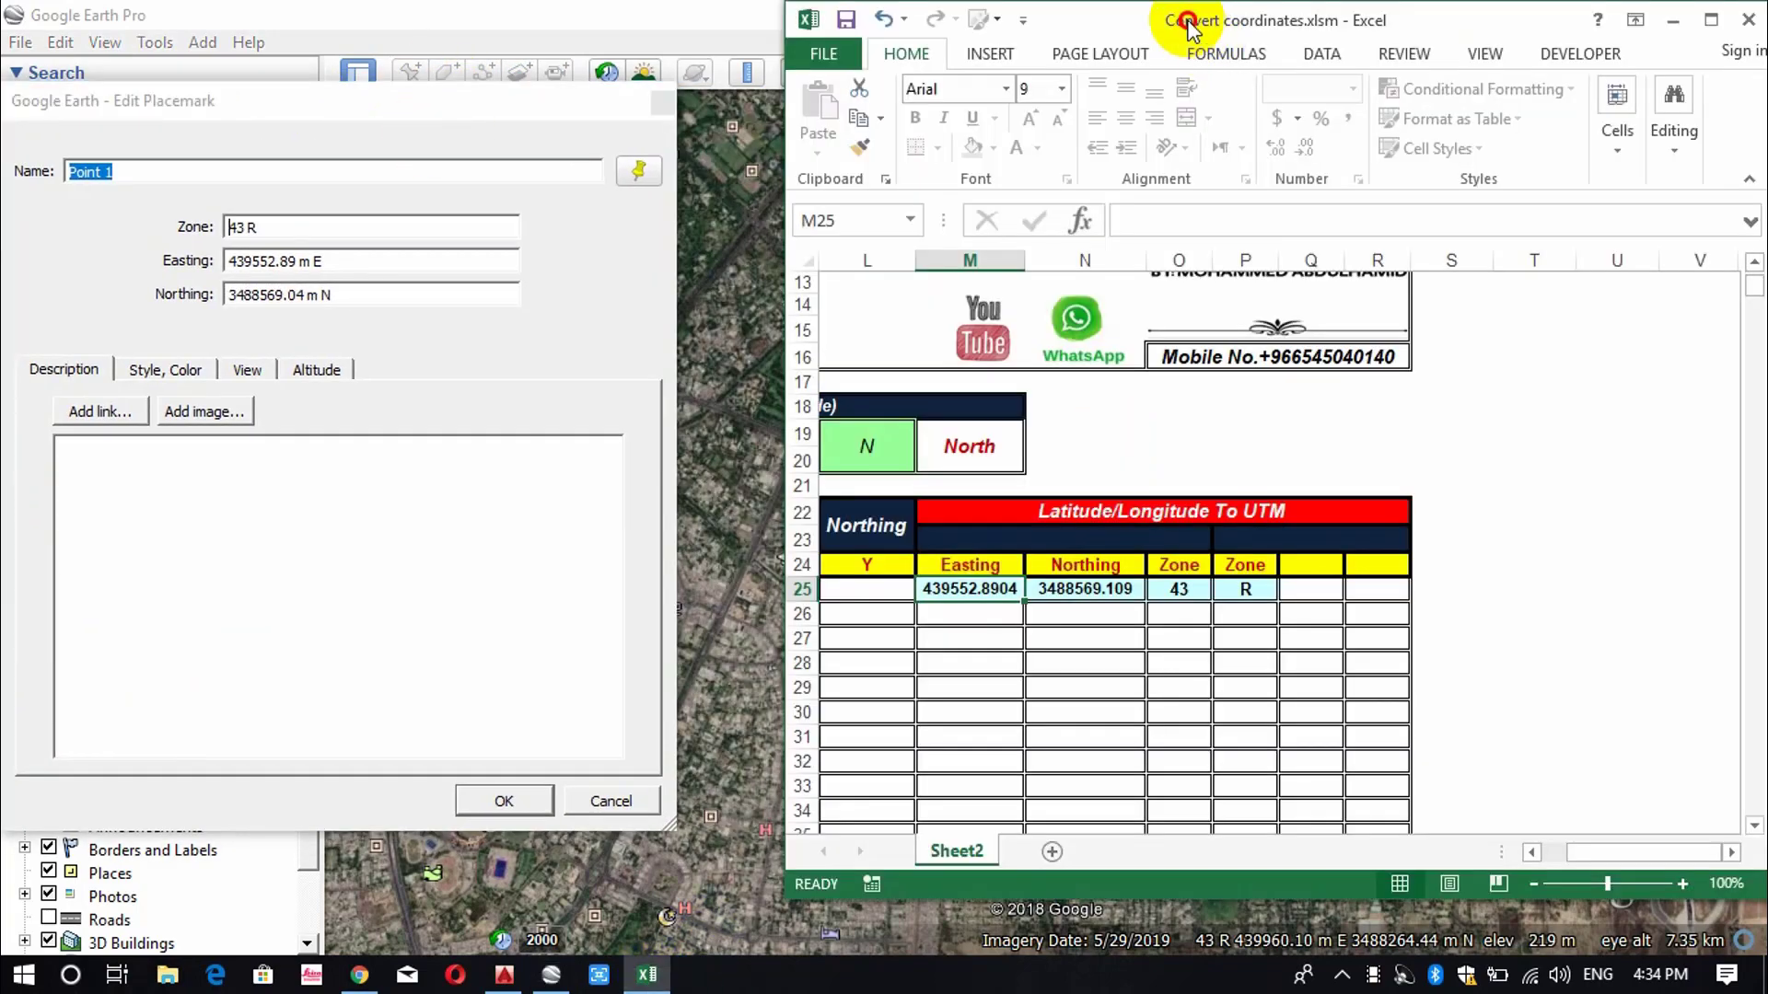
{"action": "left_click_drag", "start_coordinate": [1191, 28], "coordinate": [1131, 37]}
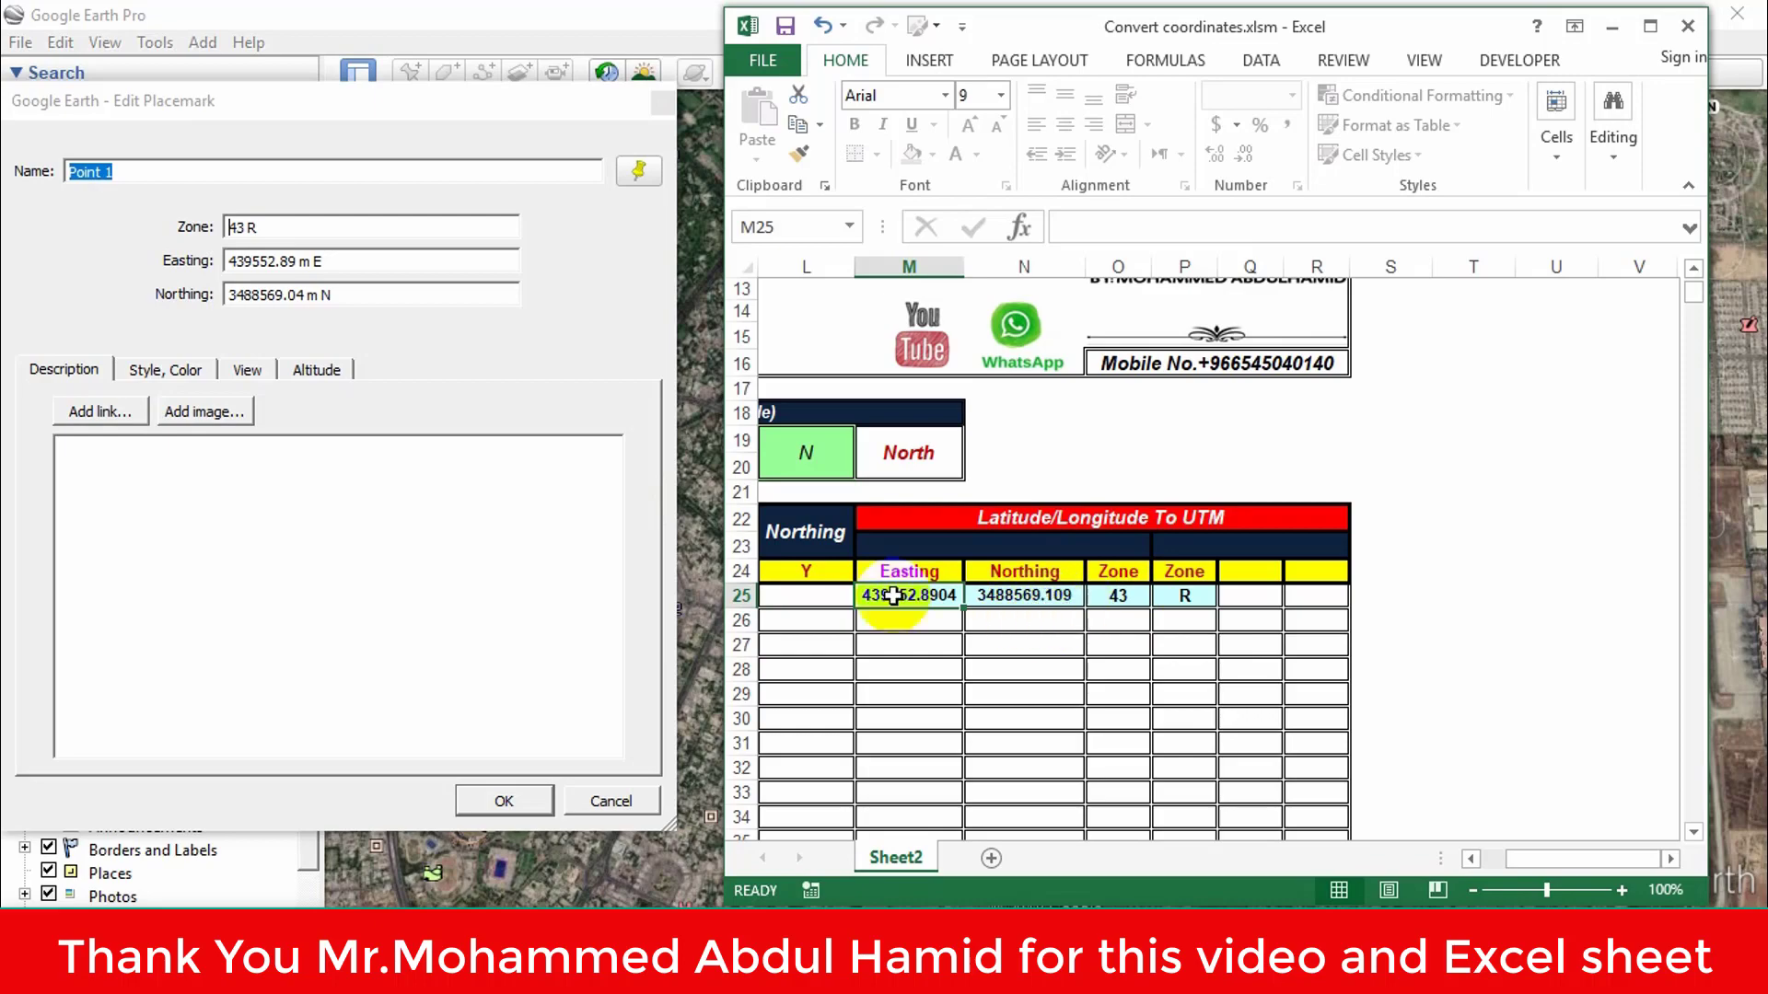
{"action": "left_click", "coordinate": [336, 232]}
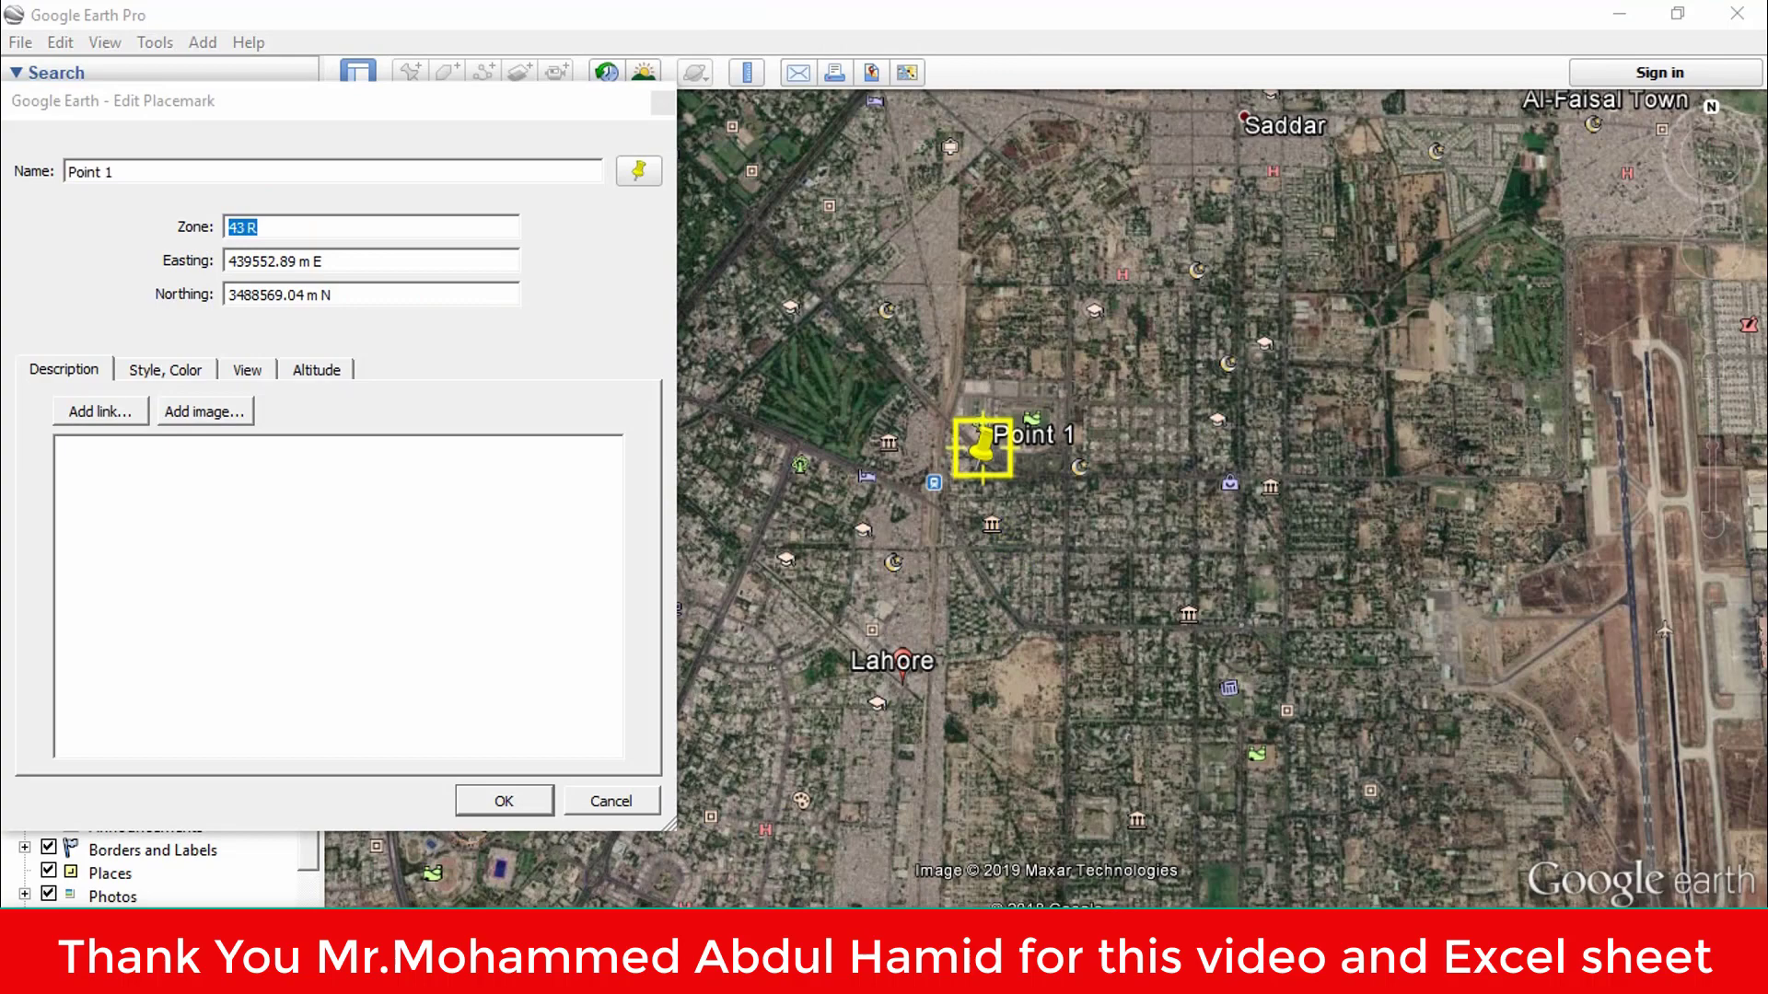
{"action": "key", "text": "alt+Tab"}
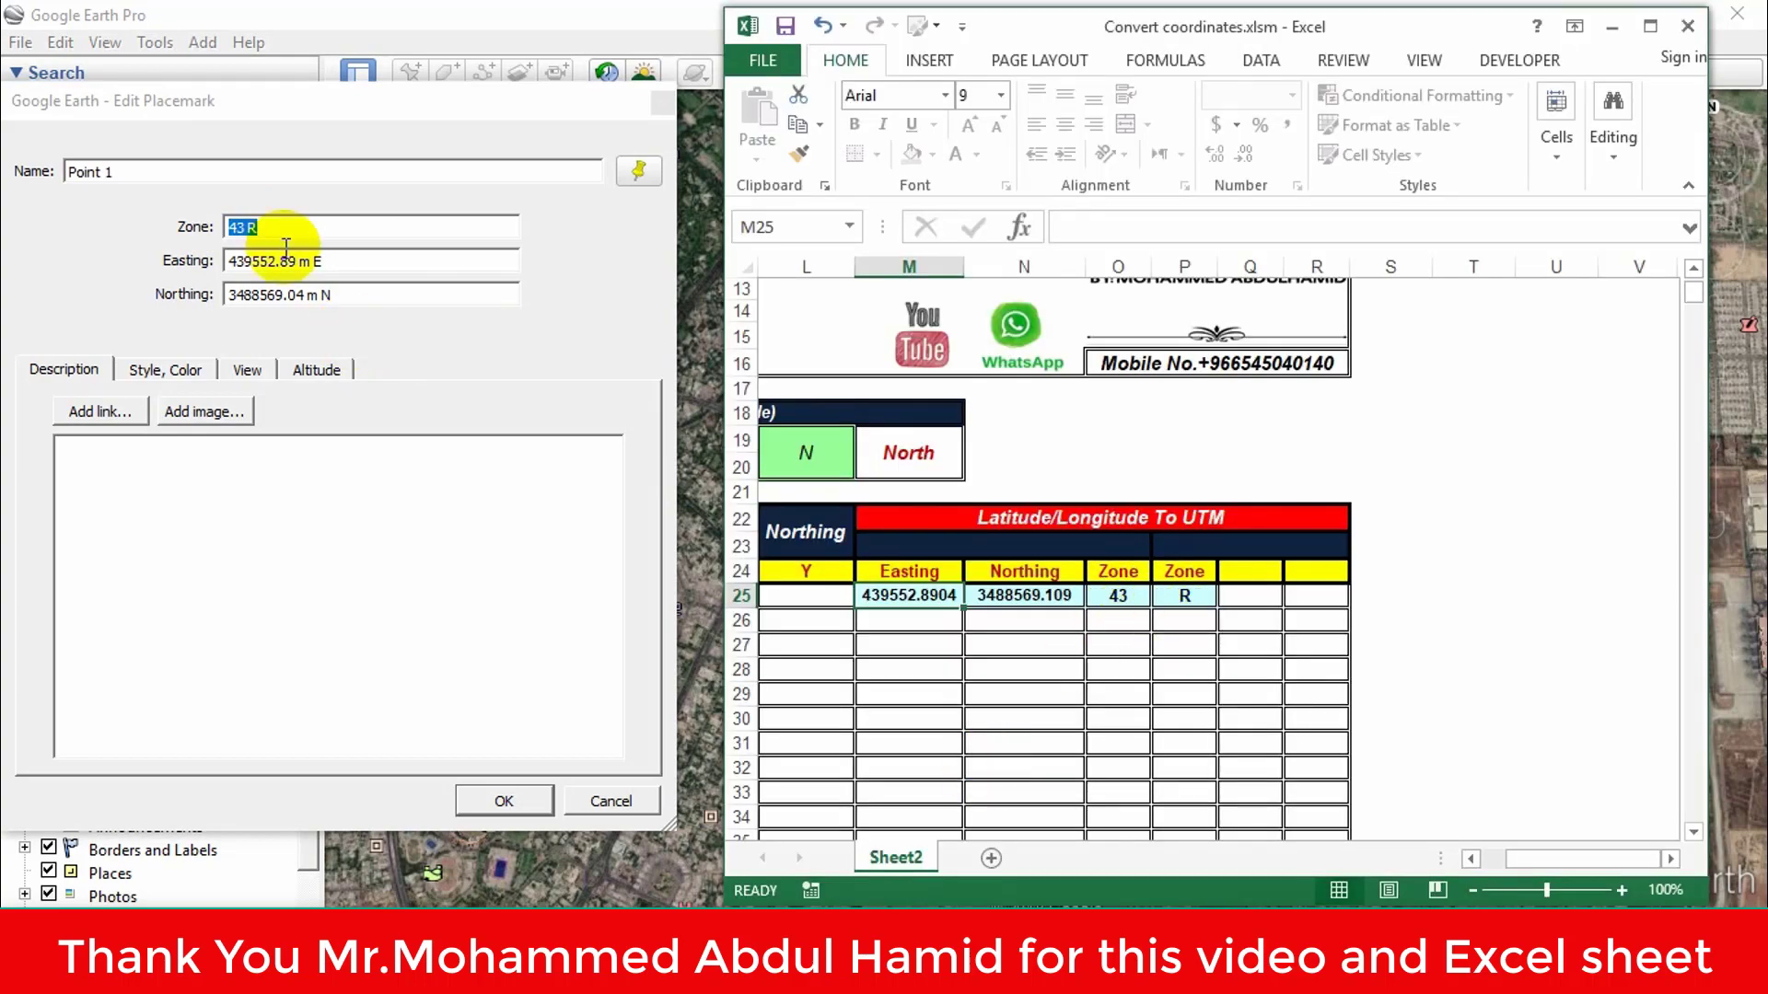
{"action": "left_click", "coordinate": [507, 799]}
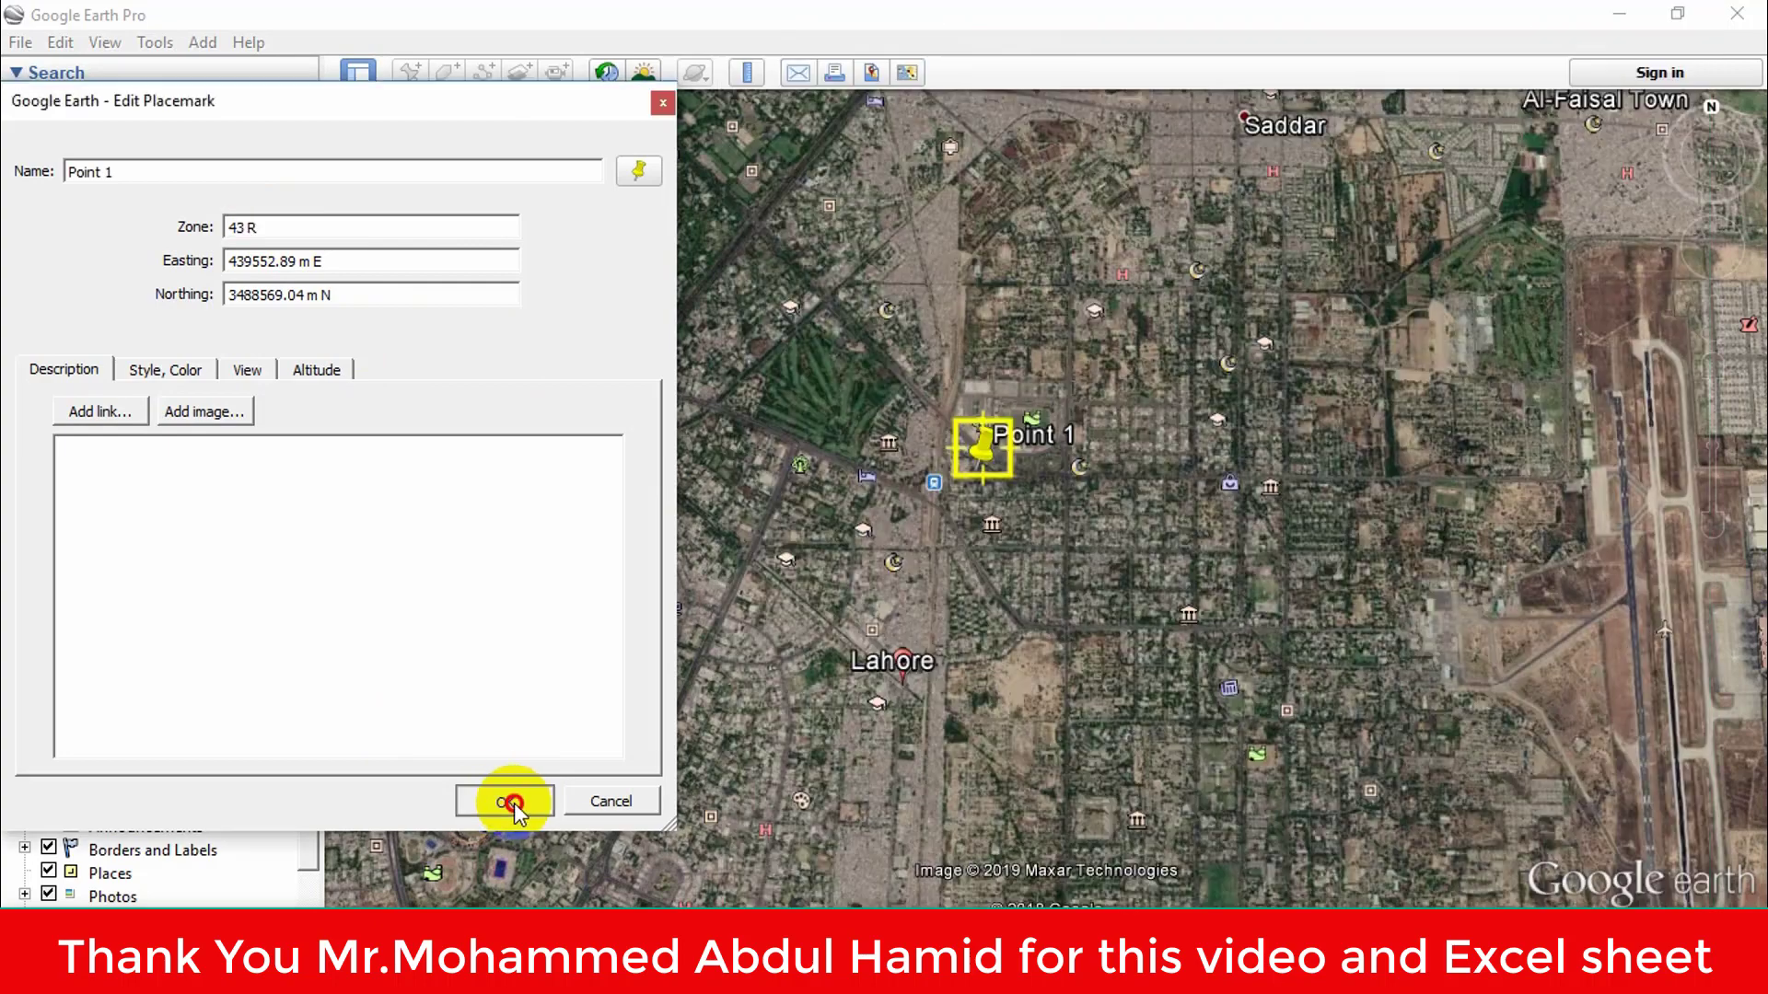
{"action": "key", "text": "alt+Tab"}
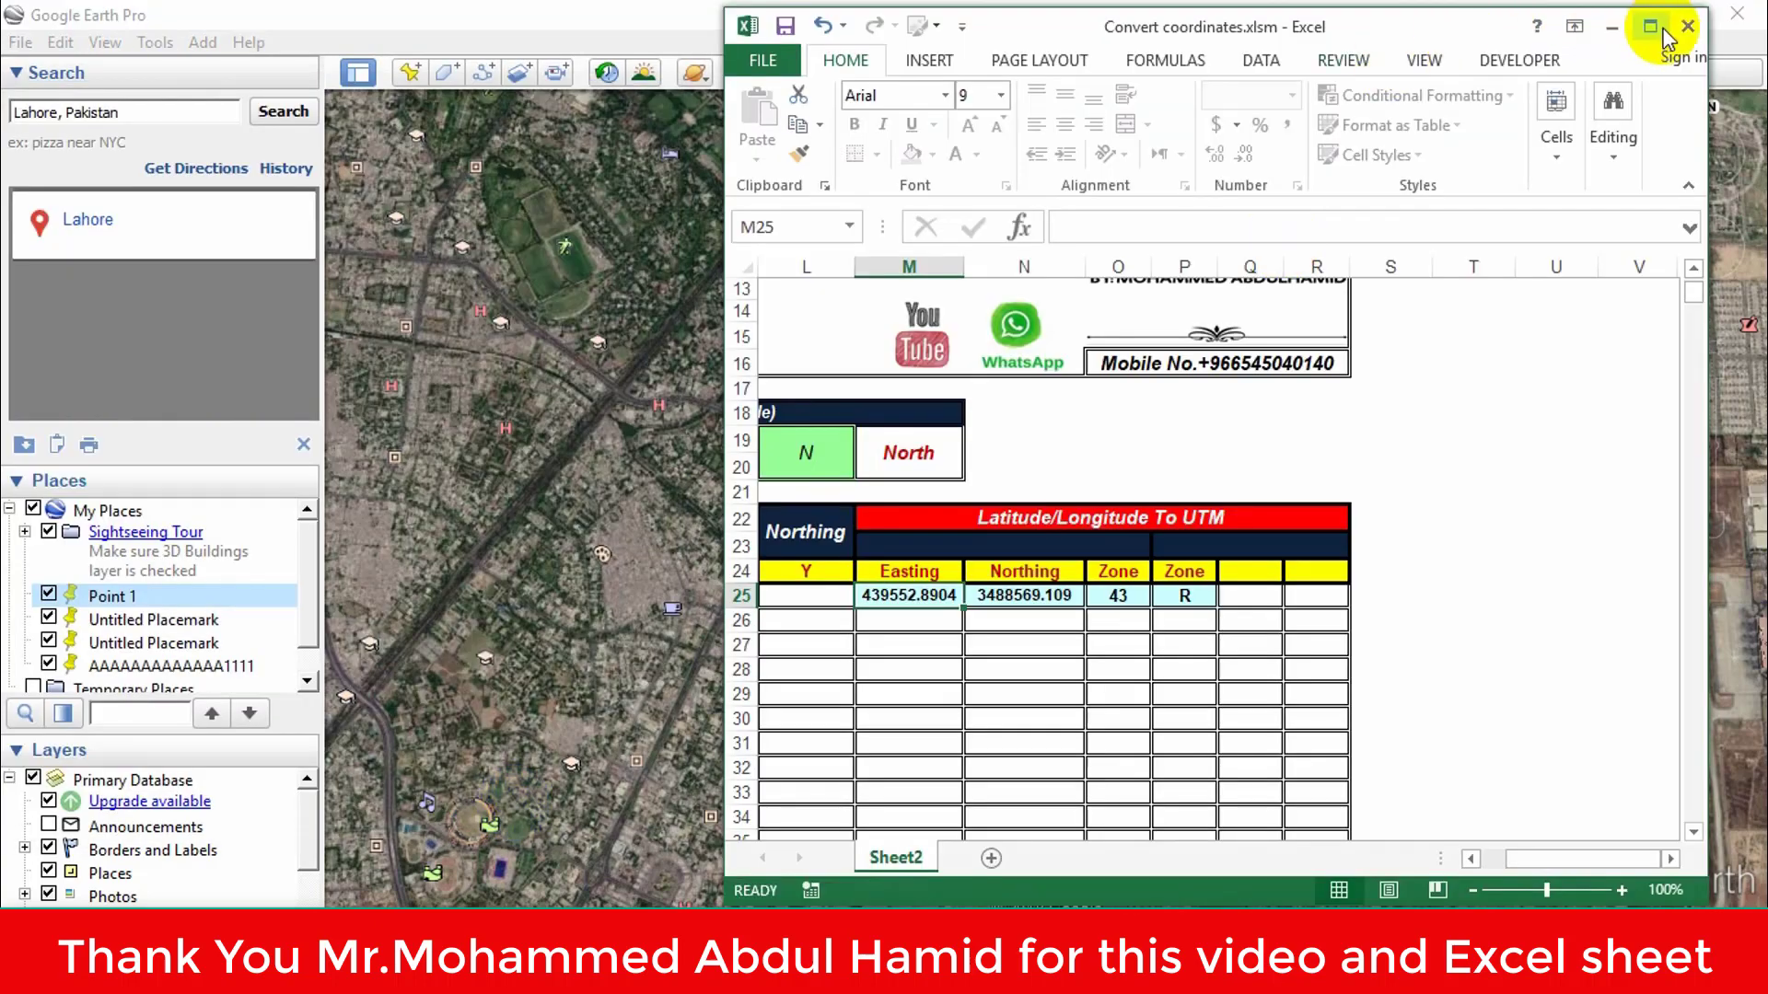
Maximize Excel and rerun Latitude/Longitude To UTM from the M22 list.
{"action": "left_click", "coordinate": [1657, 30]}
{"action": "left_click_drag", "start_coordinate": [1578, 901], "coordinate": [1457, 902]}
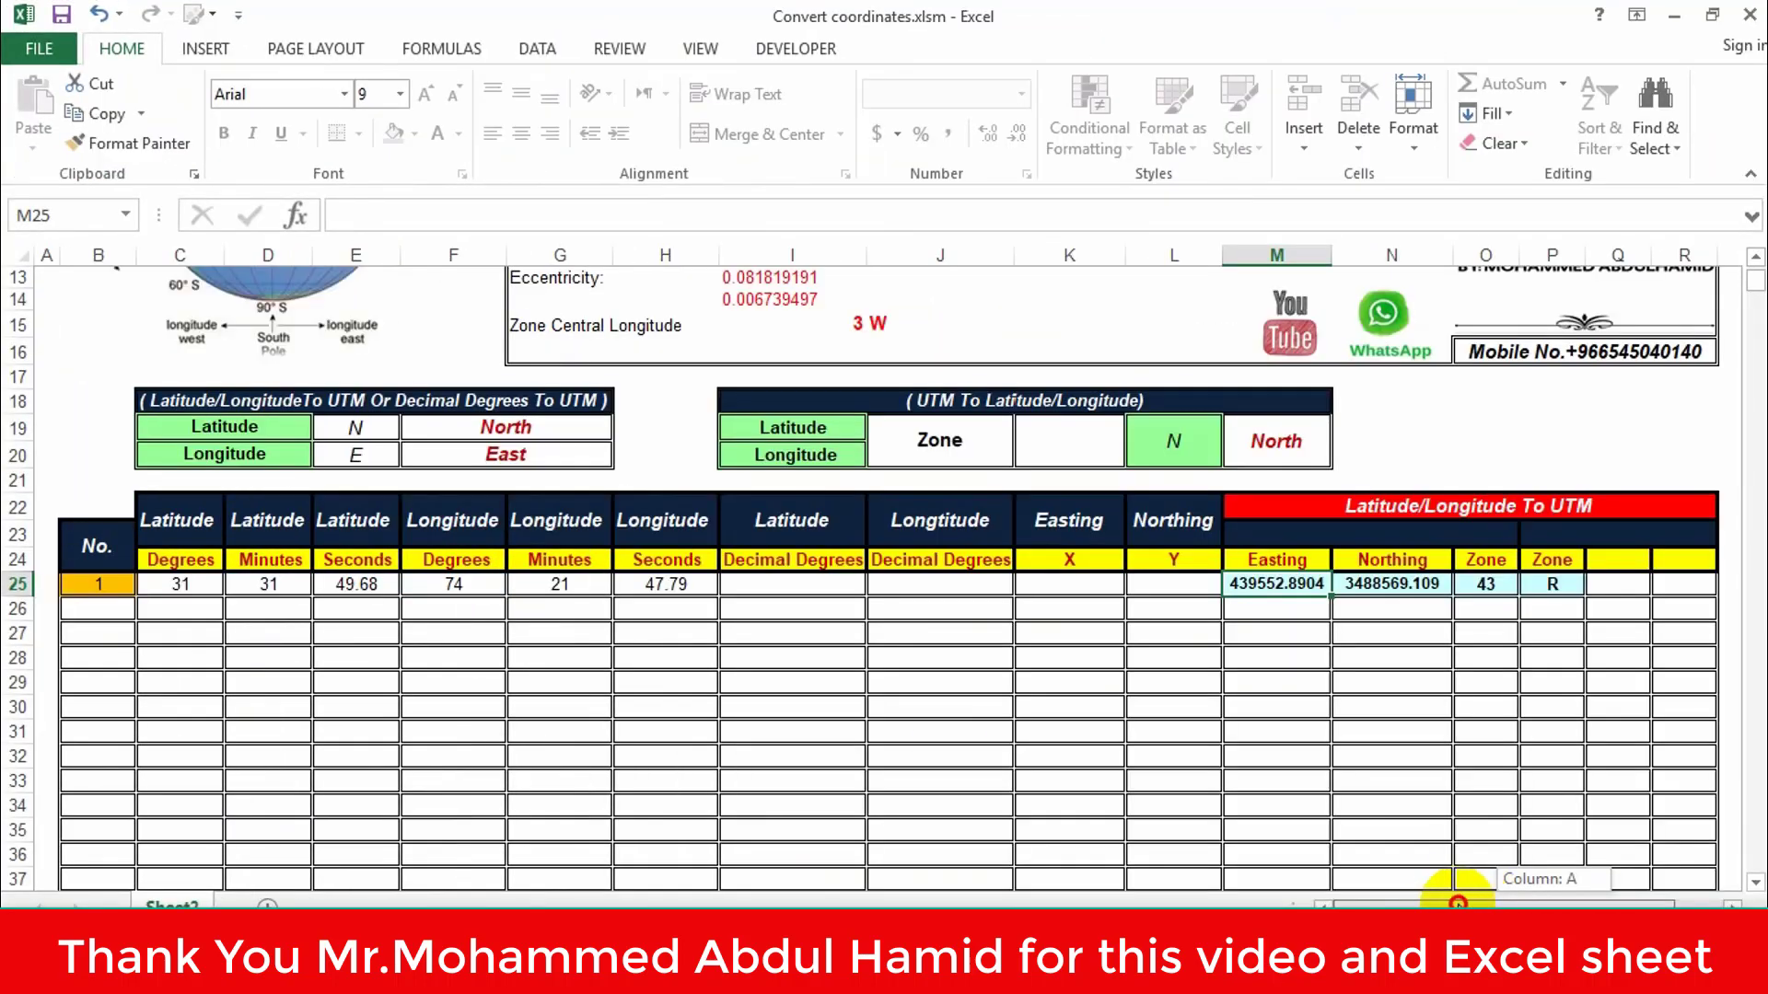
{"action": "left_click", "coordinate": [1341, 506]}
{"action": "key", "text": "alt+Down"}
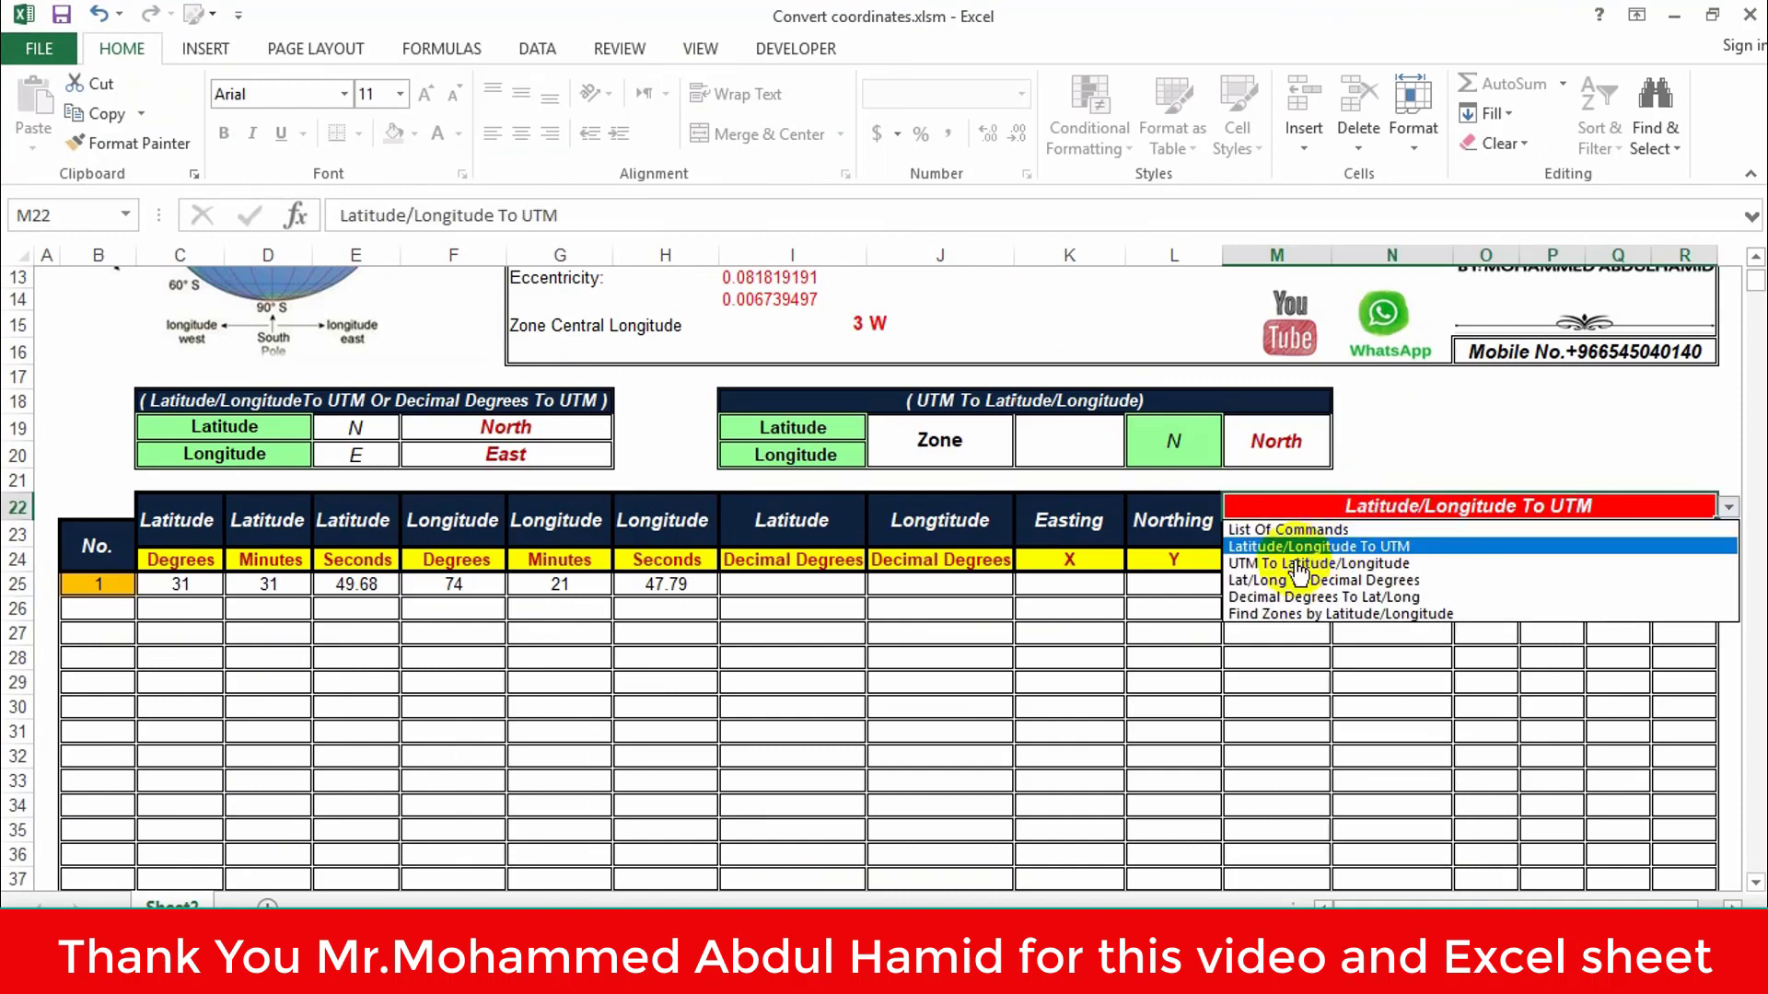
{"action": "left_click", "coordinate": [1350, 577]}
Copy Easting and Northing from M25:N25 into the X and Y cells K25:L25.
{"action": "left_click_drag", "start_coordinate": [1307, 584], "coordinate": [1391, 584]}
{"action": "right_click", "coordinate": [1440, 580]}
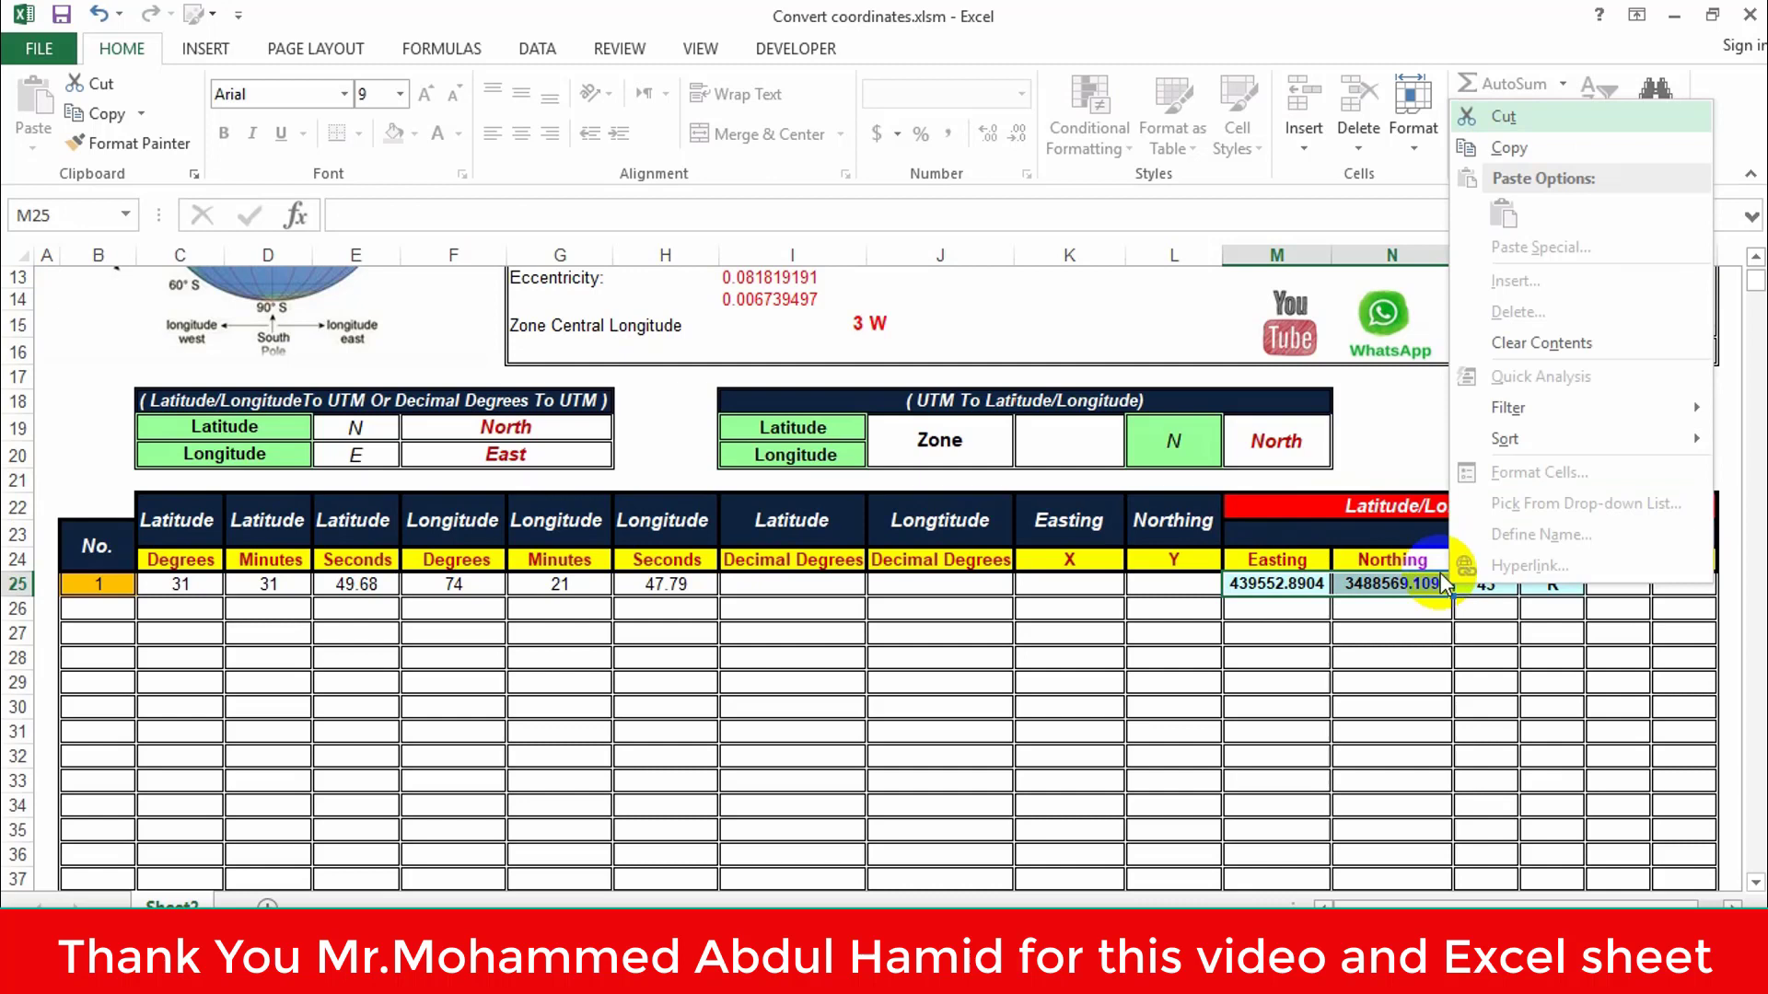
{"action": "left_click", "coordinate": [1523, 147]}
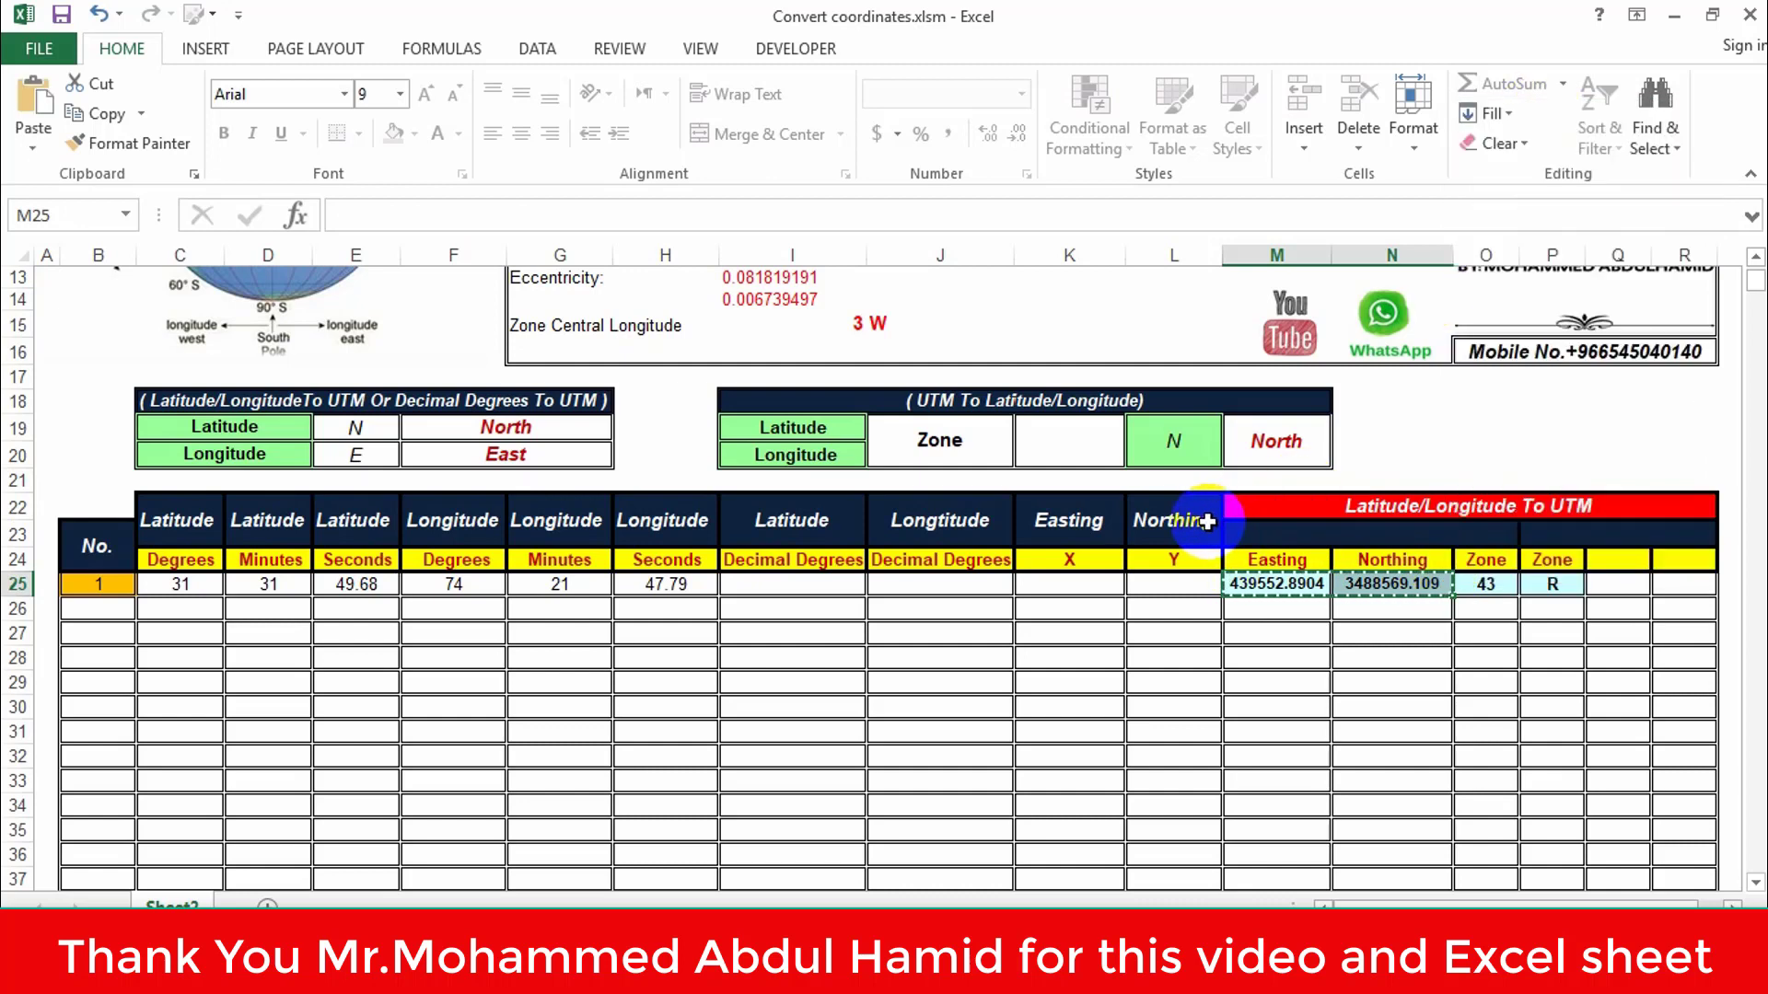
{"action": "right_click", "coordinate": [1084, 582]}
{"action": "left_click", "coordinate": [1171, 224]}
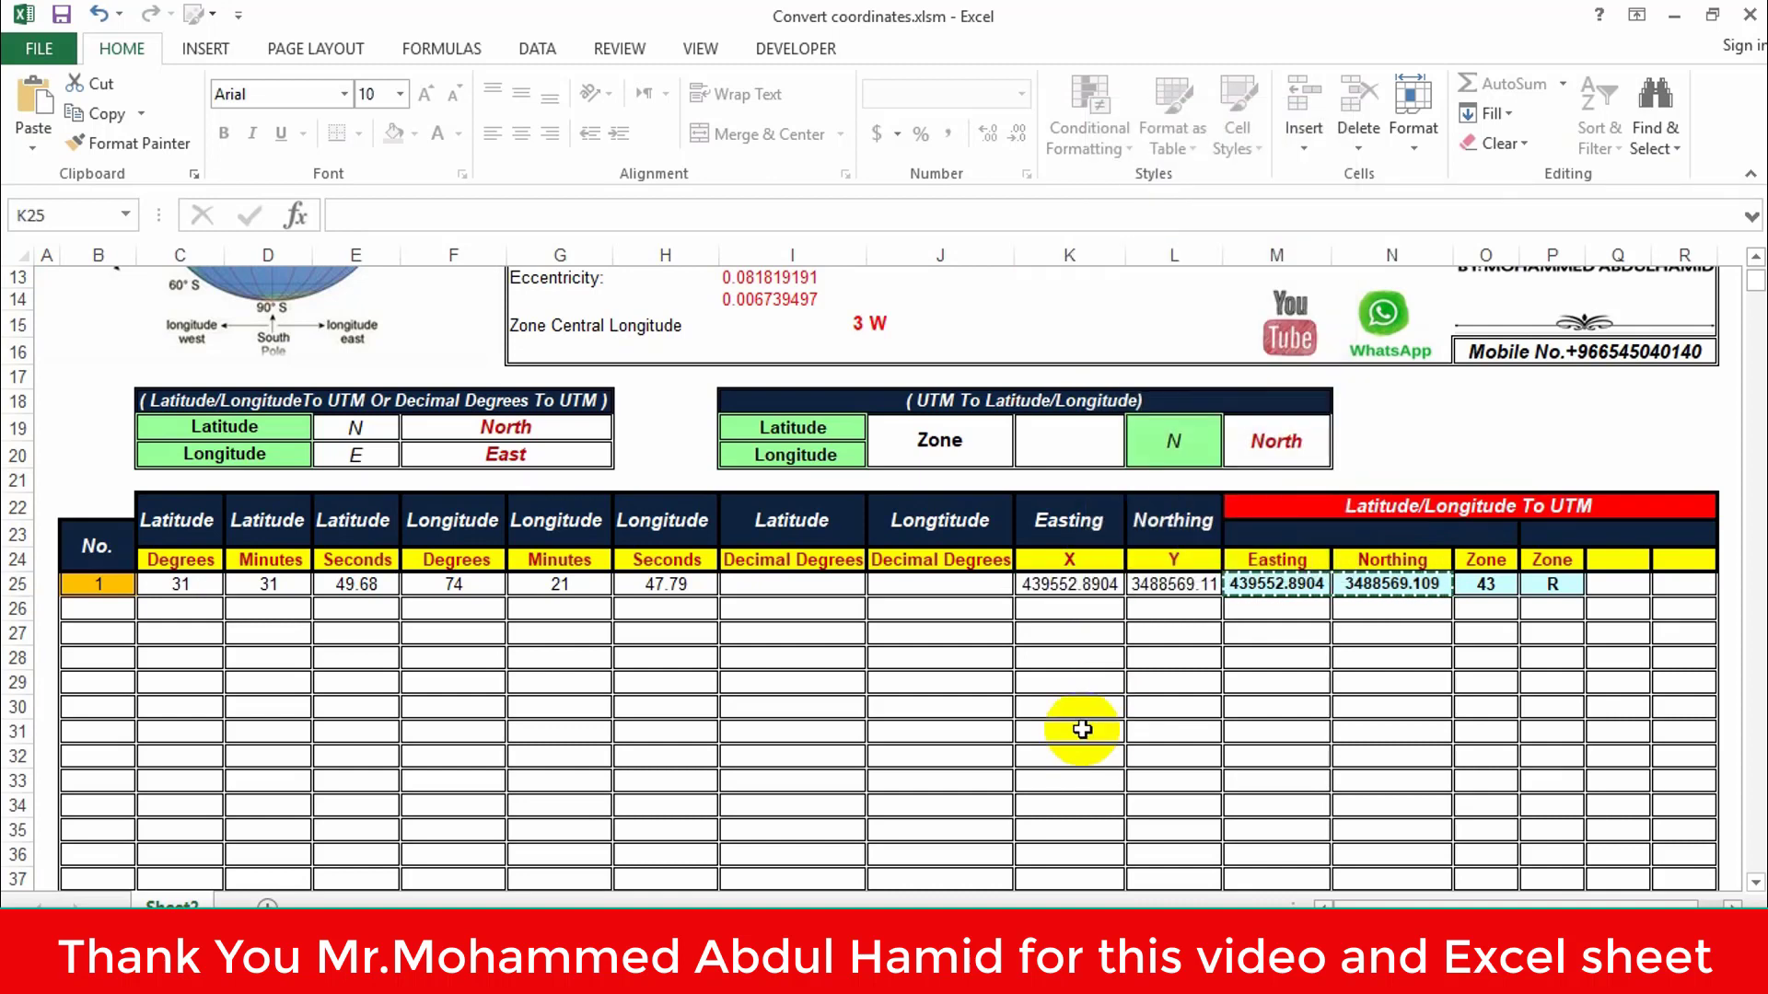
{"action": "left_click", "coordinate": [1105, 631]}
{"action": "key", "text": "Escape"}
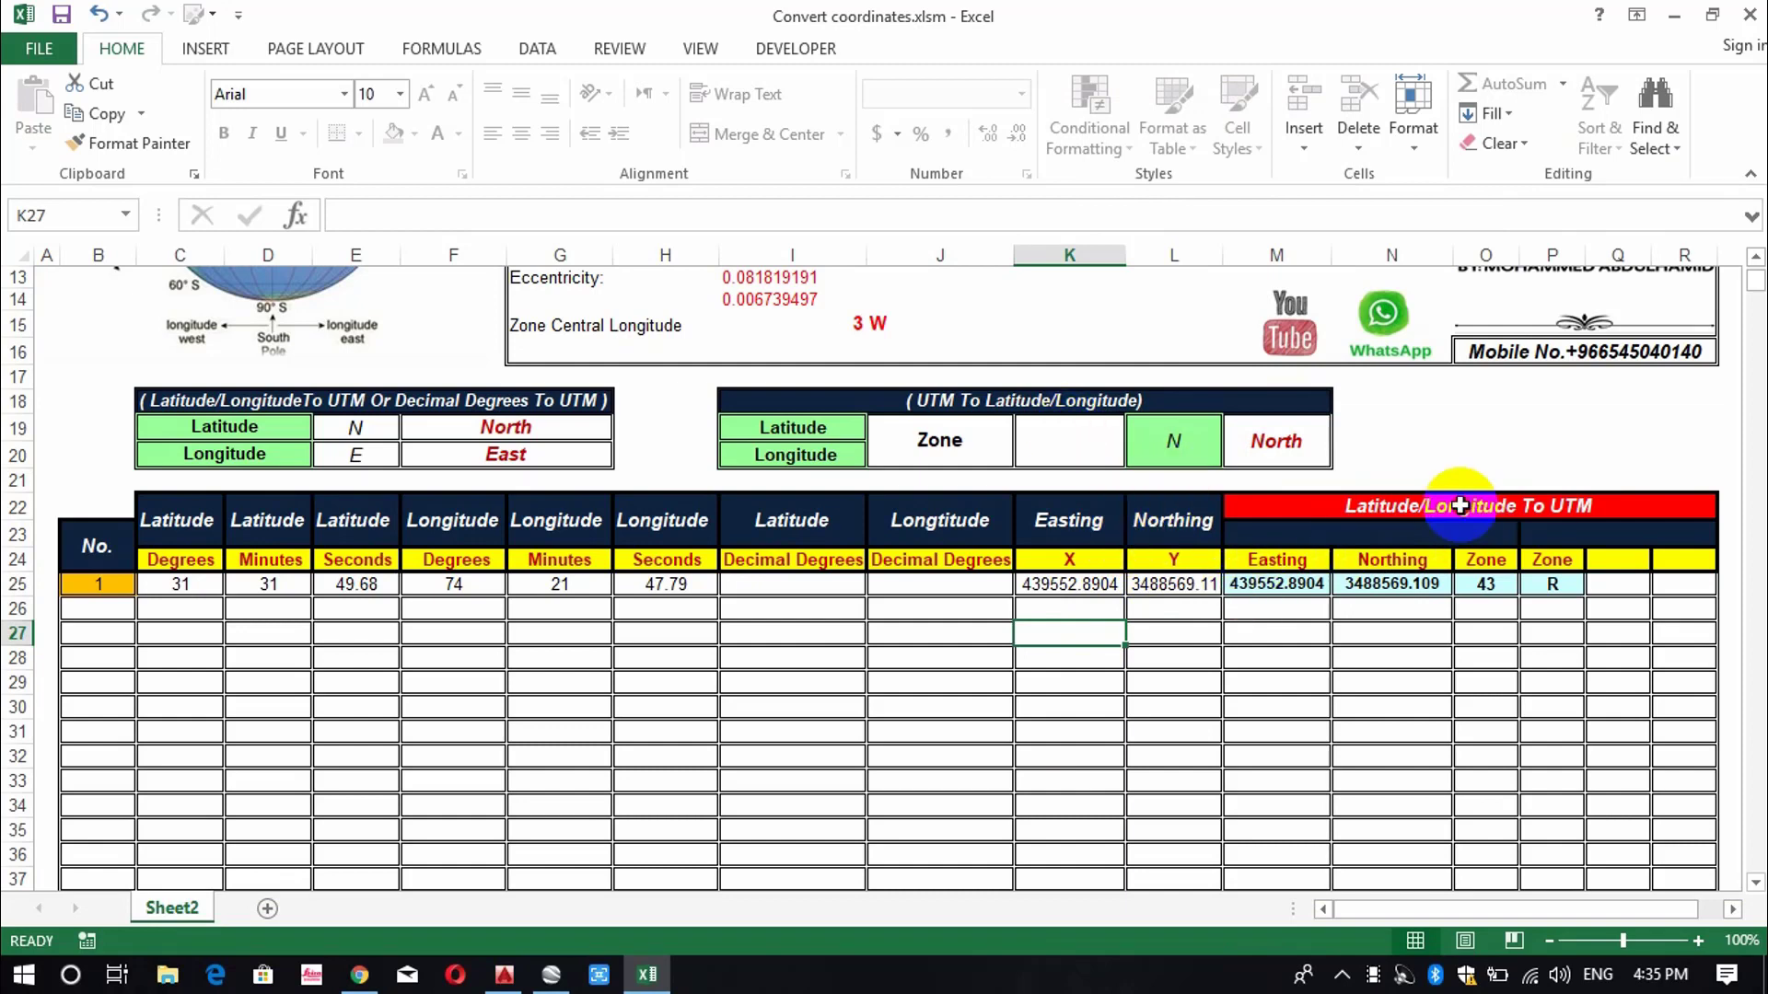
Run UTM To Latitude/Longitude, returning latitude 31 31 49.682 and longitude -183 38 12.210.
{"action": "left_click", "coordinate": [1459, 505]}
{"action": "key", "text": "alt+Down"}
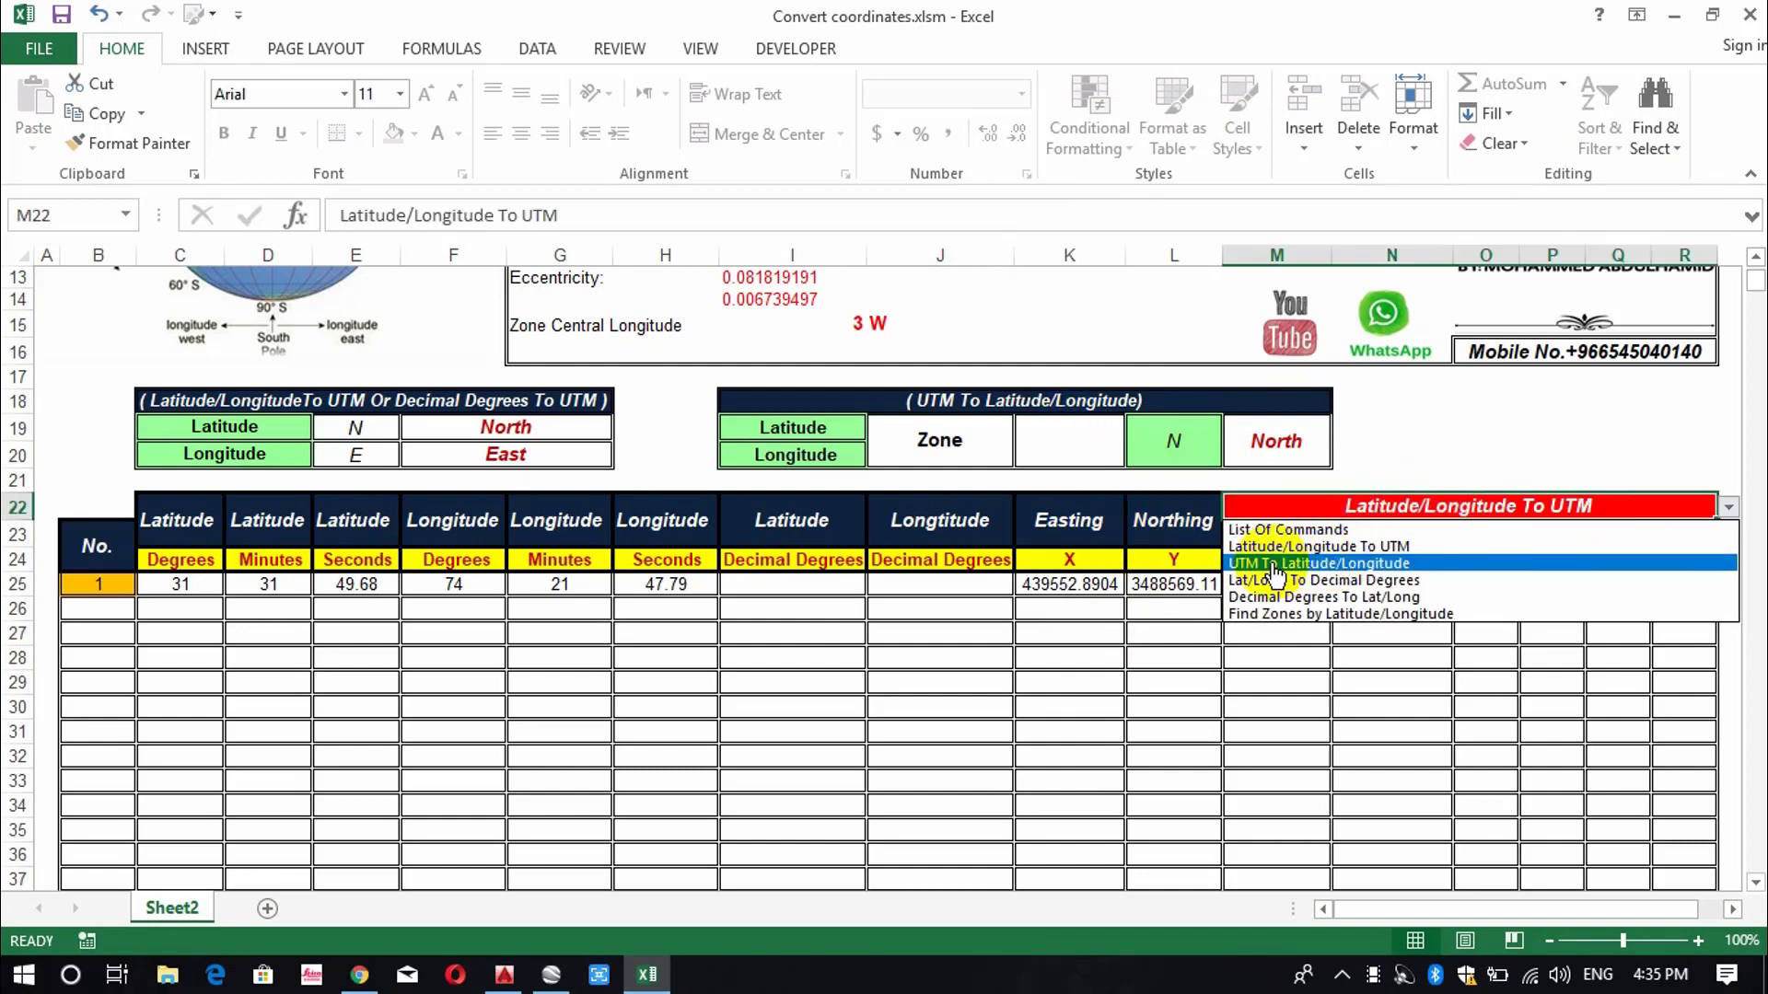
{"action": "left_click", "coordinate": [1376, 566]}
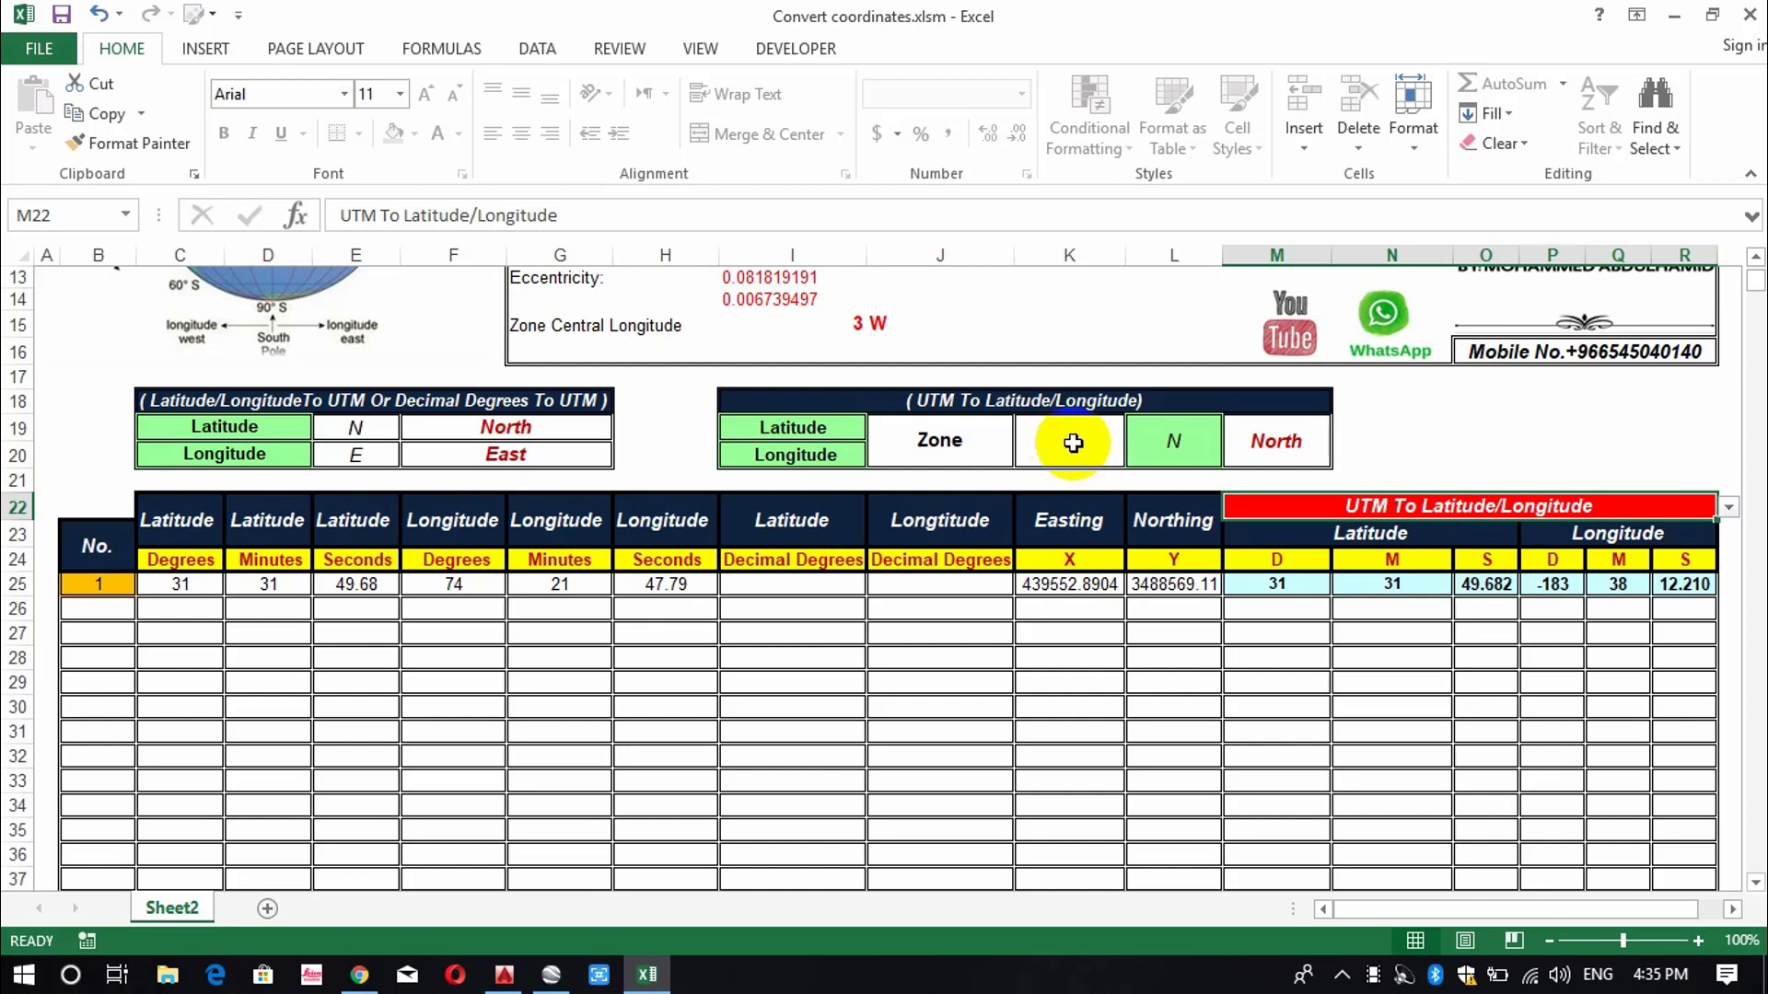
{"action": "left_click", "coordinate": [1064, 442]}
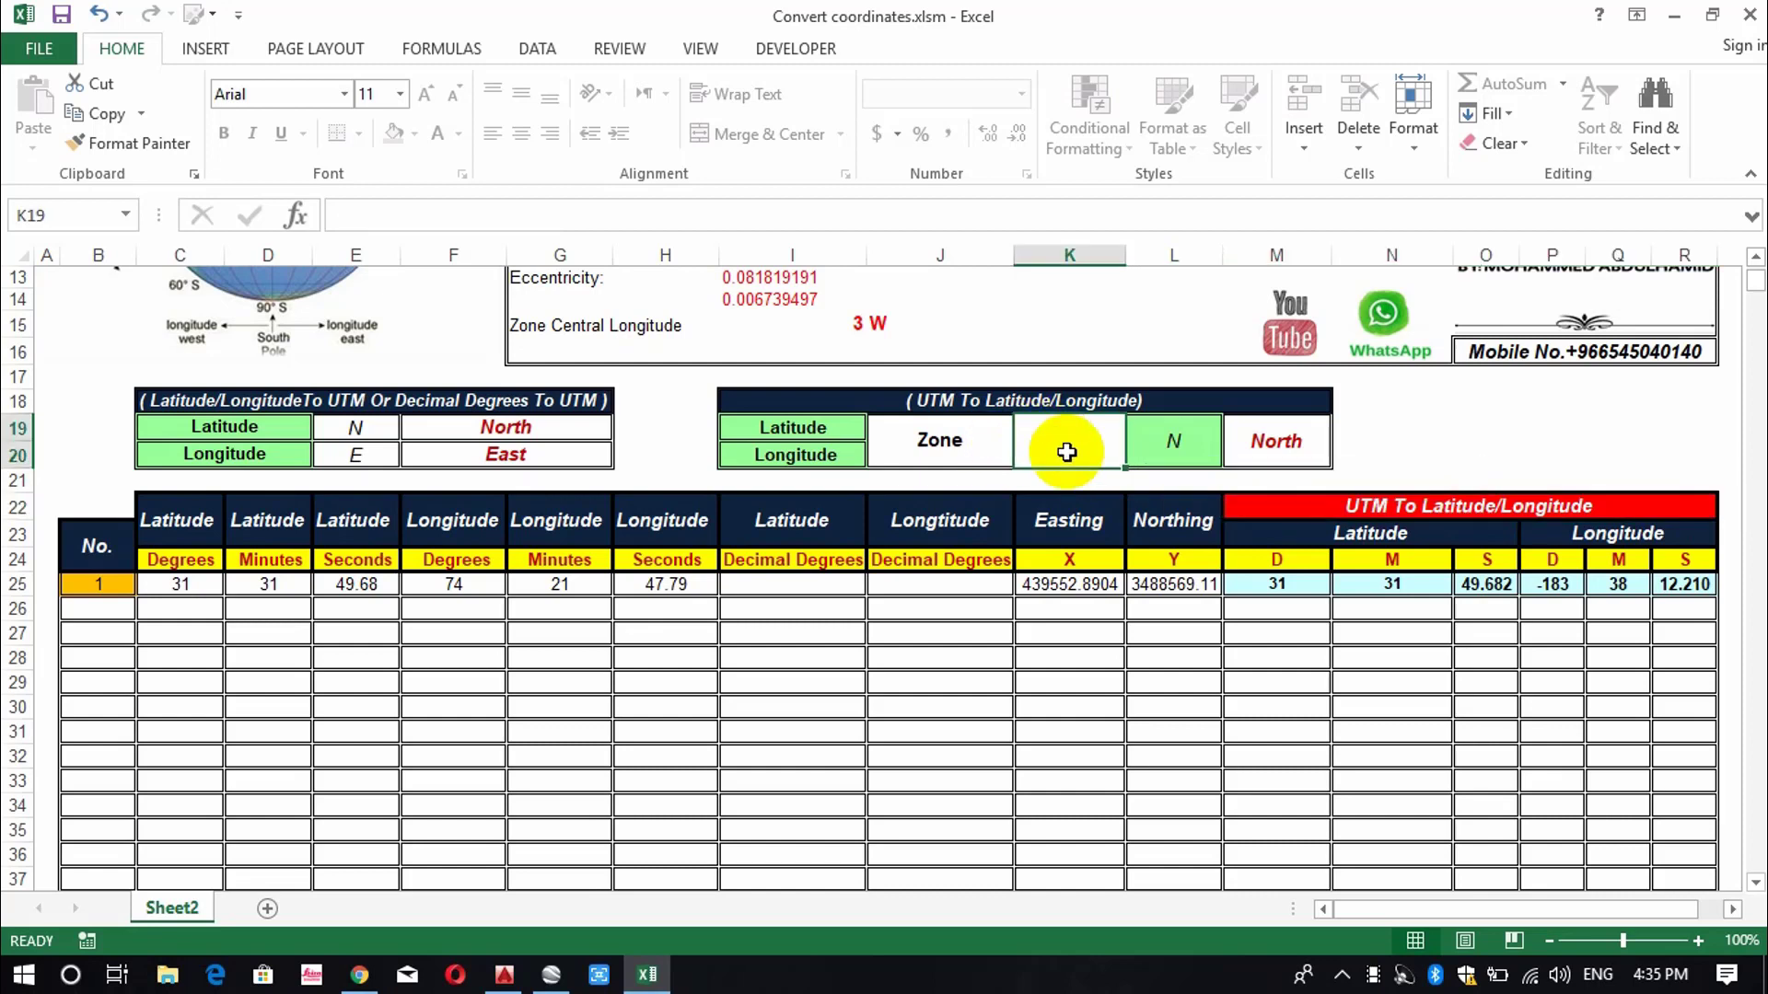
{"action": "left_click", "coordinate": [550, 974]}
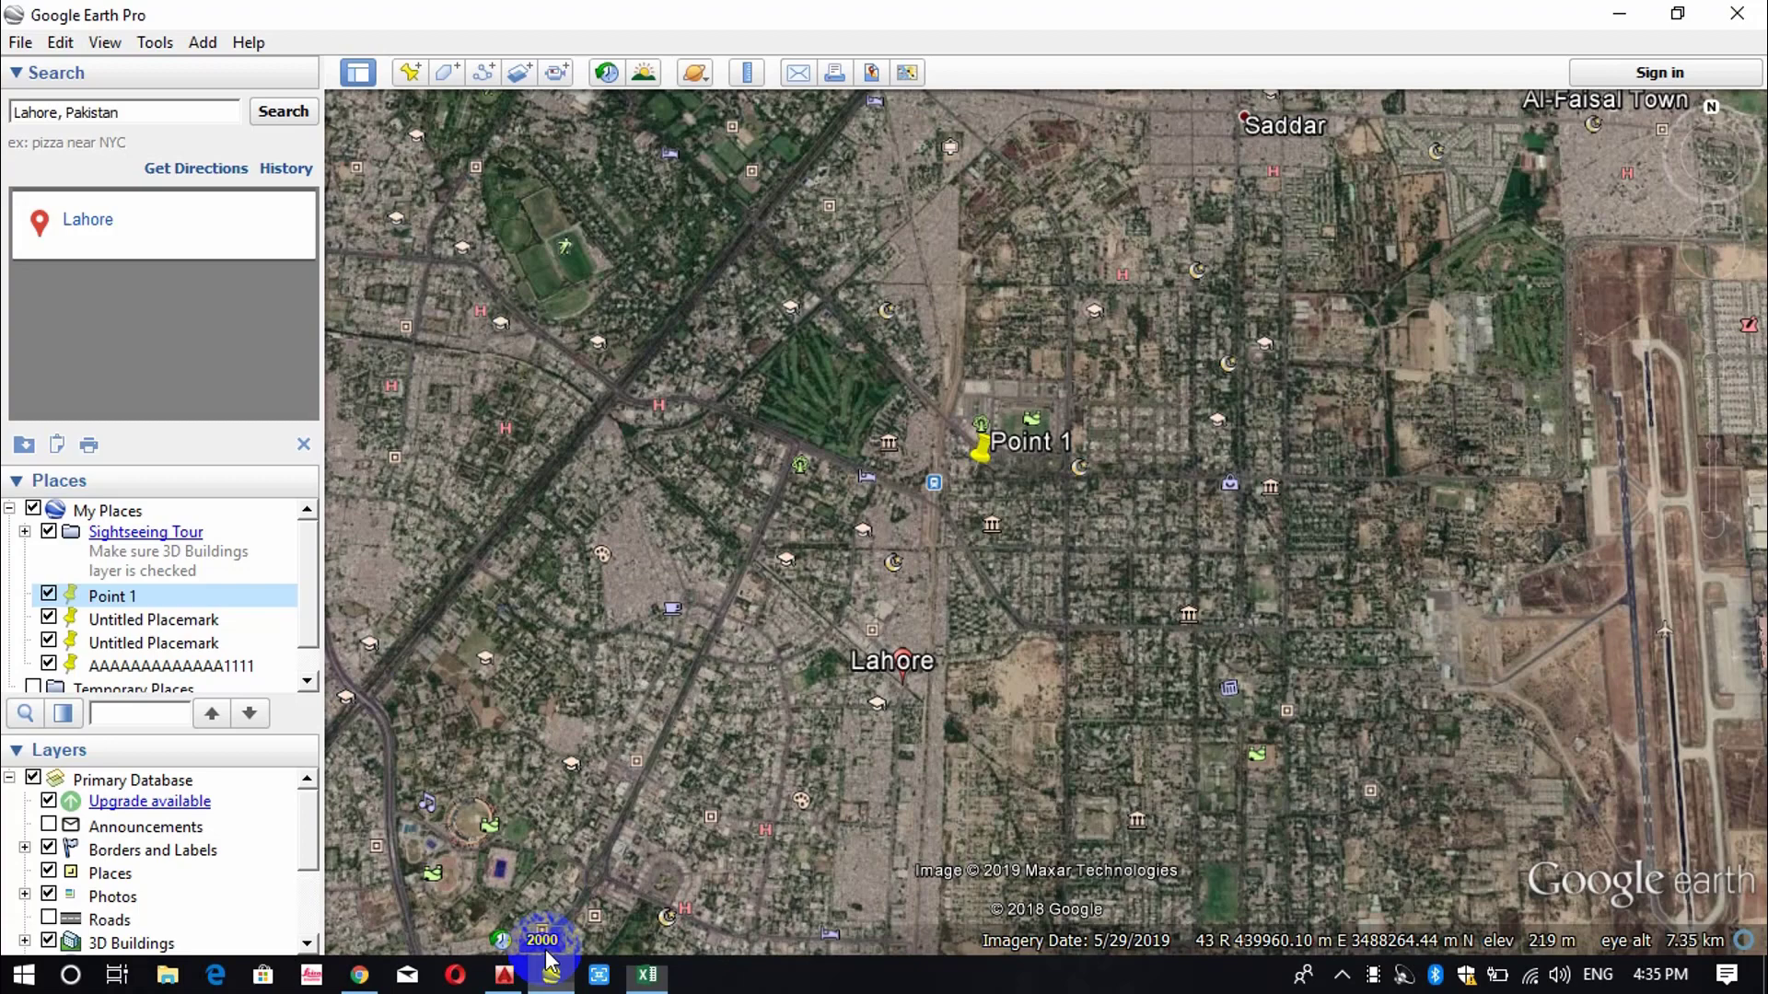
{"action": "right_click", "coordinate": [992, 458]}
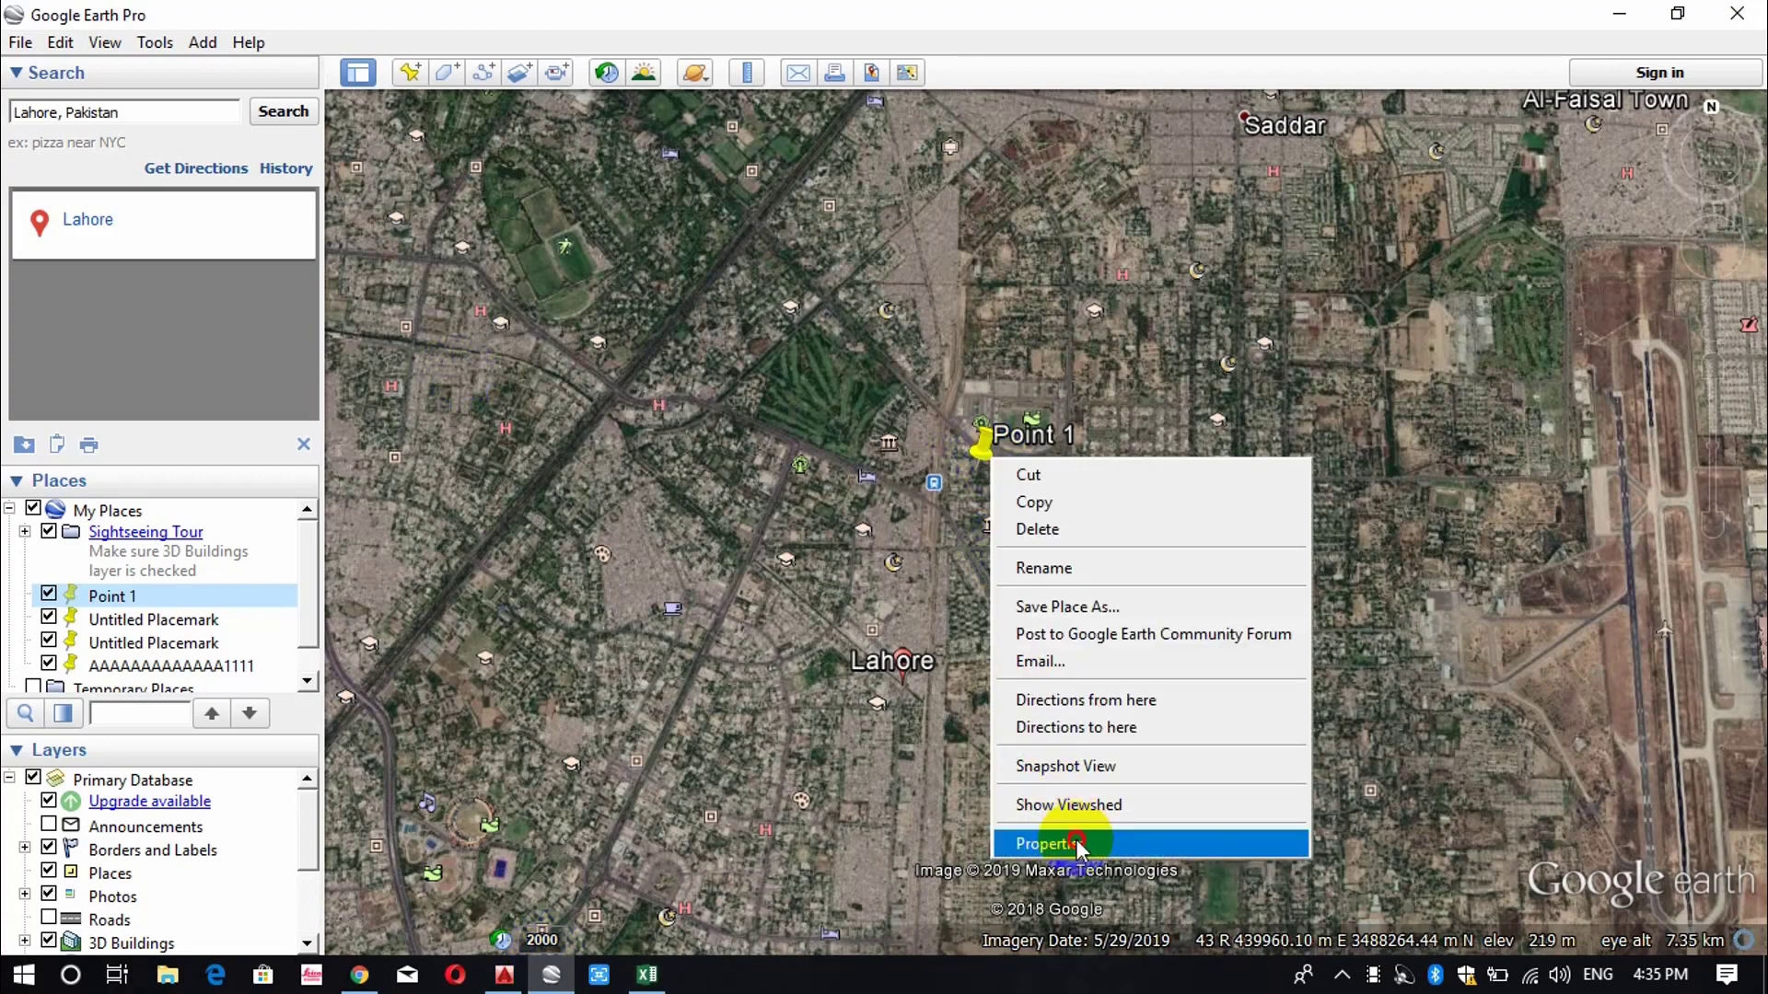
{"action": "left_click", "coordinate": [994, 840]}
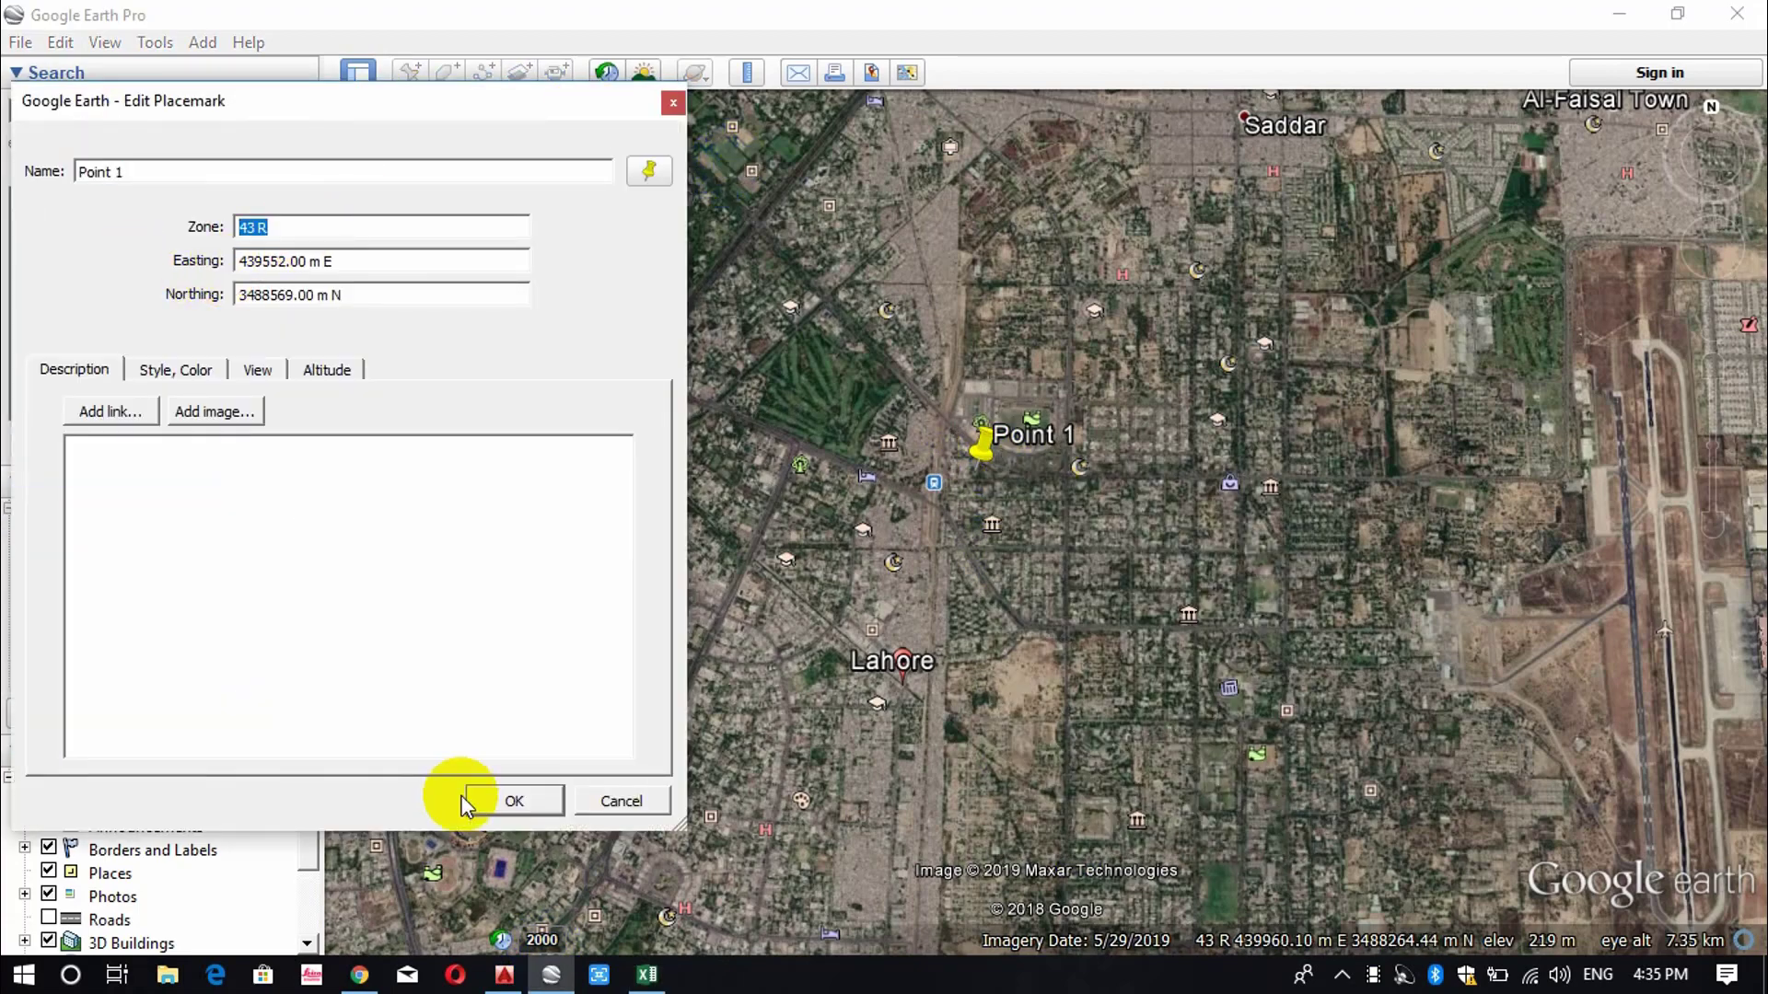
{"action": "left_click", "coordinate": [514, 800]}
{"action": "left_click", "coordinate": [648, 974]}
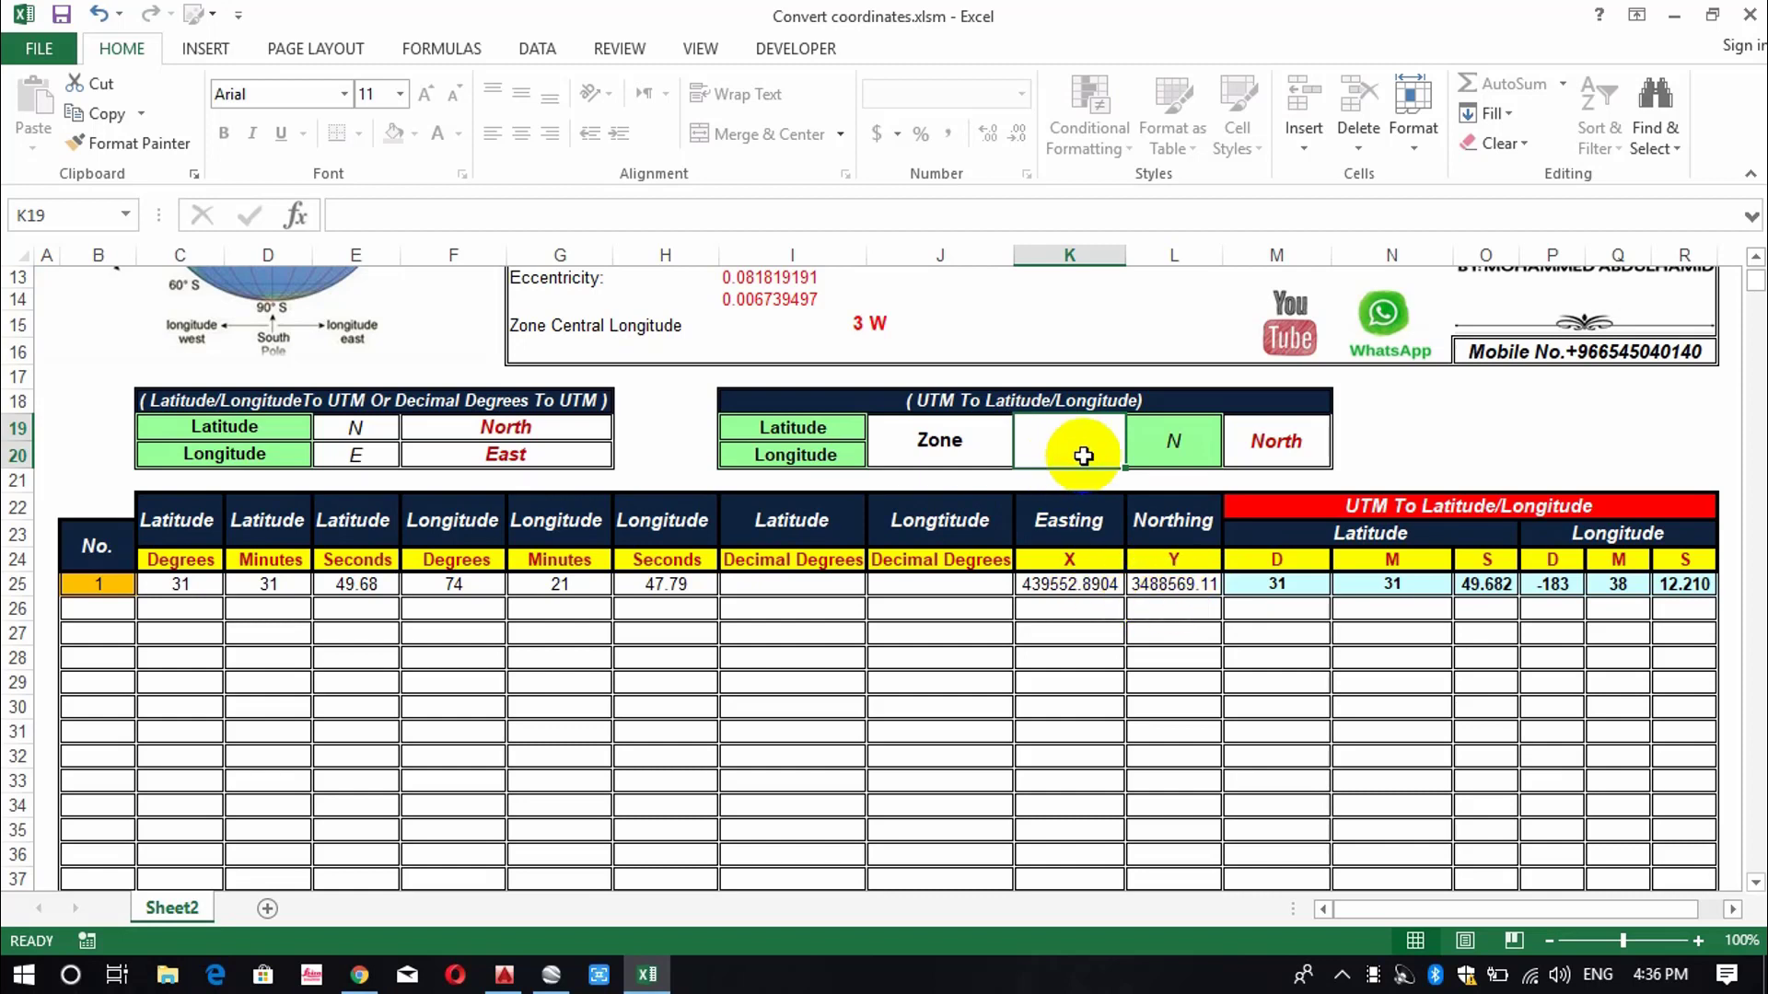
Enter zone 43 in K19, correcting Point 1's longitude to 74° 21' 47.790".
{"action": "type", "text": "43"}
{"action": "key", "text": "Return"}
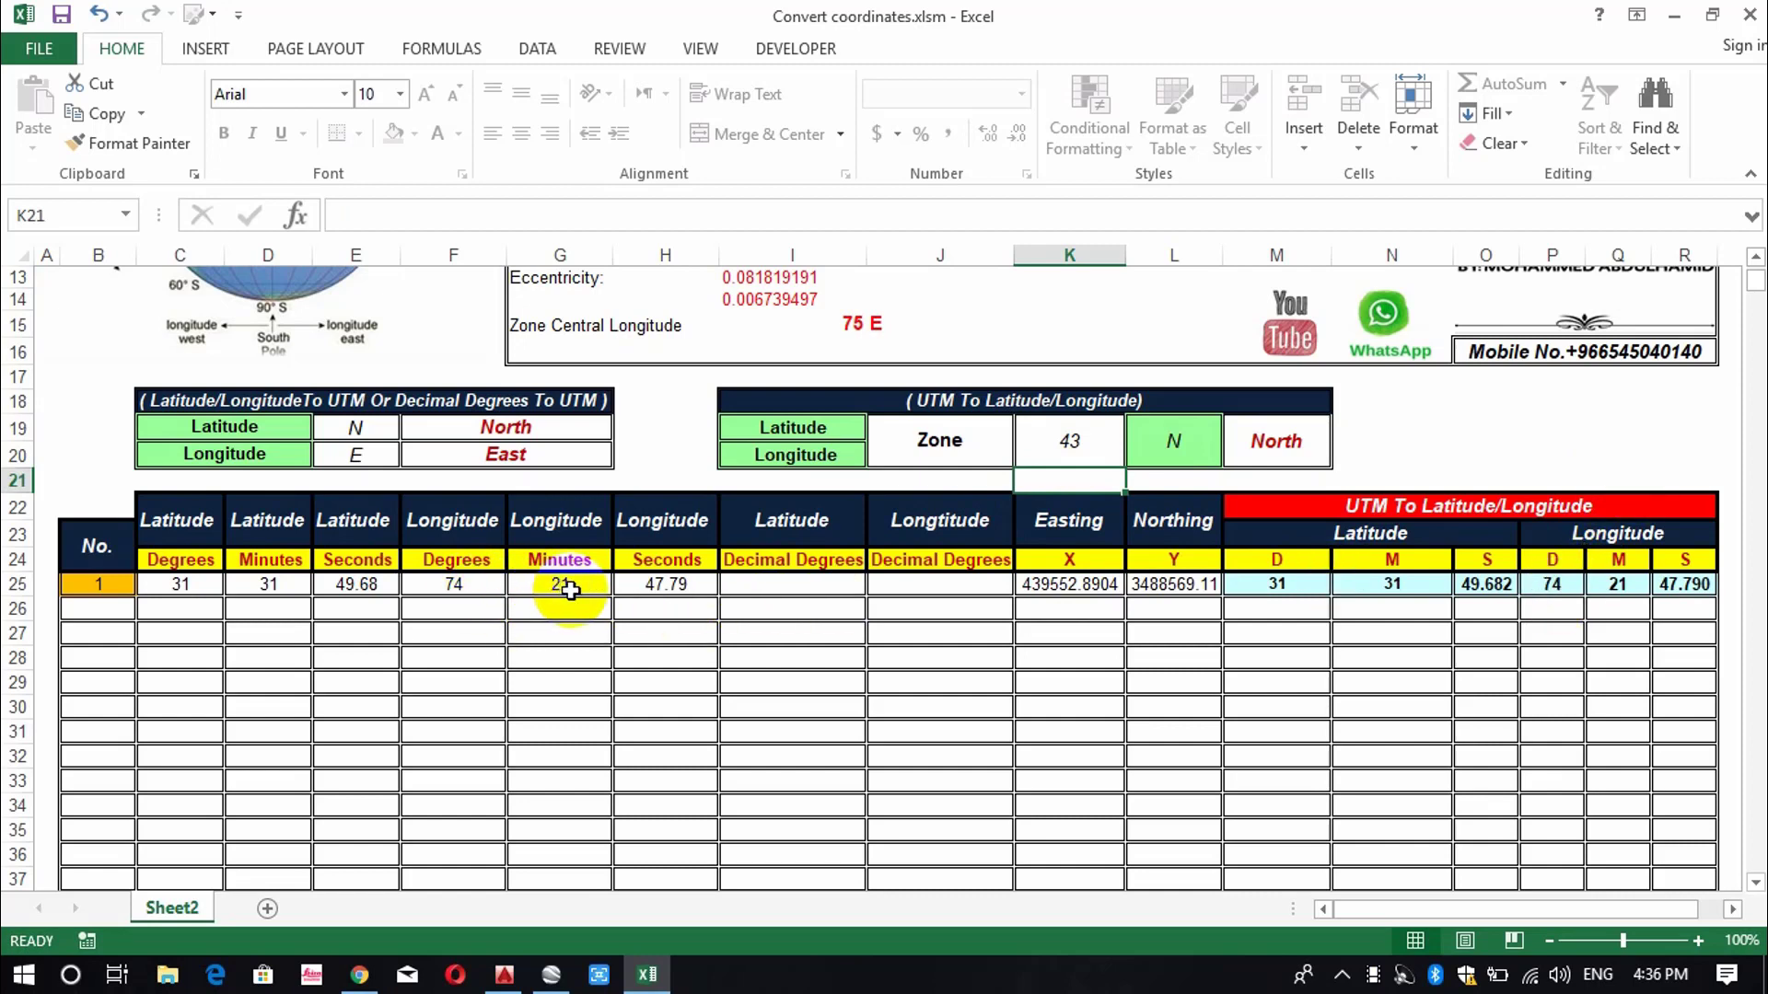
Convert Point 1 to decimal degrees and copy 31.53046667 and 74.363275 into row 25's decimal-degree columns.
{"action": "left_click", "coordinate": [1432, 506]}
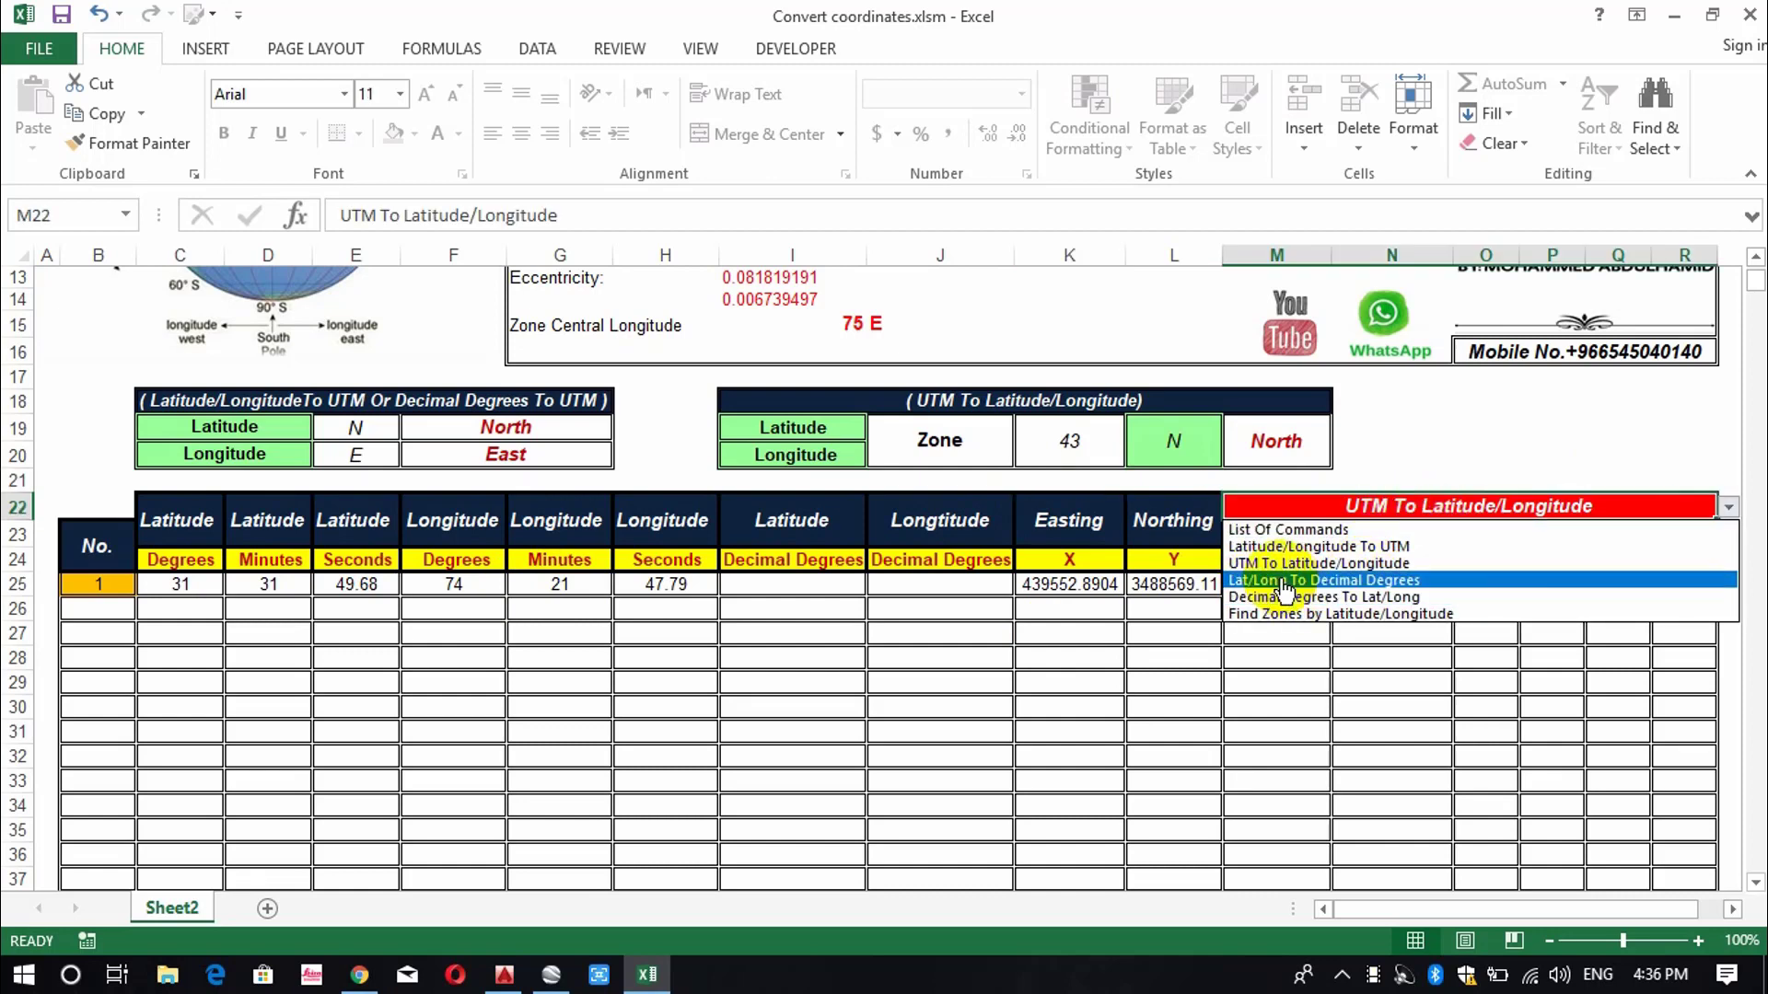
{"action": "left_click", "coordinate": [1349, 589]}
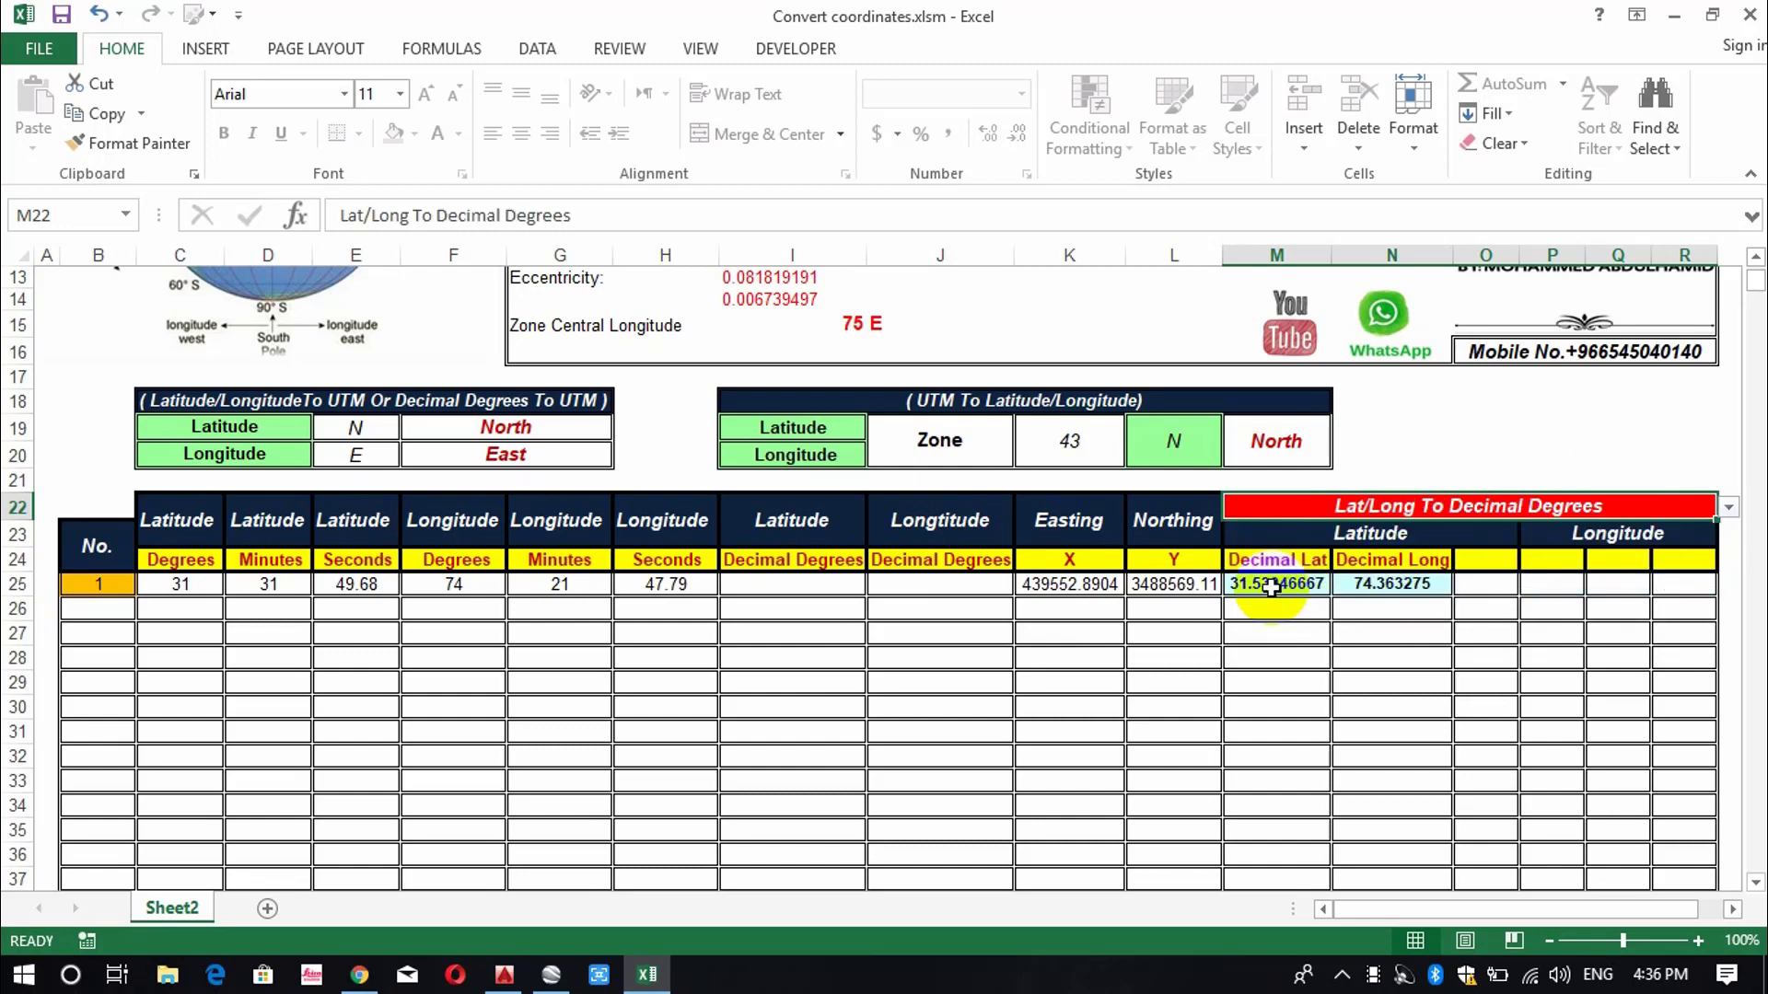
{"action": "left_click_drag", "start_coordinate": [1270, 584], "coordinate": [1391, 588]}
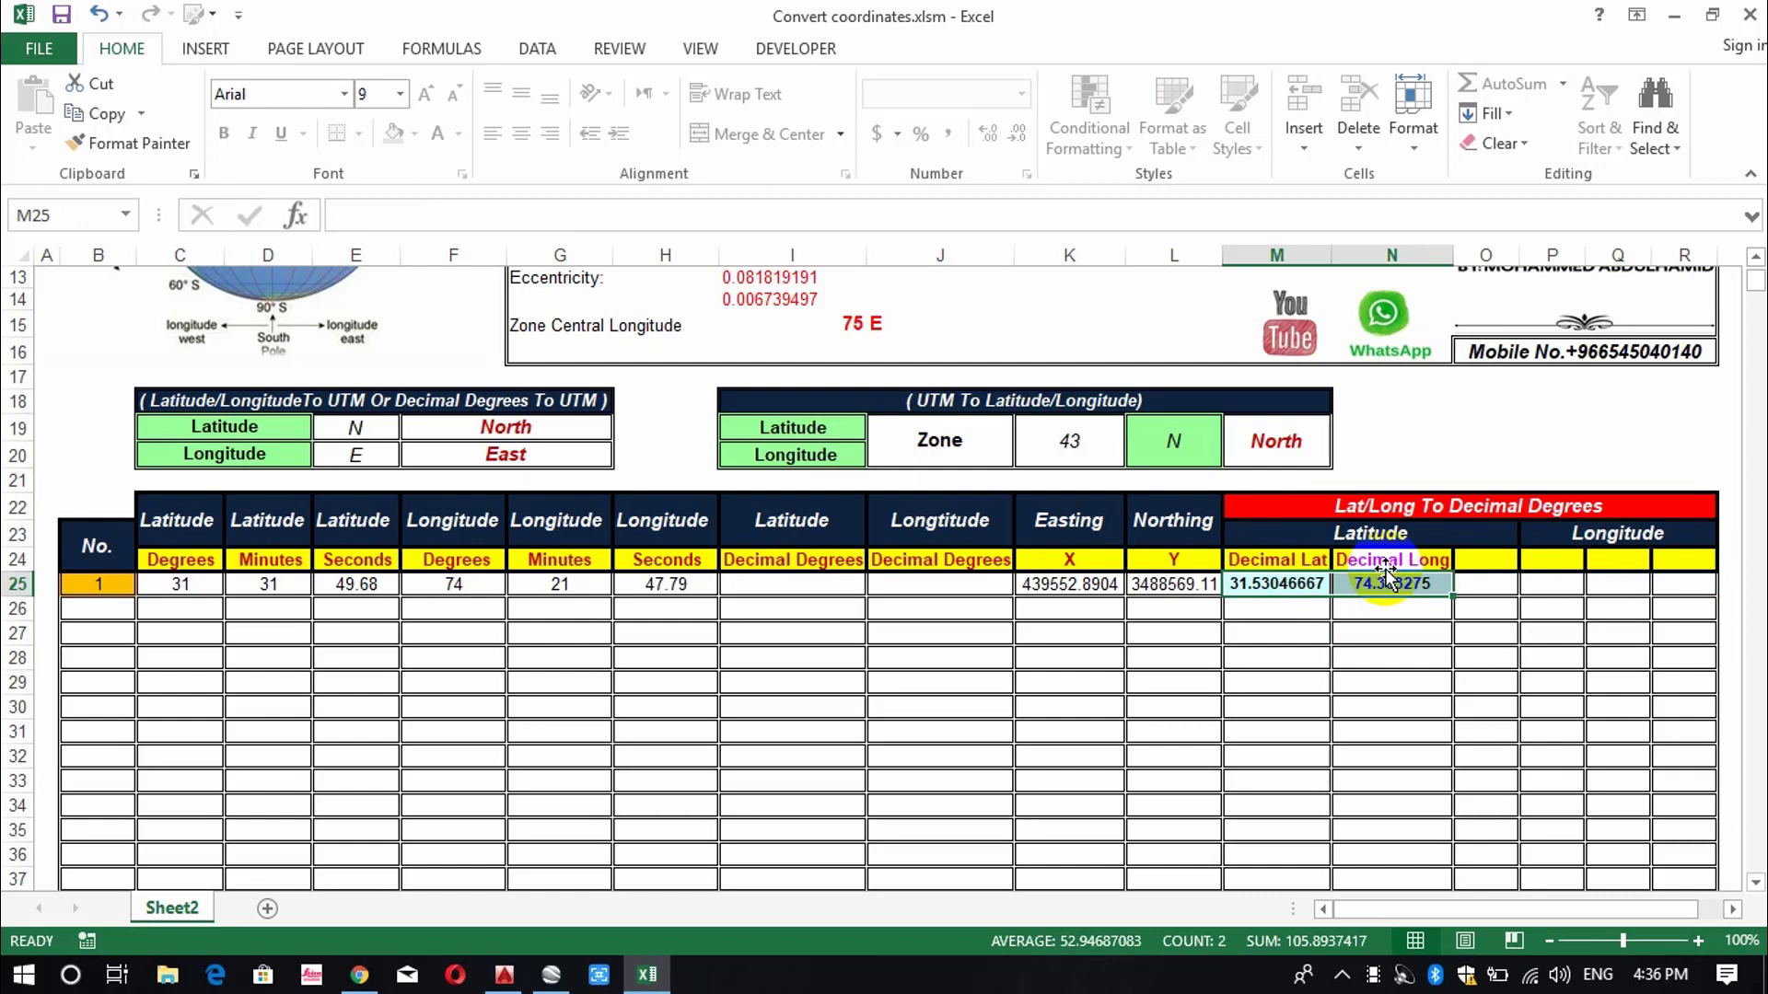
{"action": "right_click", "coordinate": [1388, 584]}
{"action": "left_click", "coordinate": [1447, 150]}
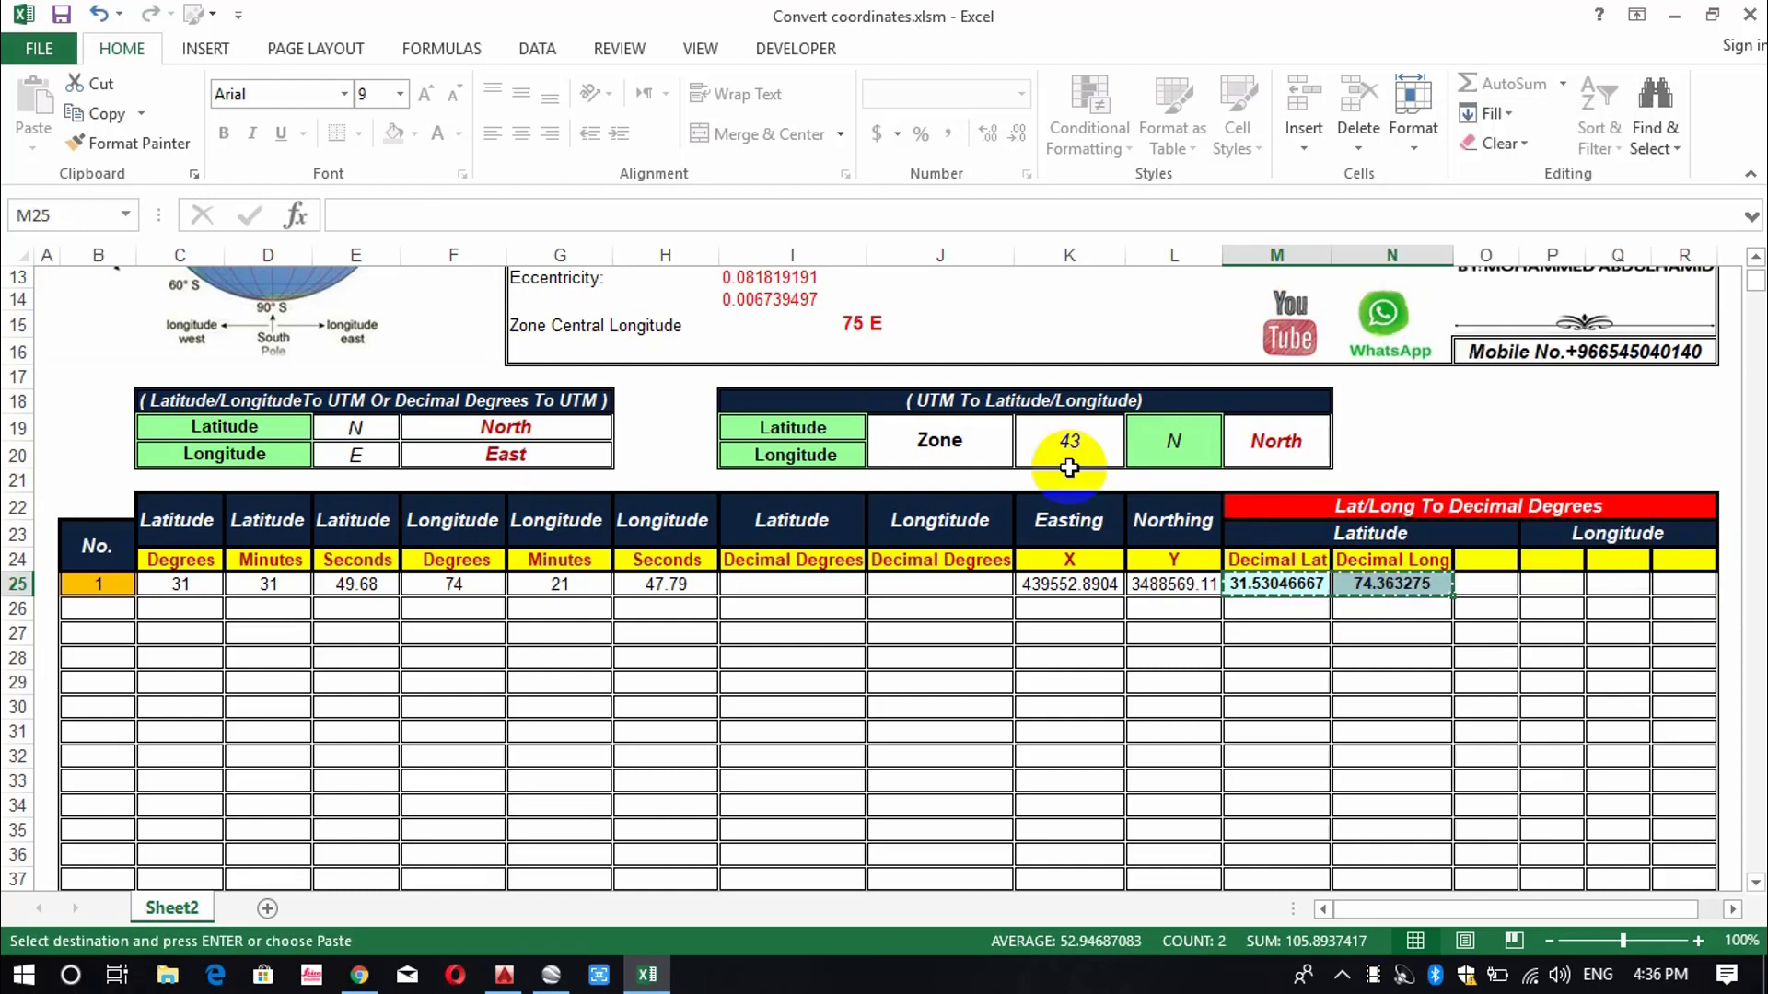
{"action": "right_click", "coordinate": [829, 584]}
{"action": "left_click", "coordinate": [920, 221]}
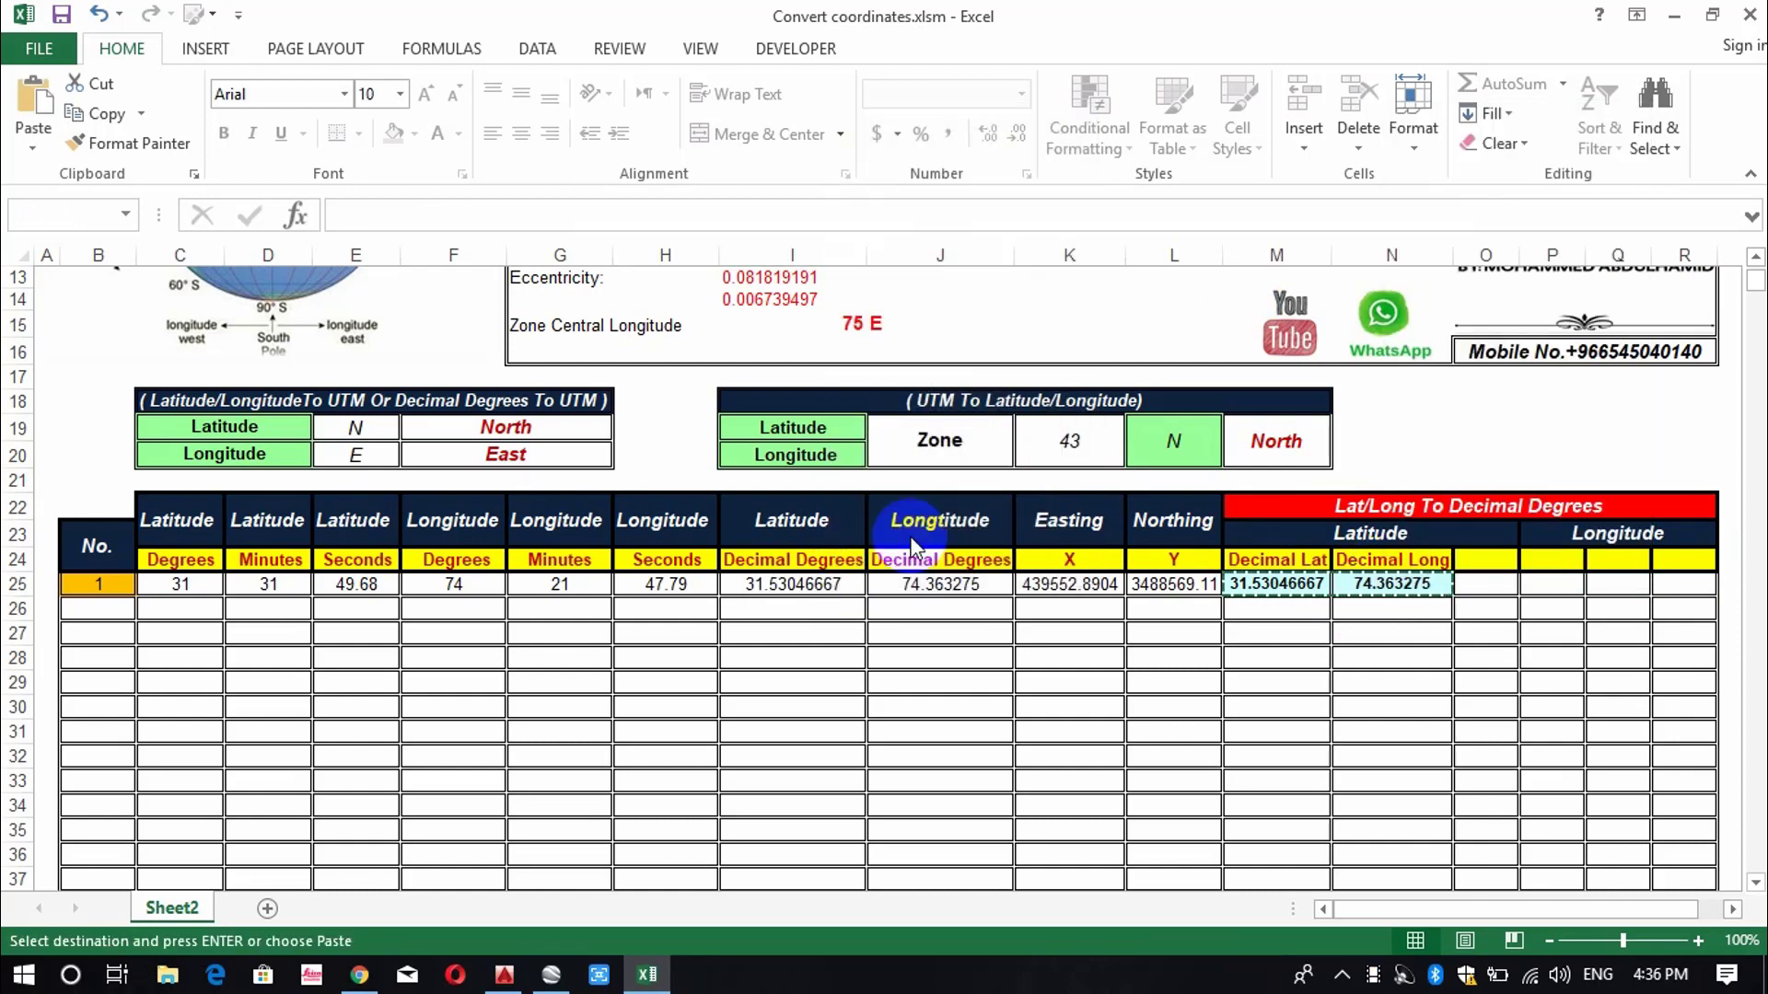
{"action": "key", "text": "Escape"}
{"action": "left_click", "coordinate": [1507, 523]}
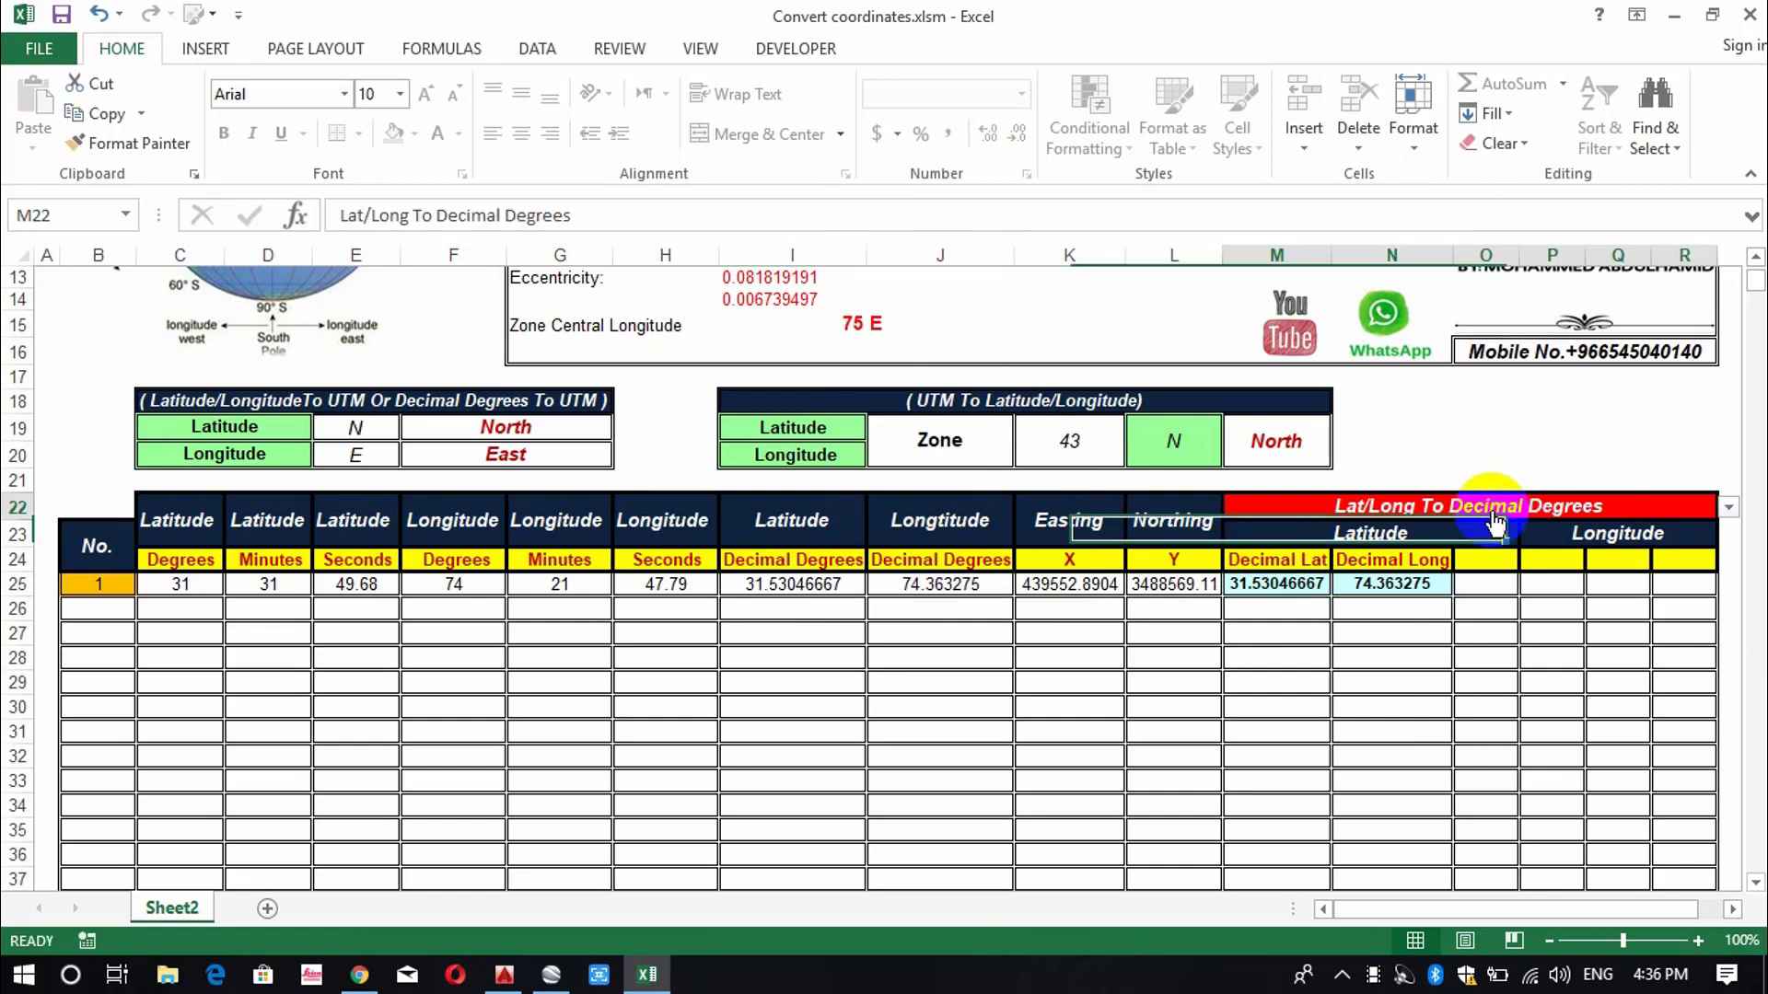
Convert Point 1 back to lat/long, giving 31 31 49.68 and 74 21 47.790.
{"action": "key", "text": "alt+Down"}
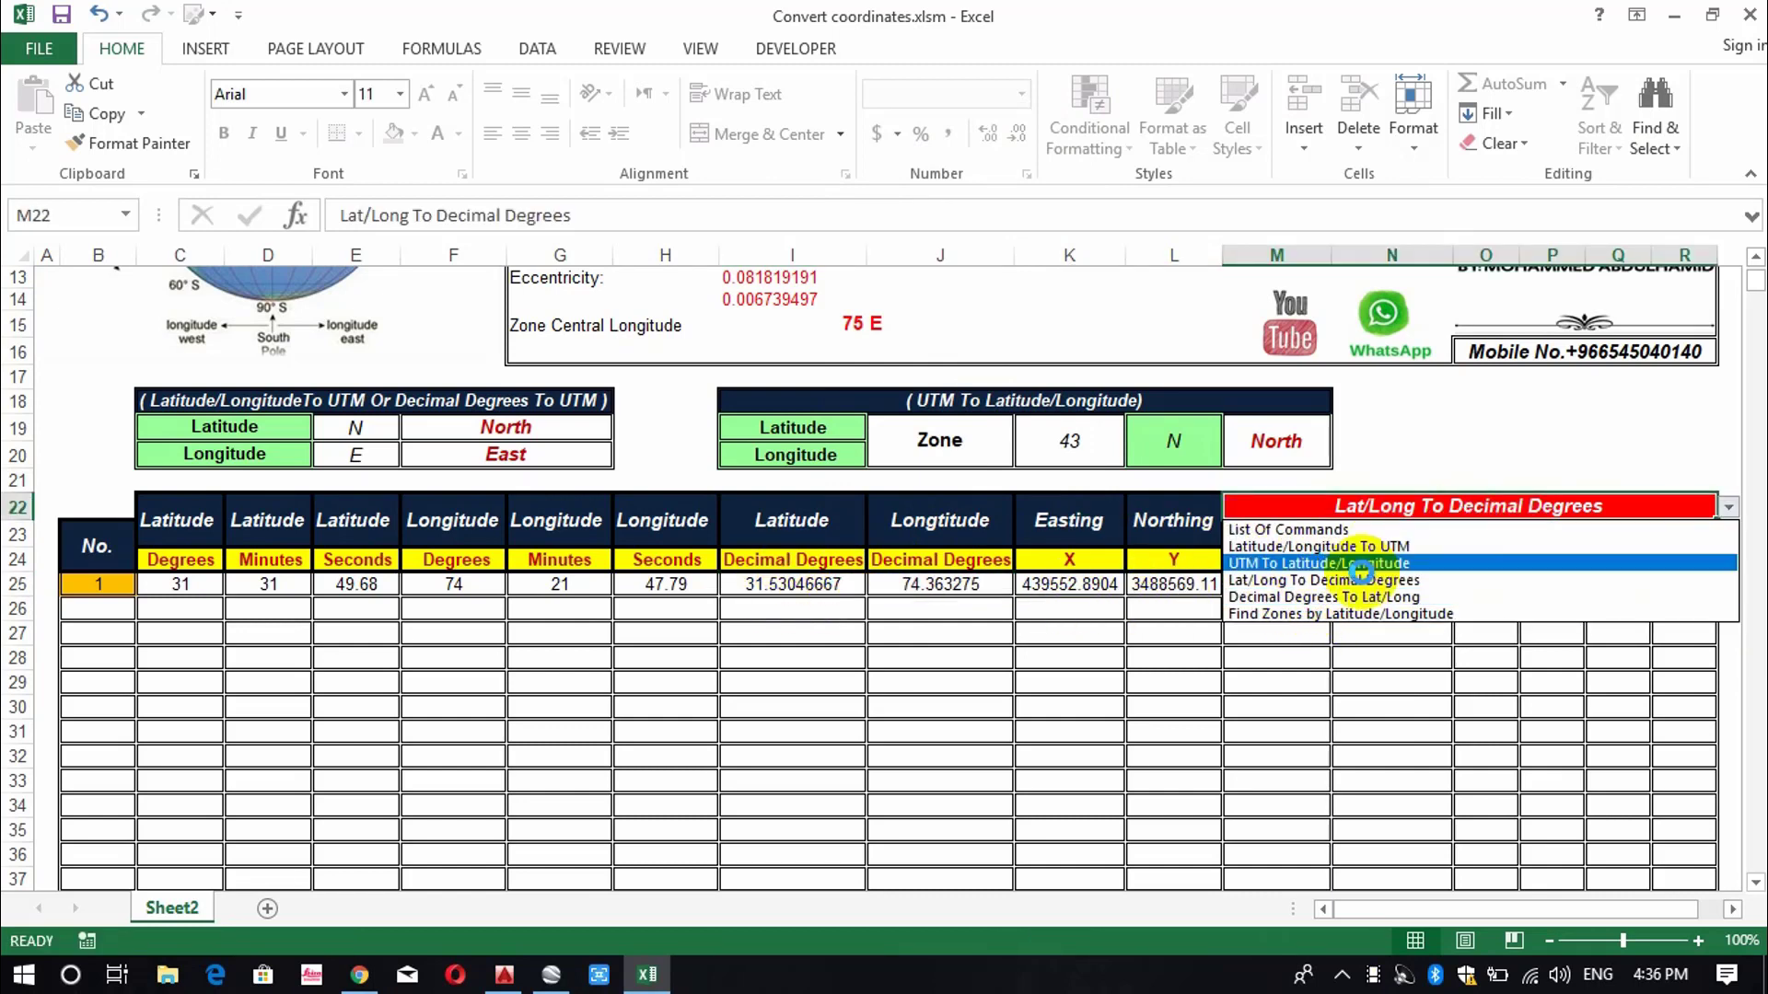
{"action": "left_click", "coordinate": [1384, 599]}
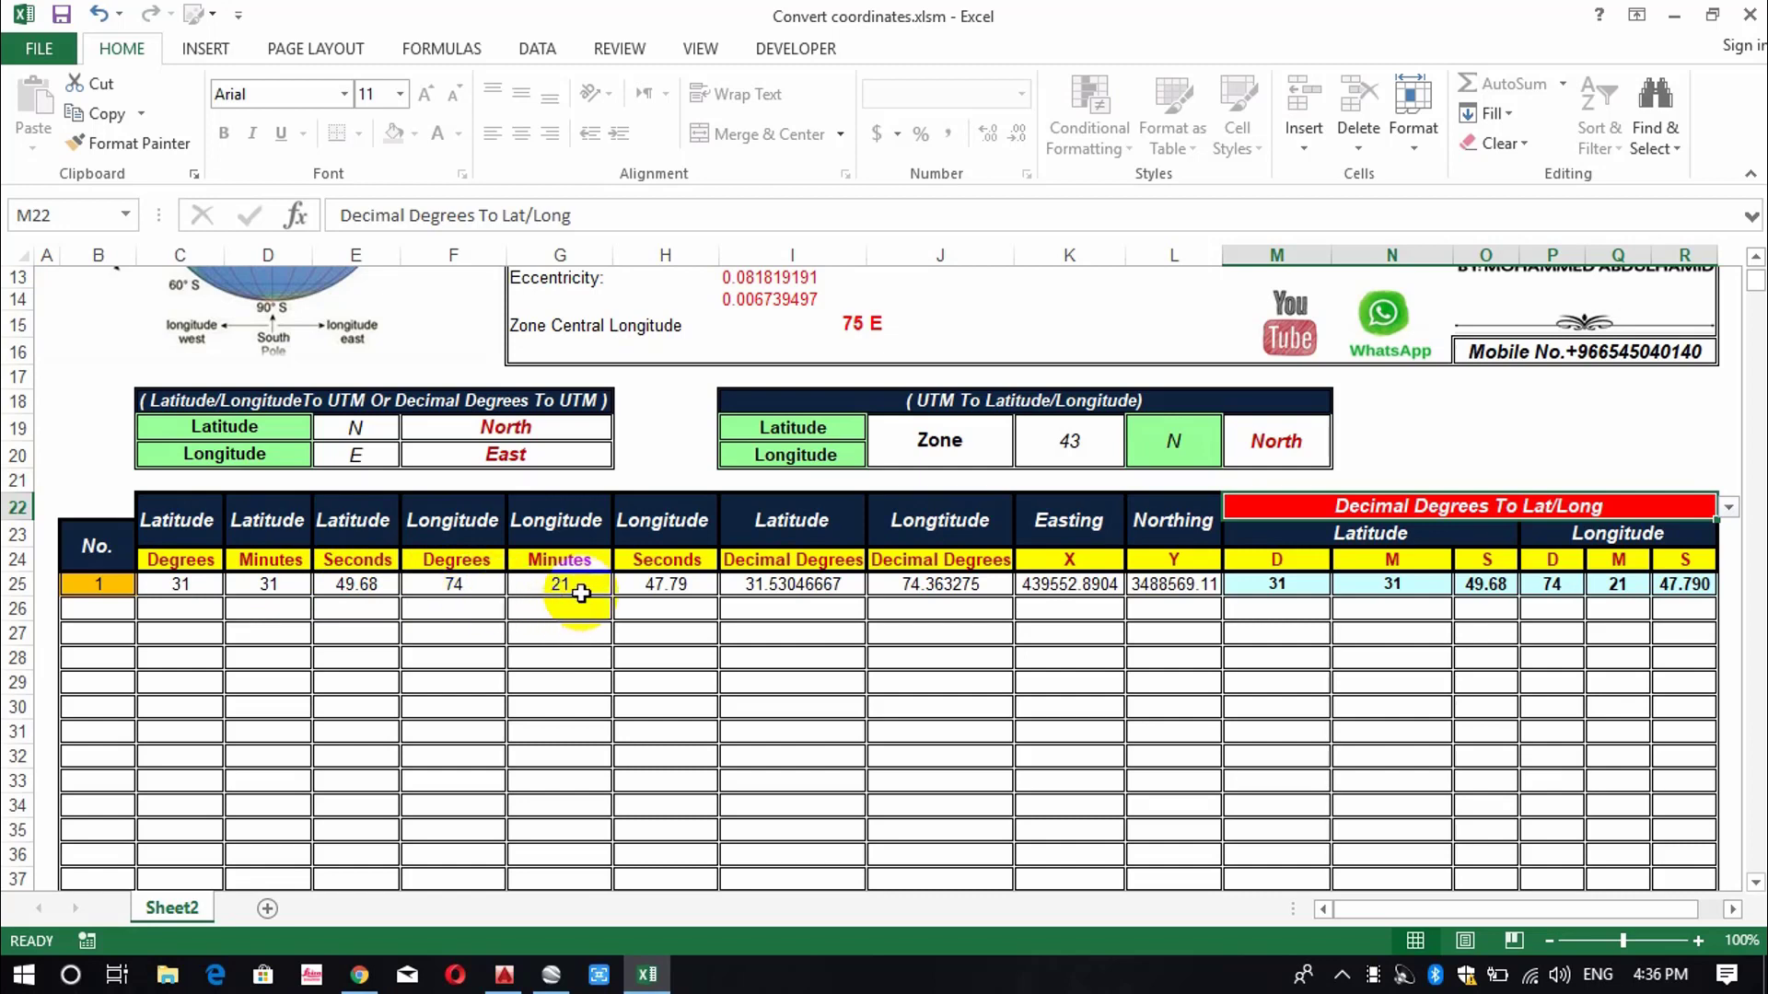
{"action": "left_click", "coordinate": [1728, 507]}
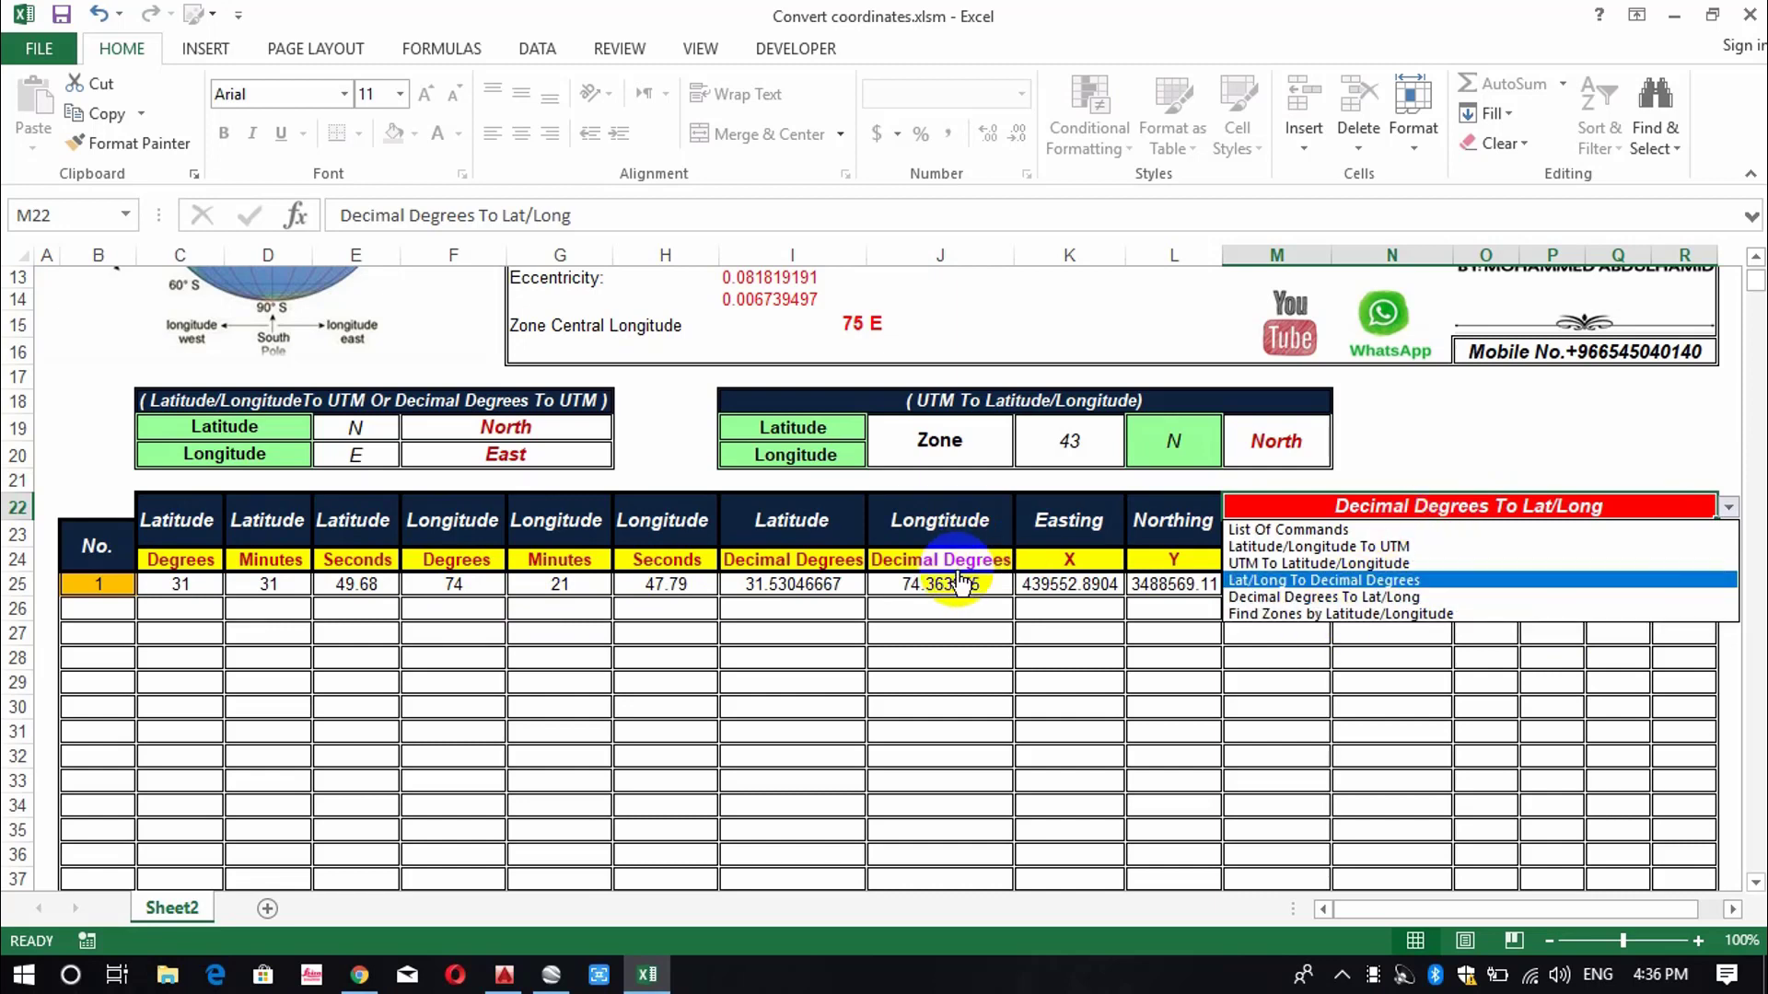
Clear the decimal-degree, easting and northing values in I25:L25.
{"action": "left_click", "coordinate": [801, 587]}
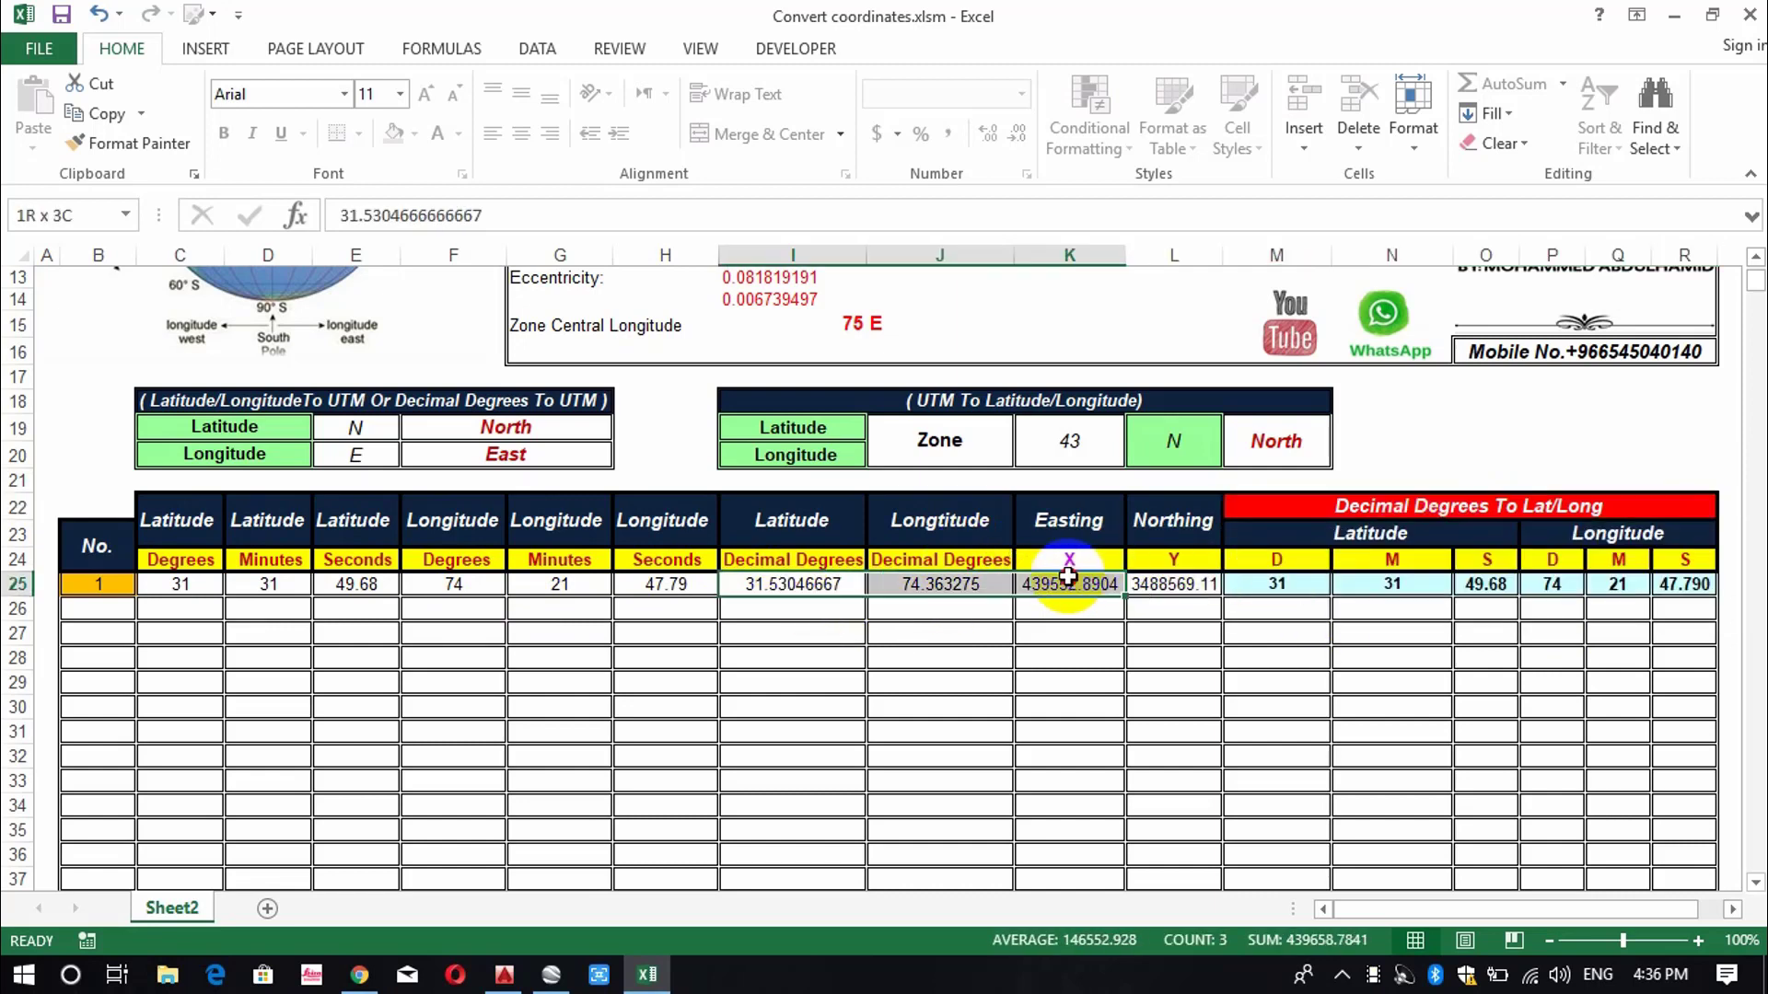
{"action": "left_click", "coordinate": [1379, 512]}
{"action": "key", "text": "alt+Down"}
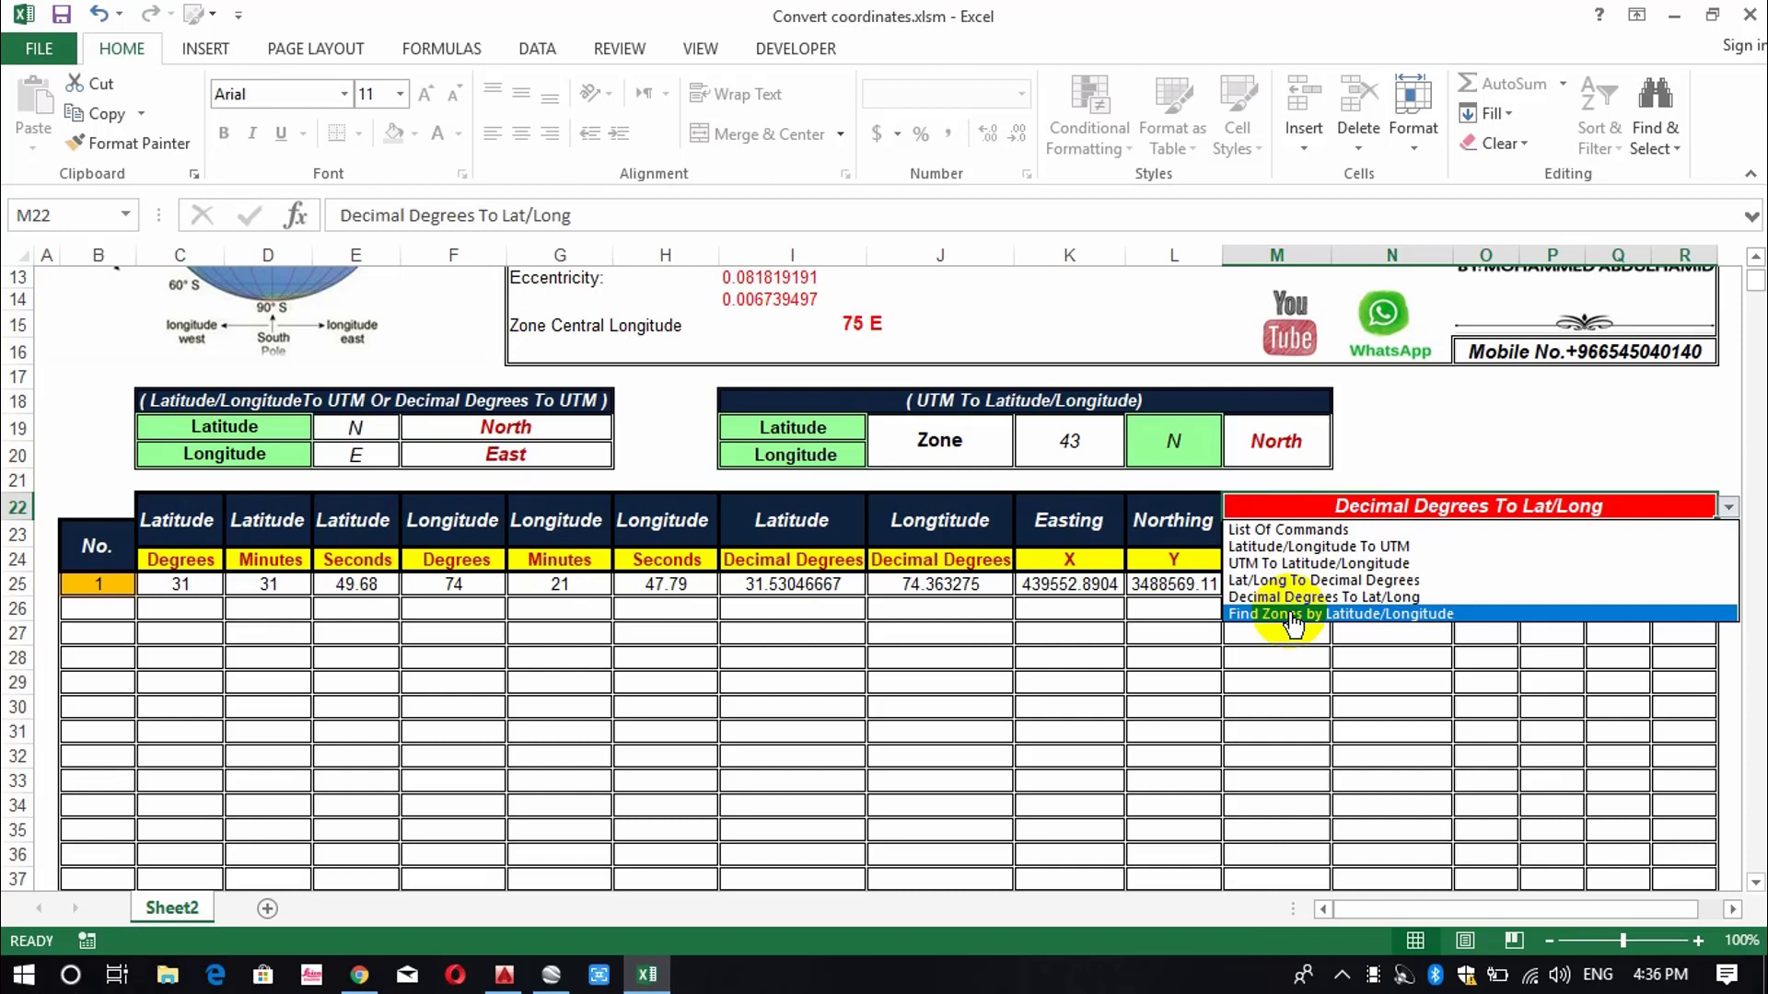
{"action": "left_click", "coordinate": [1019, 611]}
{"action": "left_click_drag", "start_coordinate": [801, 587], "coordinate": [1165, 599]}
{"action": "right_click", "coordinate": [1164, 598]}
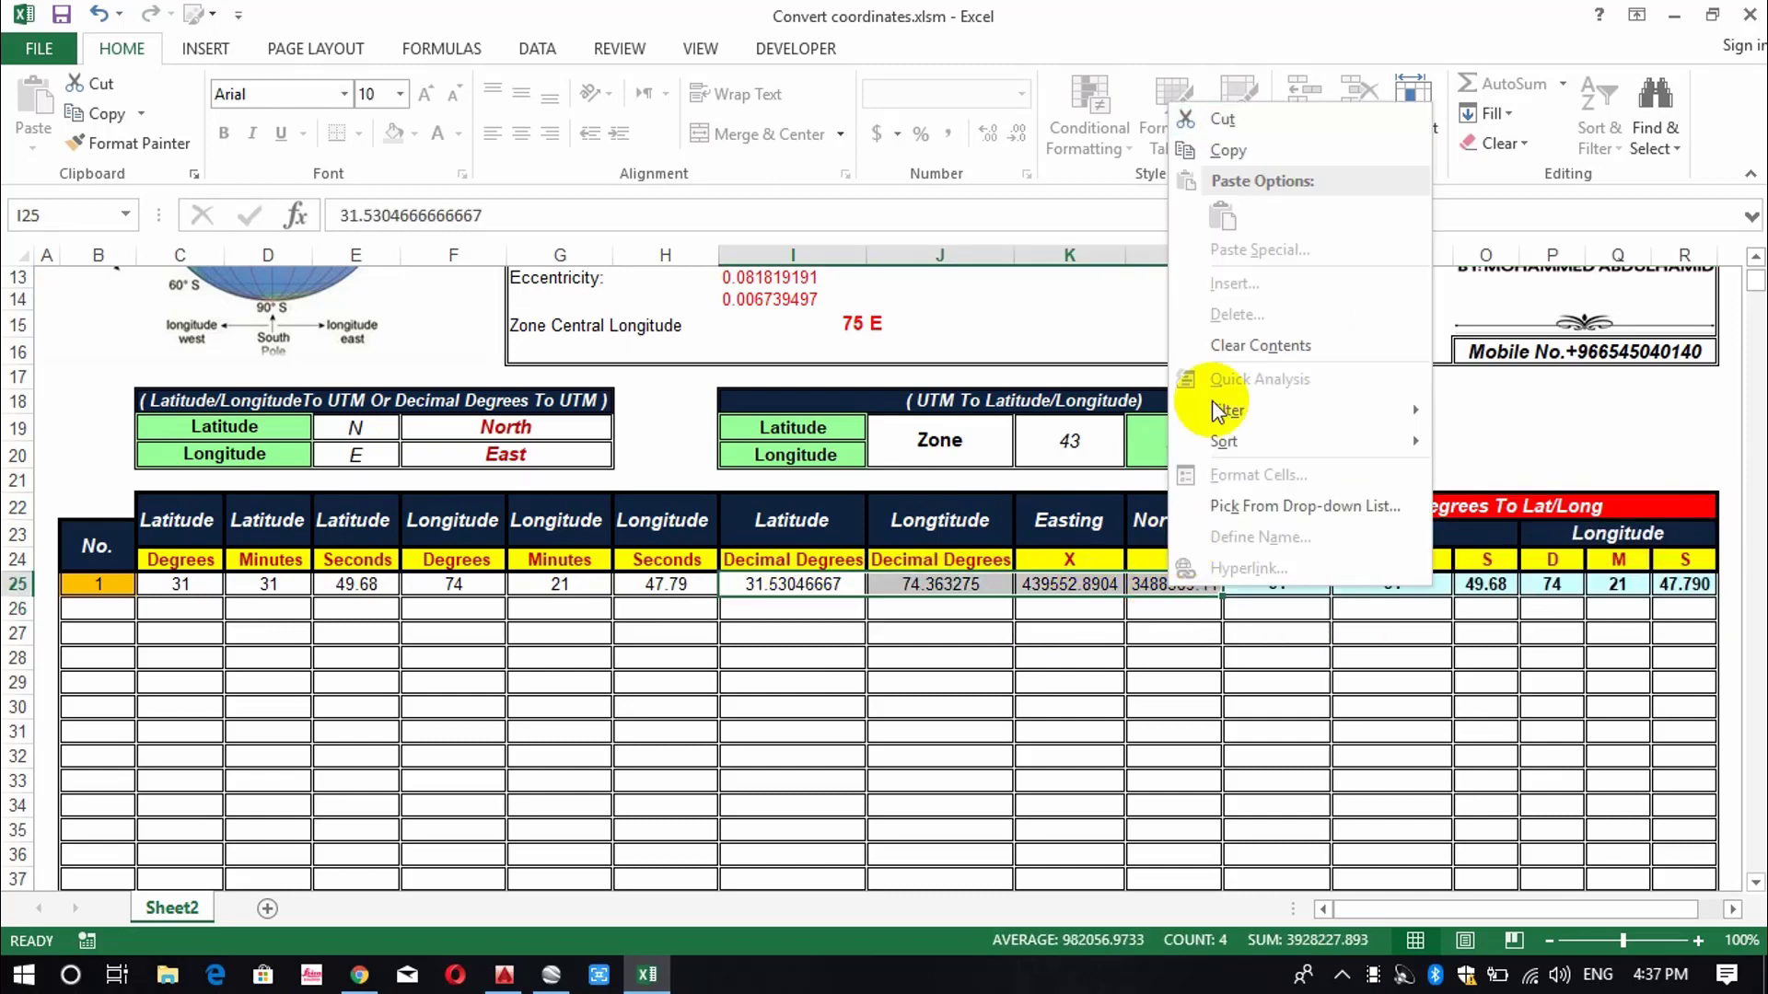
{"action": "left_click", "coordinate": [1257, 345]}
{"action": "left_click", "coordinate": [732, 656]}
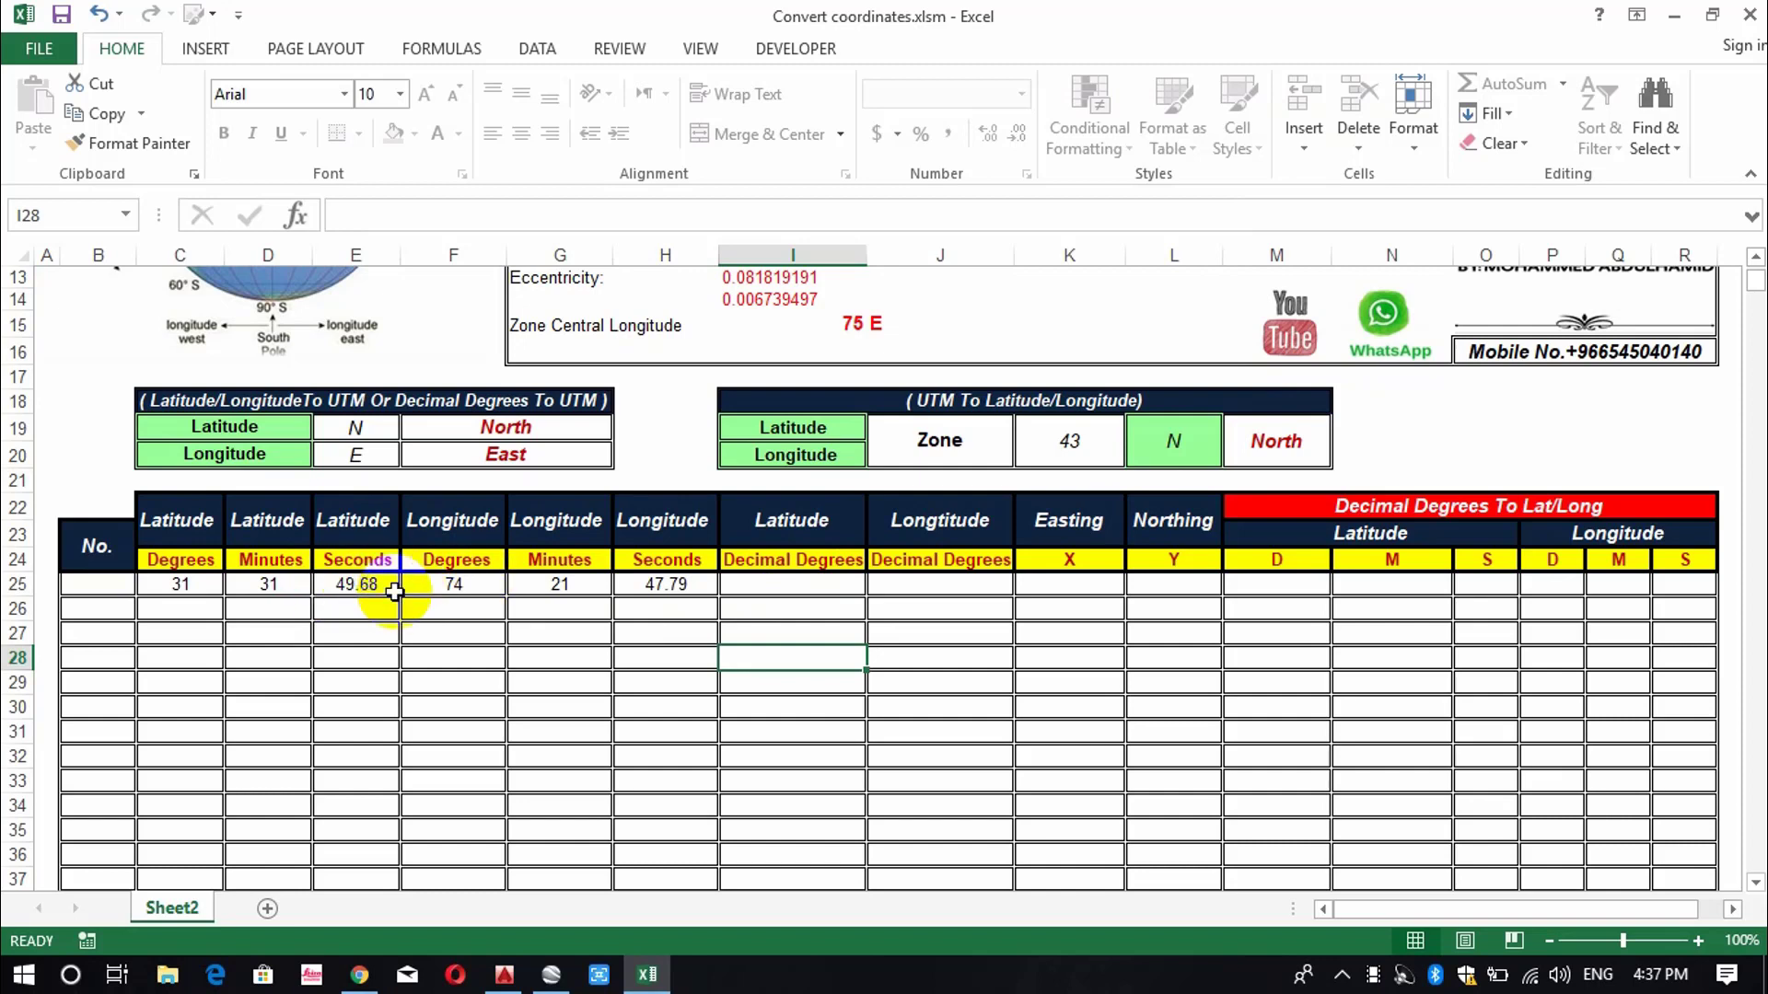
Run Find Zones by Latitude/Longitude, showing Point 1 in zone 43 R.
{"action": "left_click", "coordinate": [1394, 525]}
{"action": "key", "text": "alt+Down"}
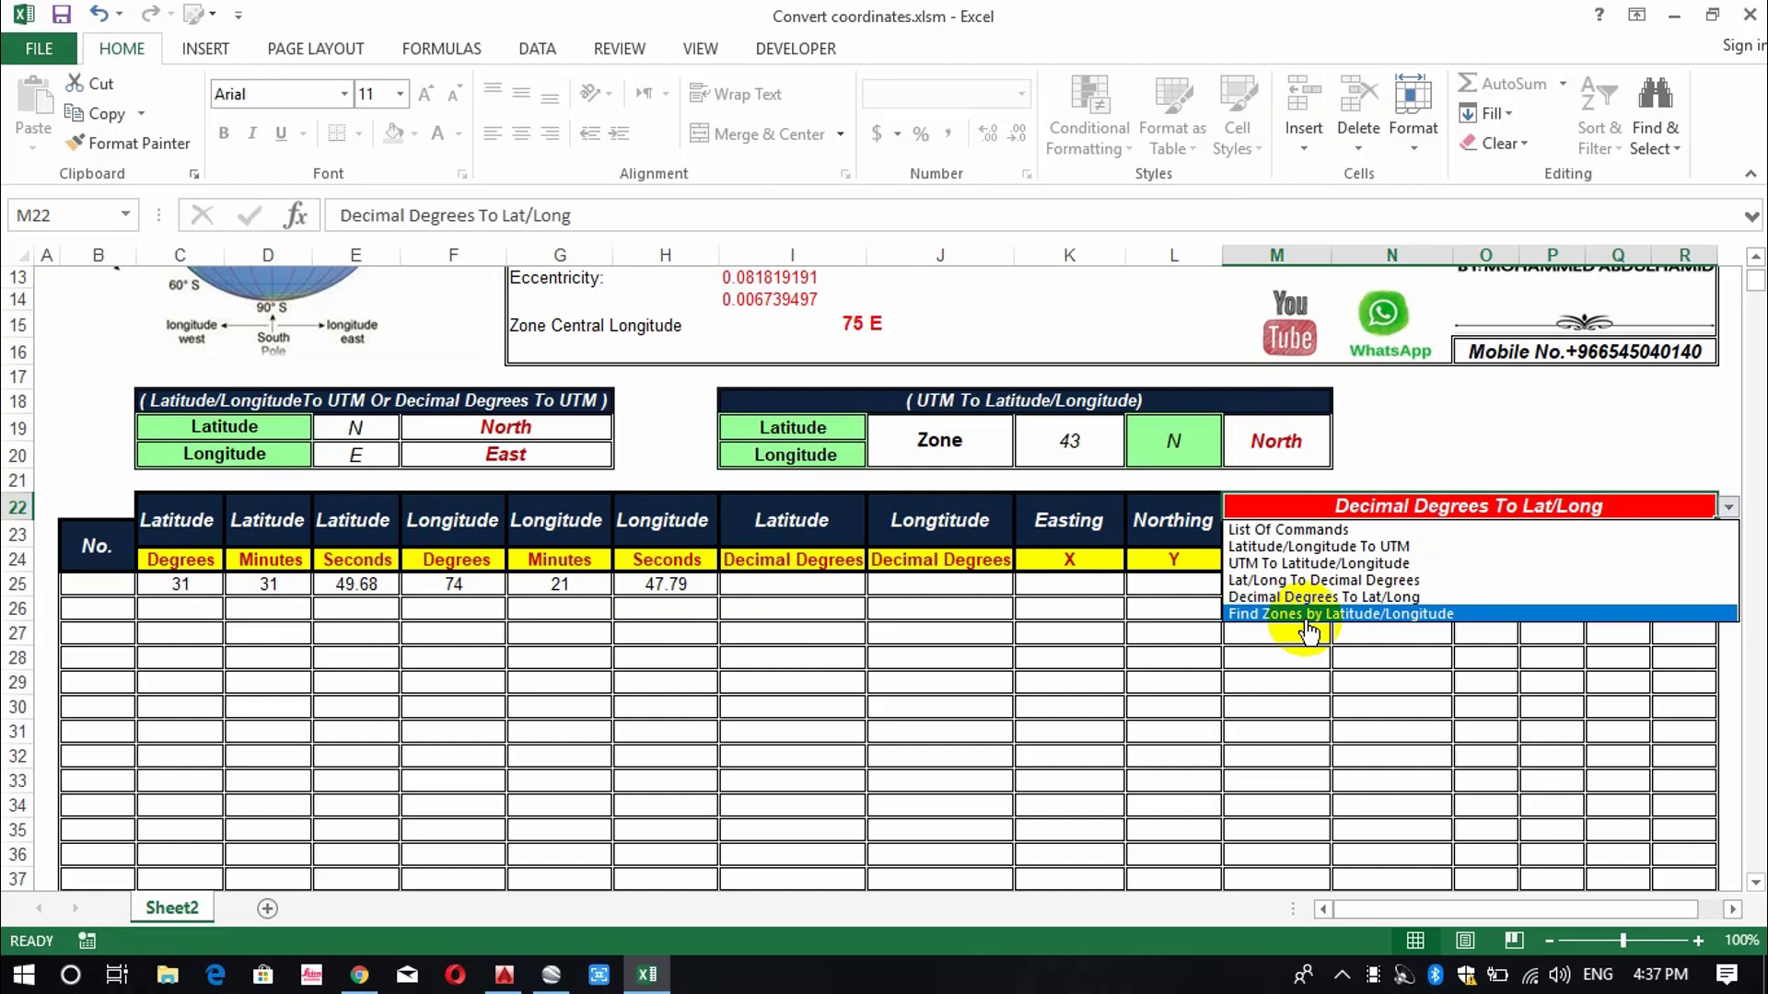
{"action": "left_click", "coordinate": [1335, 614]}
{"action": "left_click", "coordinate": [1275, 589]}
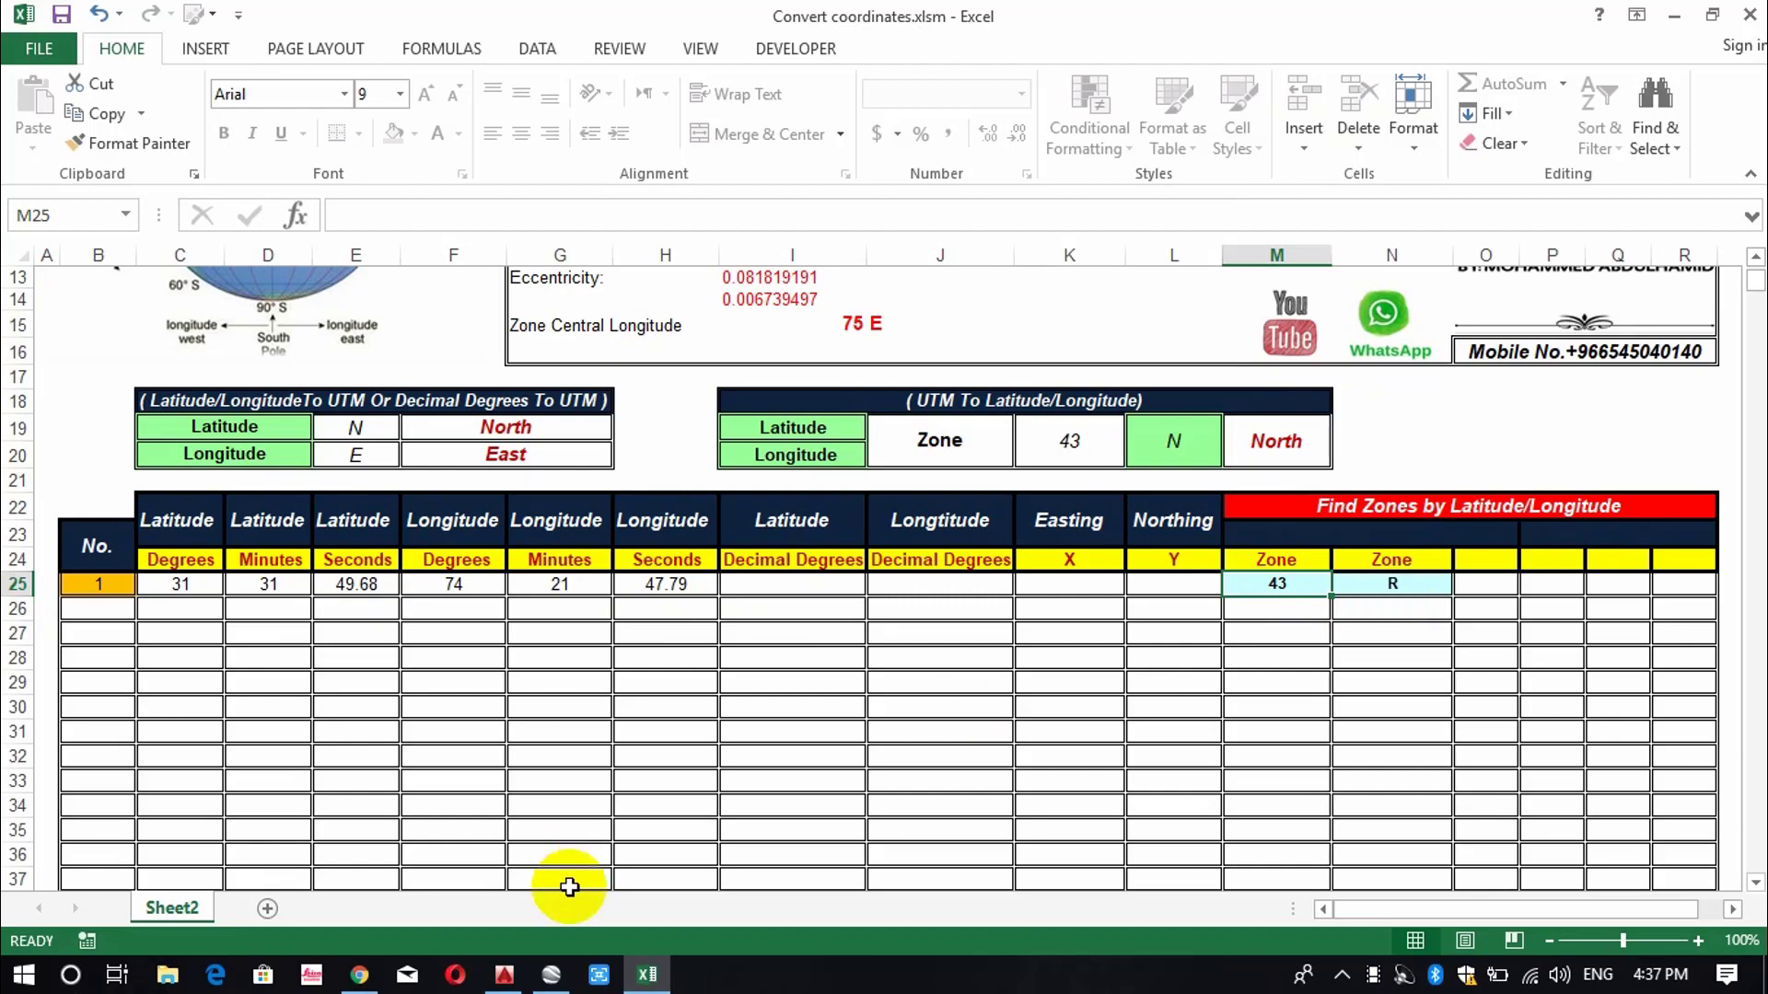
{"action": "left_click", "coordinate": [550, 974]}
{"action": "right_click", "coordinate": [997, 465]}
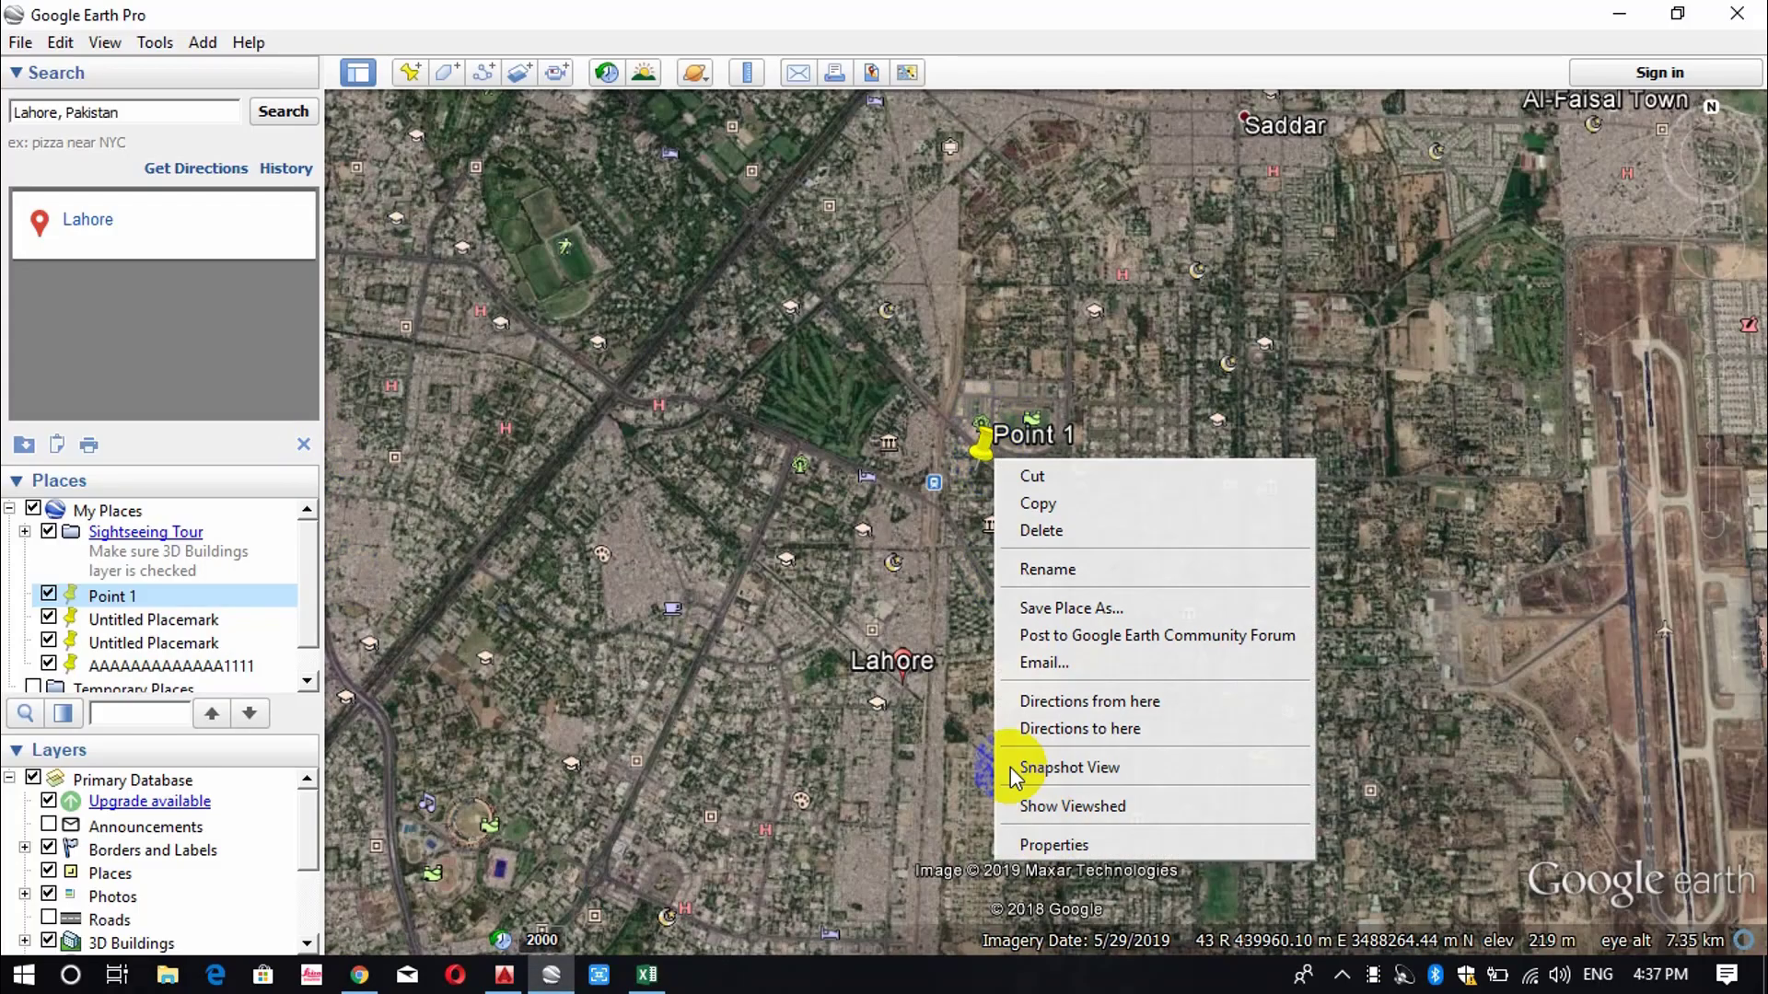
{"action": "left_click", "coordinate": [1034, 840]}
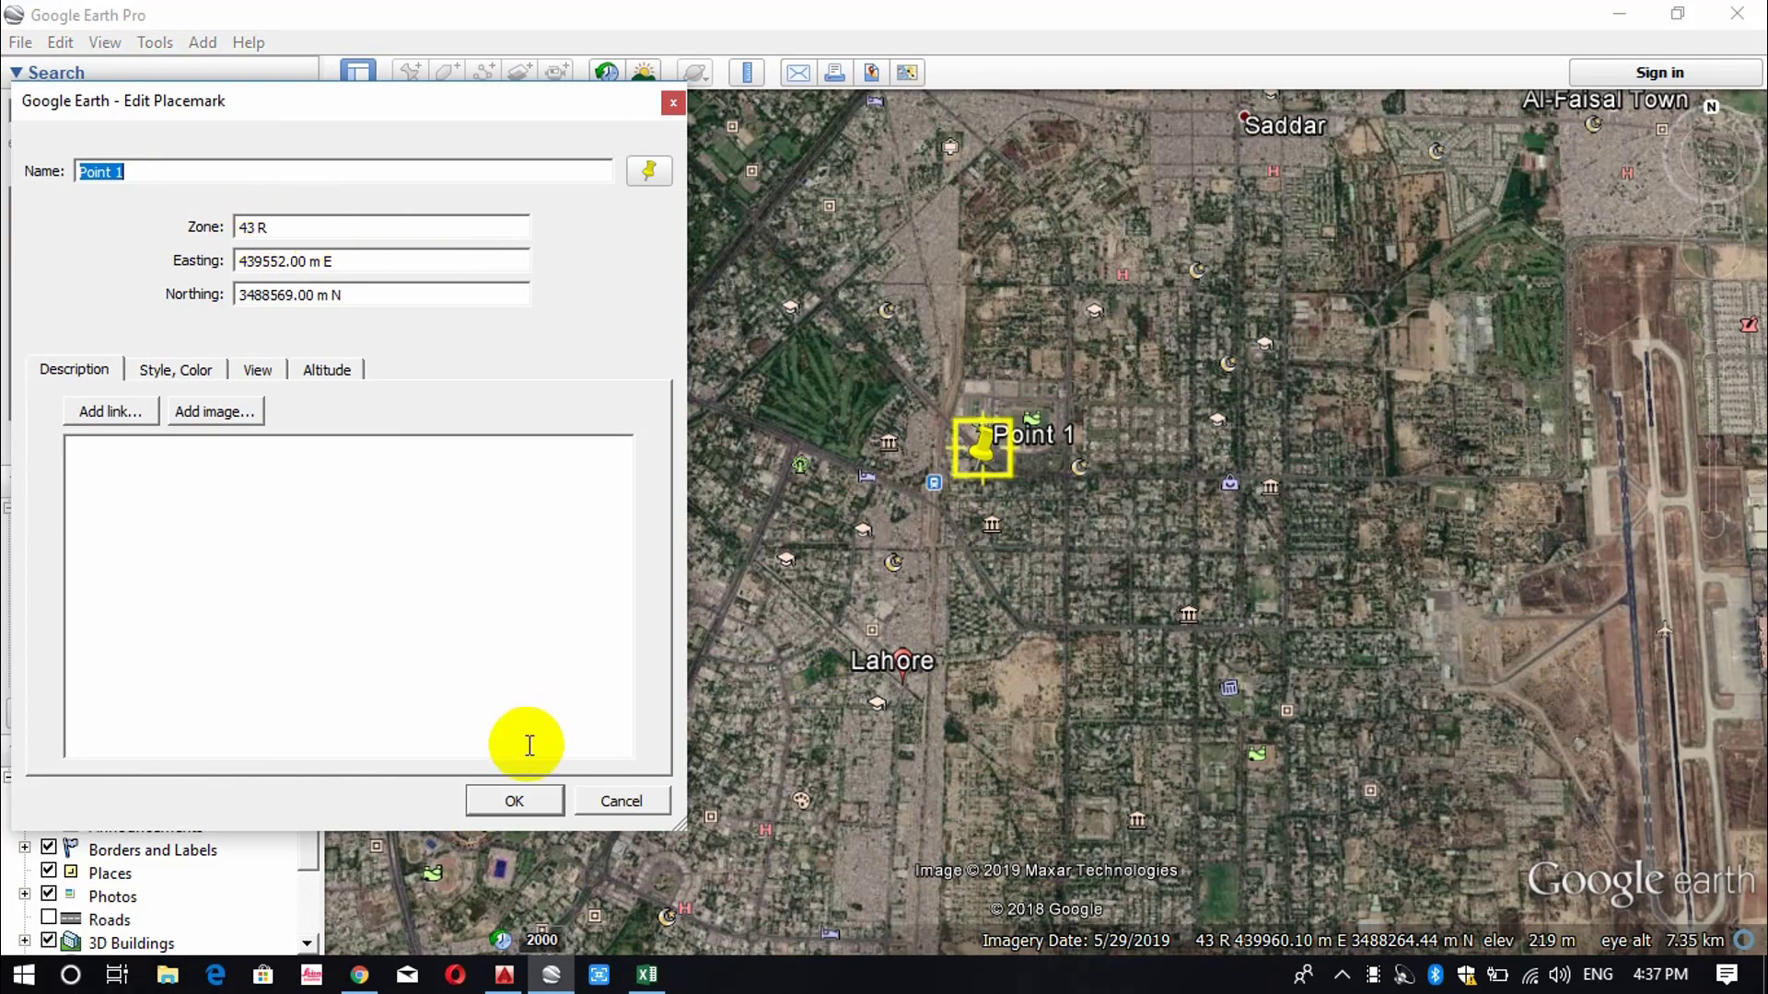
{"action": "left_click", "coordinate": [514, 800]}
{"action": "left_click", "coordinate": [646, 974]}
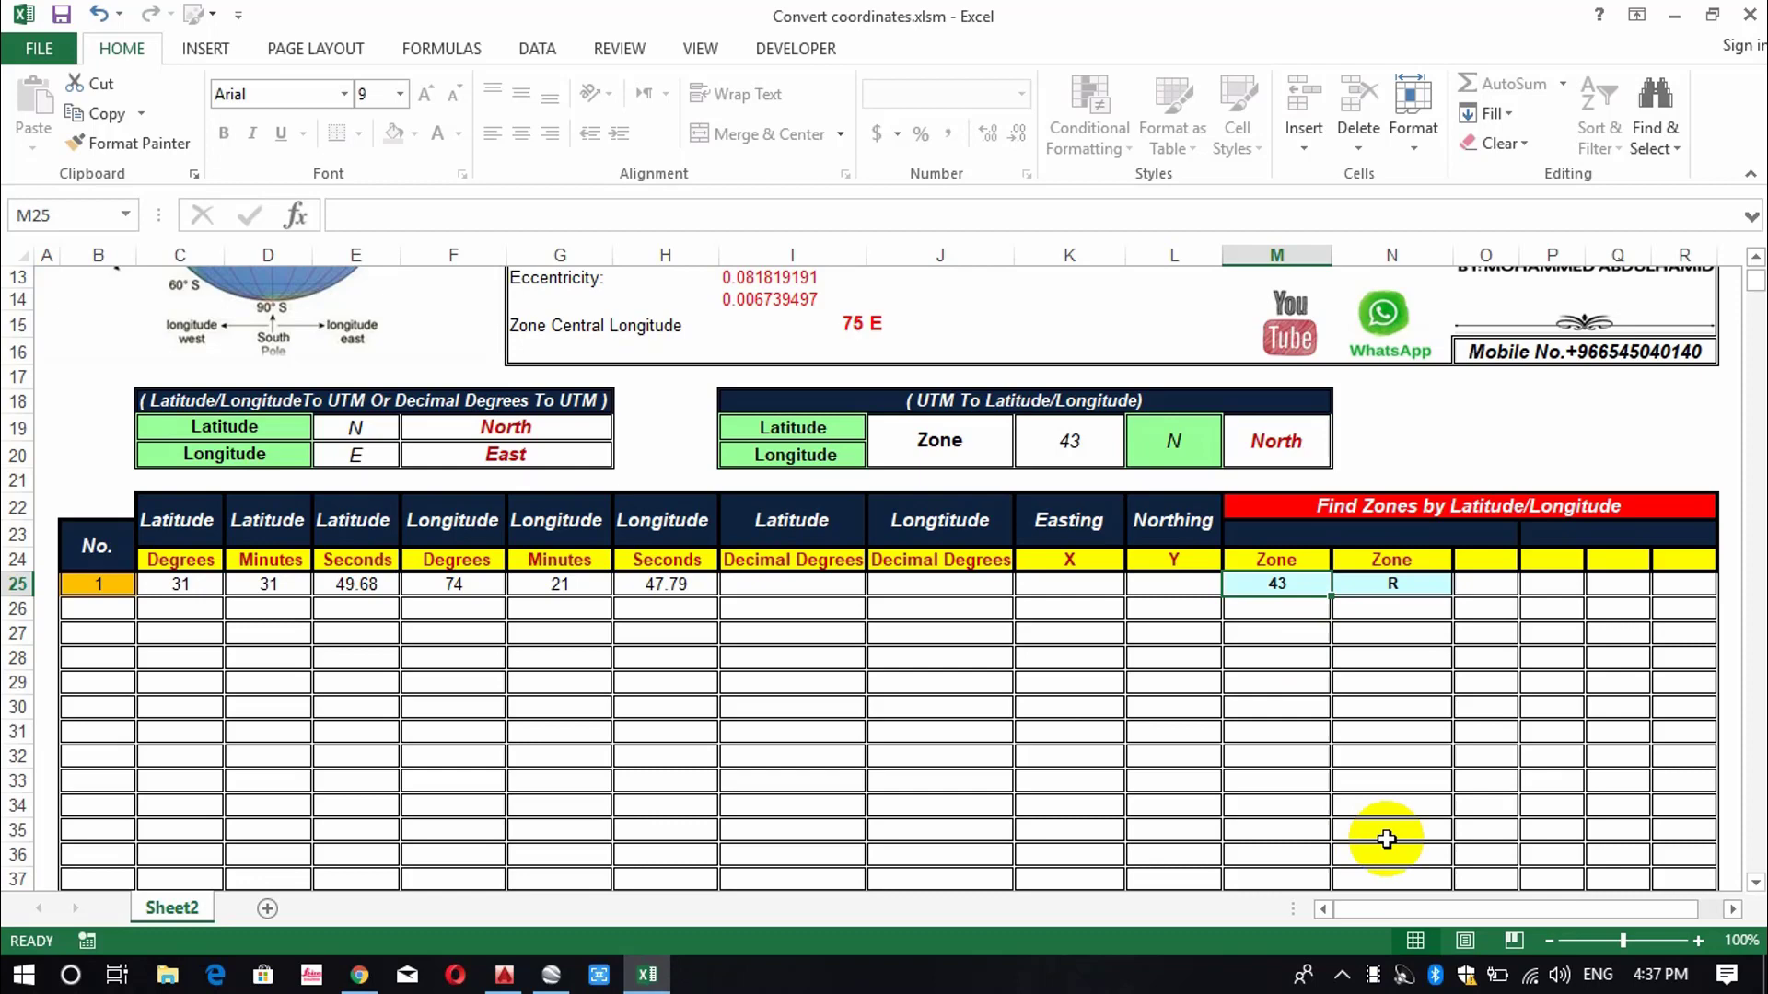
Scroll up to the sheet's header with its title, WGS 84 constants and globe diagram.
{"action": "scroll", "coordinate": [1386, 839], "scroll_direction": "up", "scroll_amount": 4}
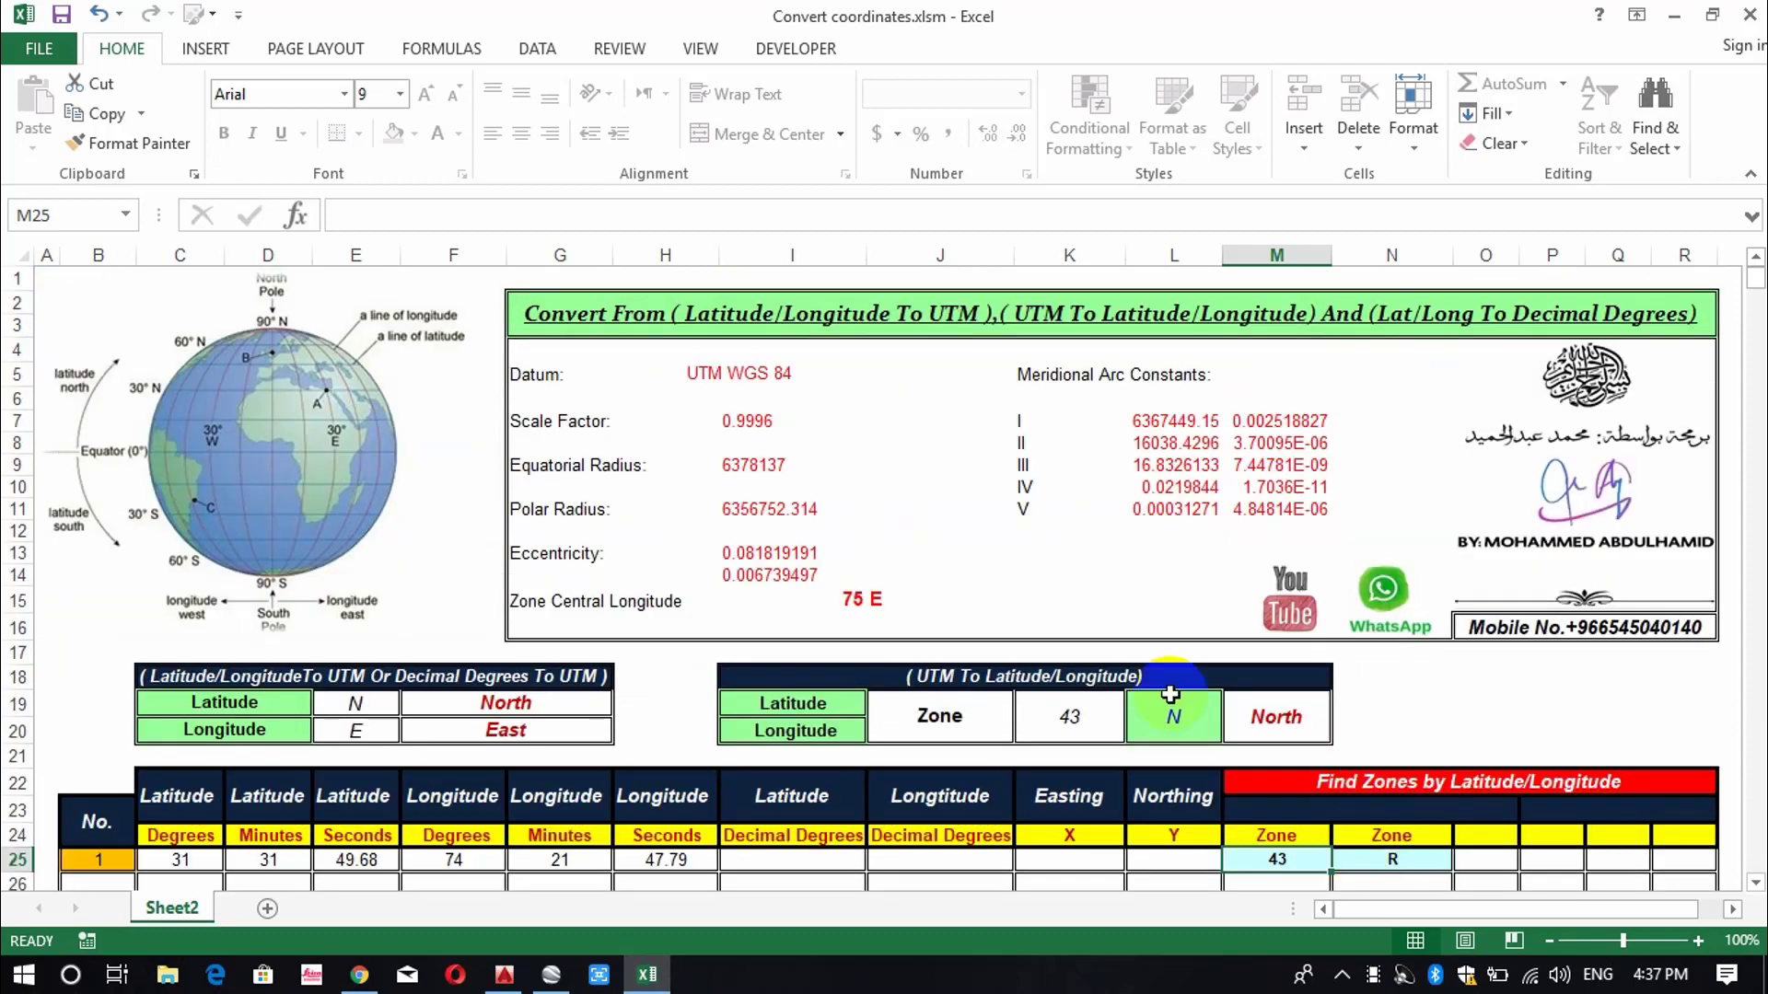